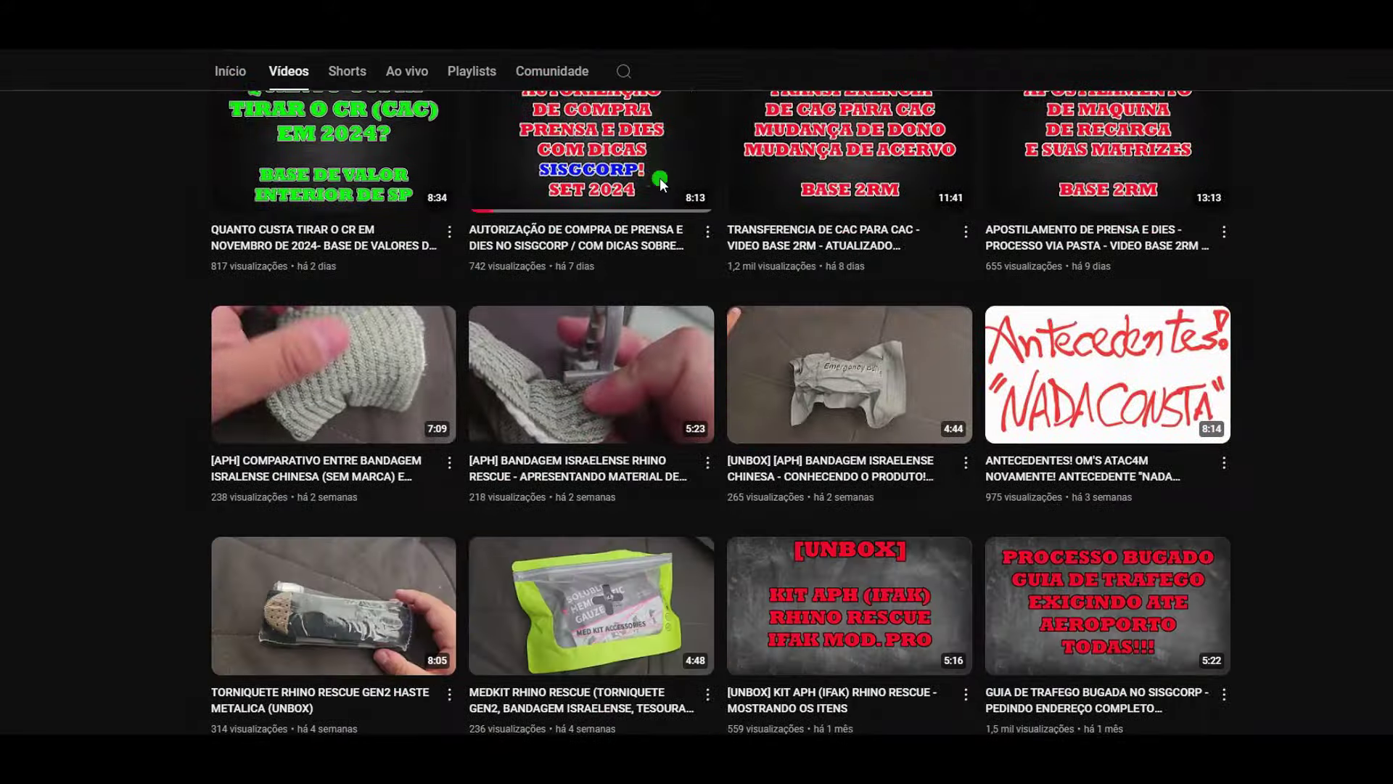
{"action": "scroll", "coordinate": [842, 232], "scroll_direction": "up", "scroll_amount": 5}
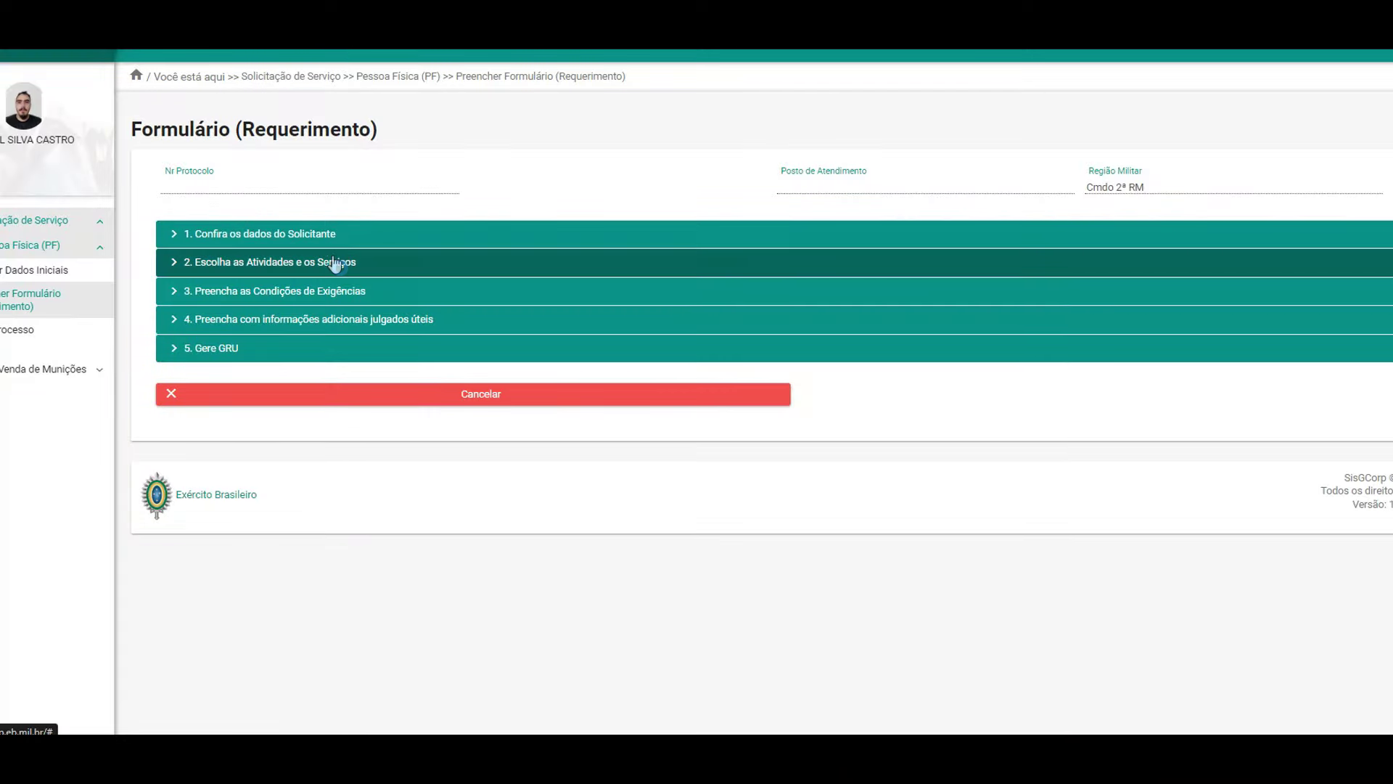
In the activities and services section, set Serviço to "Autorização de Aquisição de Armas de Fogo - PF".
{"action": "left_click", "coordinate": [329, 264]}
{"action": "left_click", "coordinate": [377, 357]}
{"action": "left_click", "coordinate": [374, 370]}
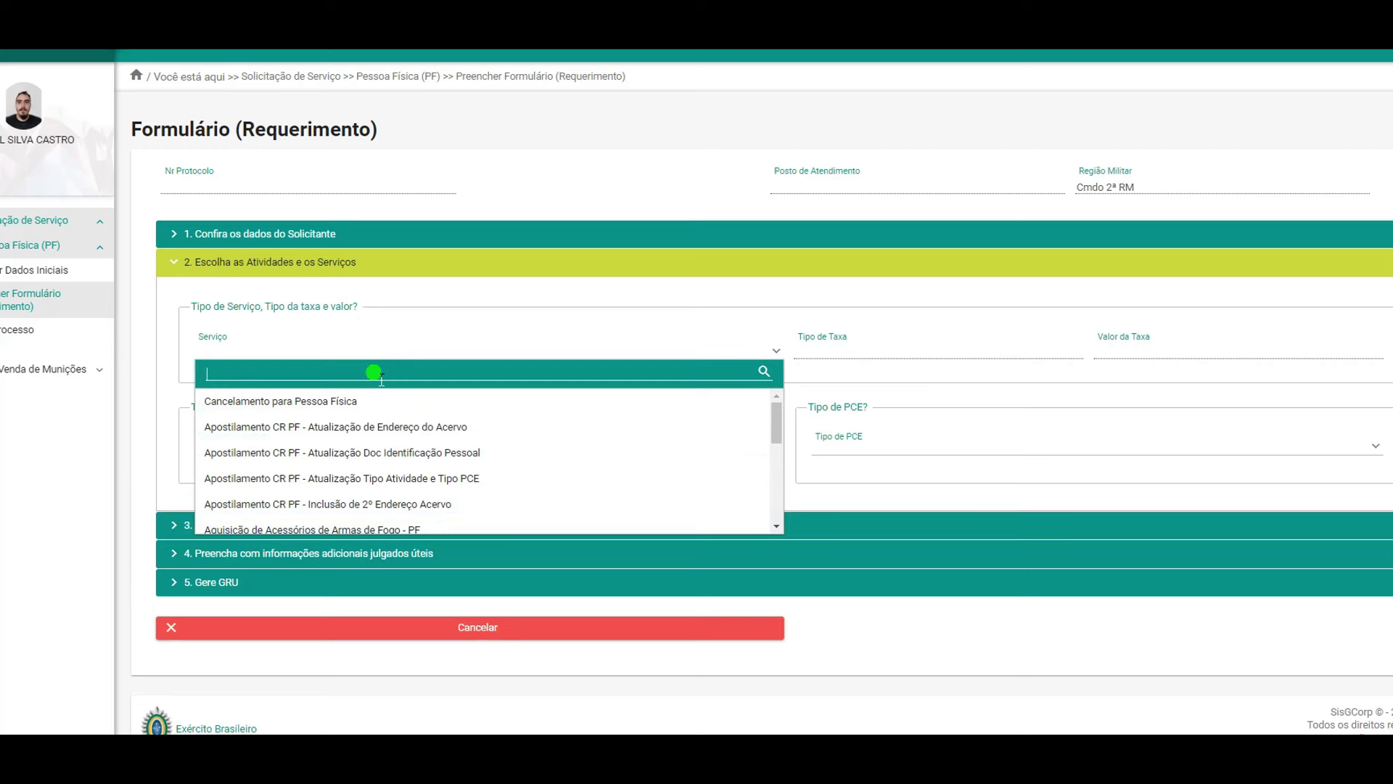
{"action": "type", "text": "A"}
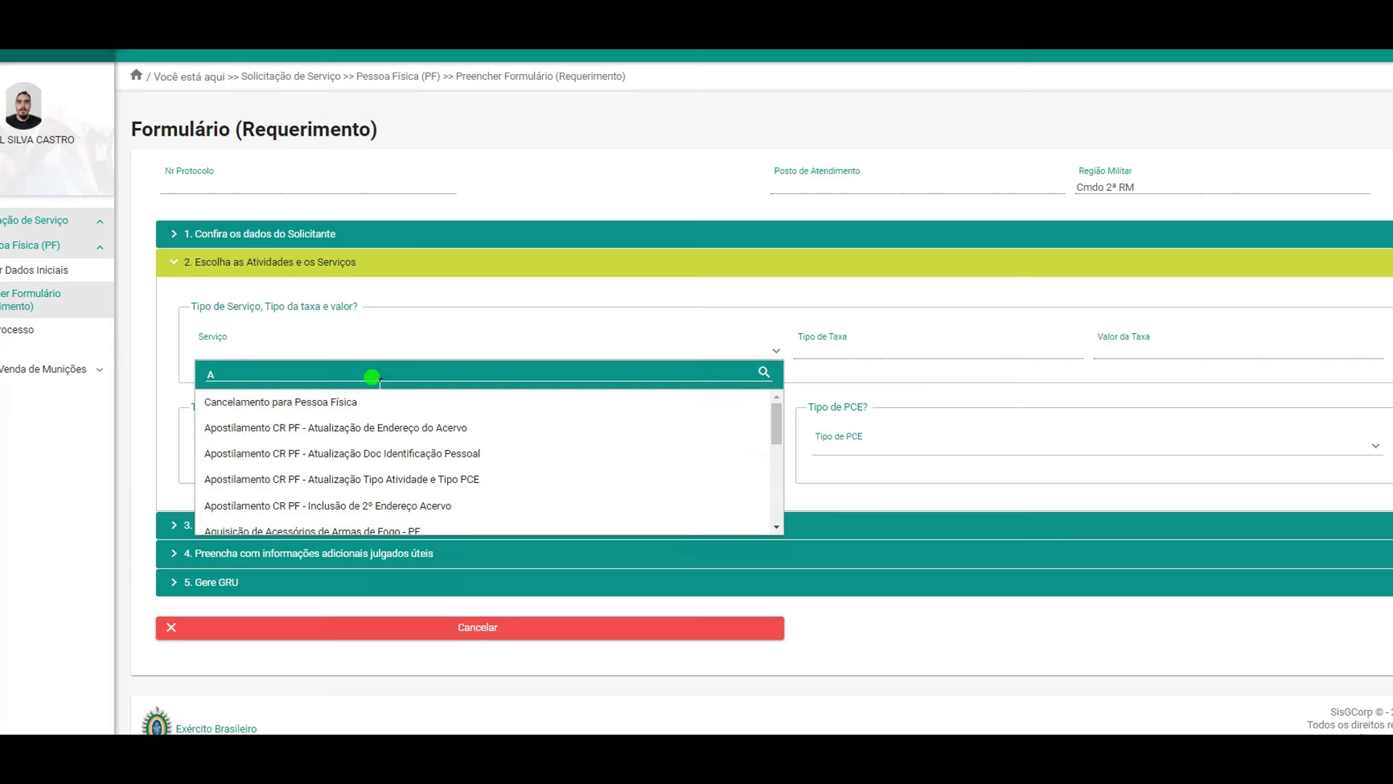
{"action": "type", "text": "Q"}
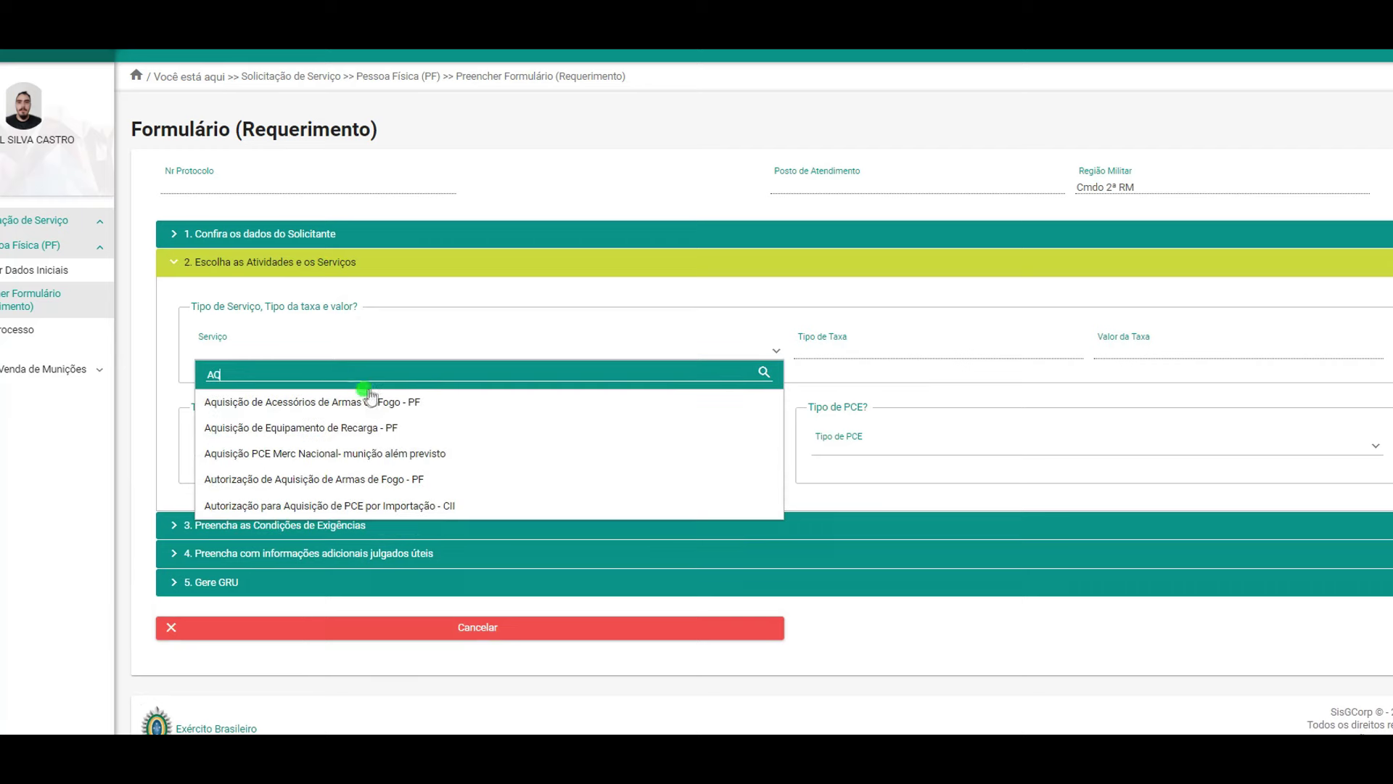
{"action": "left_click", "coordinate": [371, 480]}
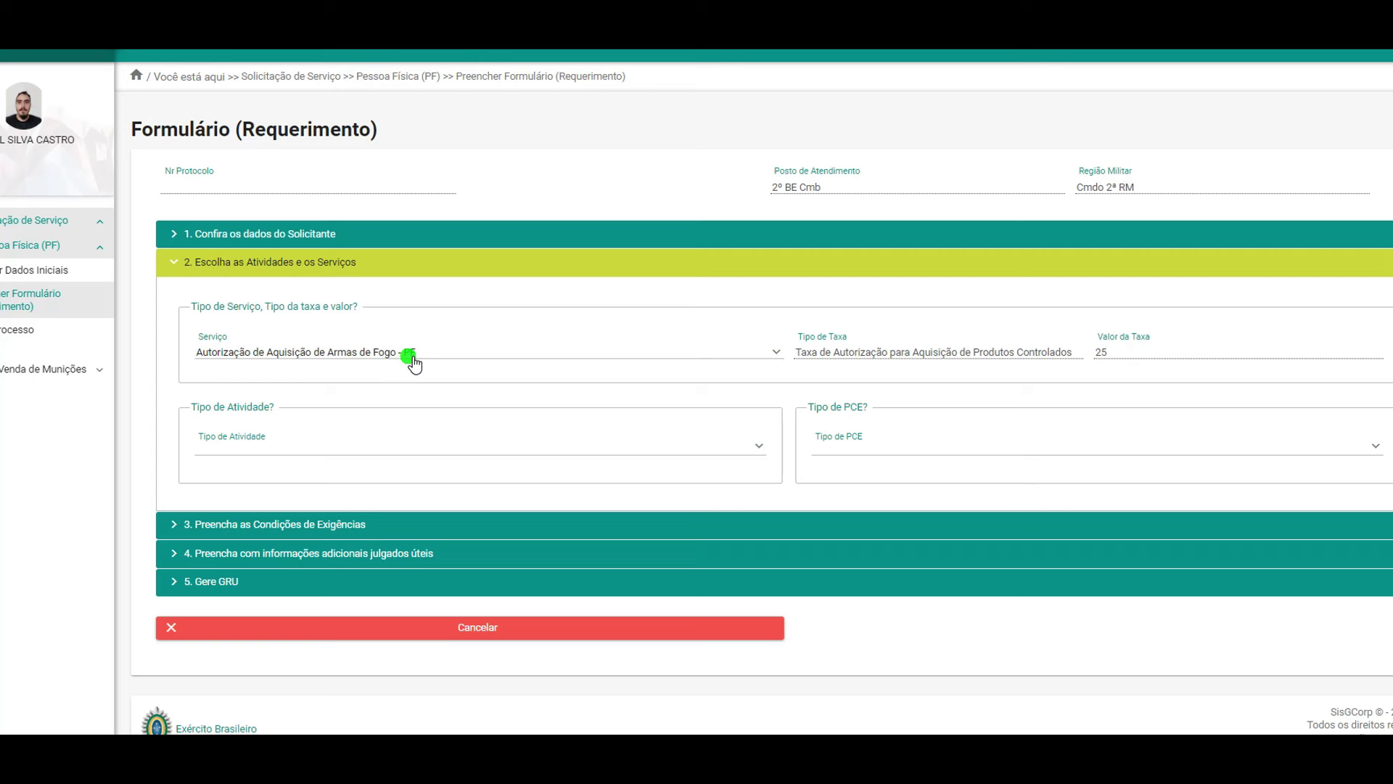
Set Tipo de Atividade to "Caça - Caçador" and Tipo de PCE to "ARMA DE FOGO" and "MUNIÇÃO".
{"action": "left_click", "coordinate": [751, 453]}
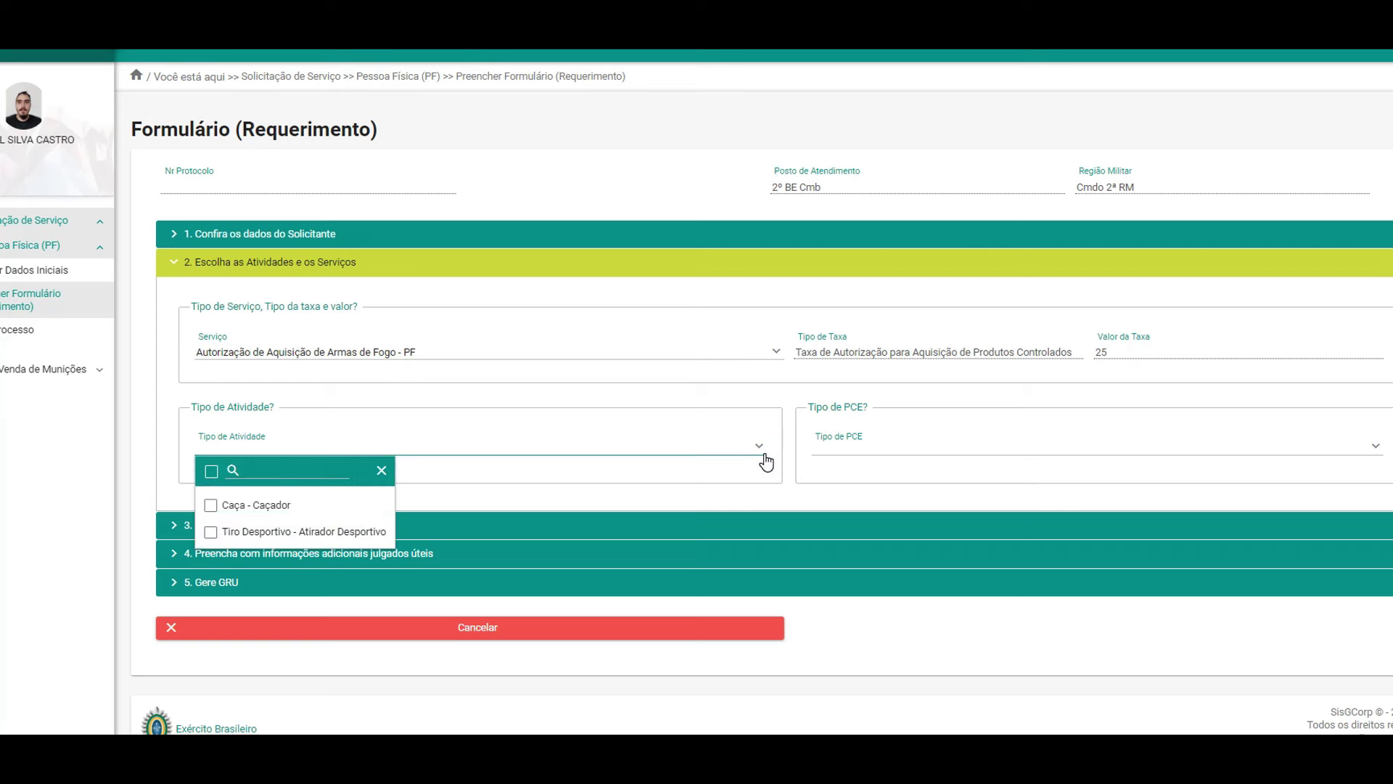
{"action": "left_click", "coordinate": [290, 505]}
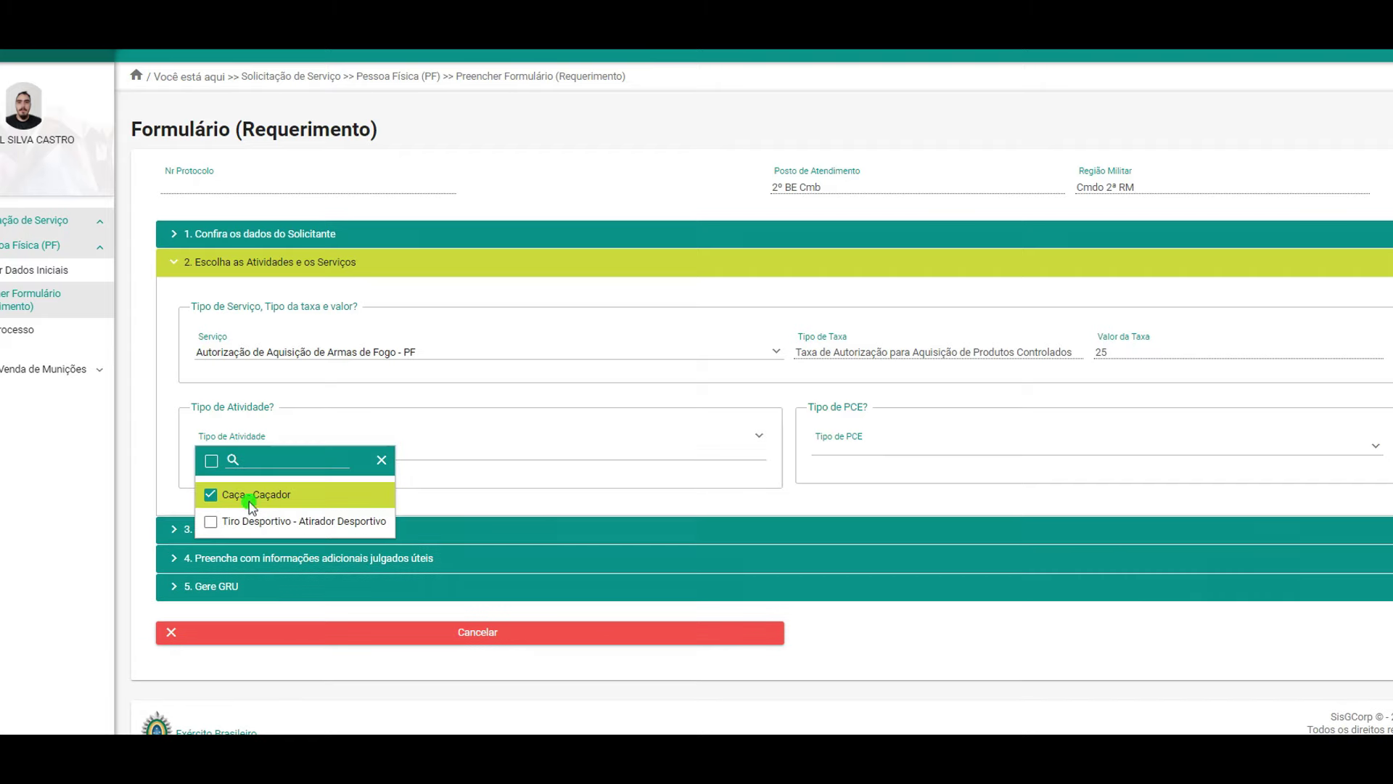
{"action": "left_click", "coordinate": [442, 487]}
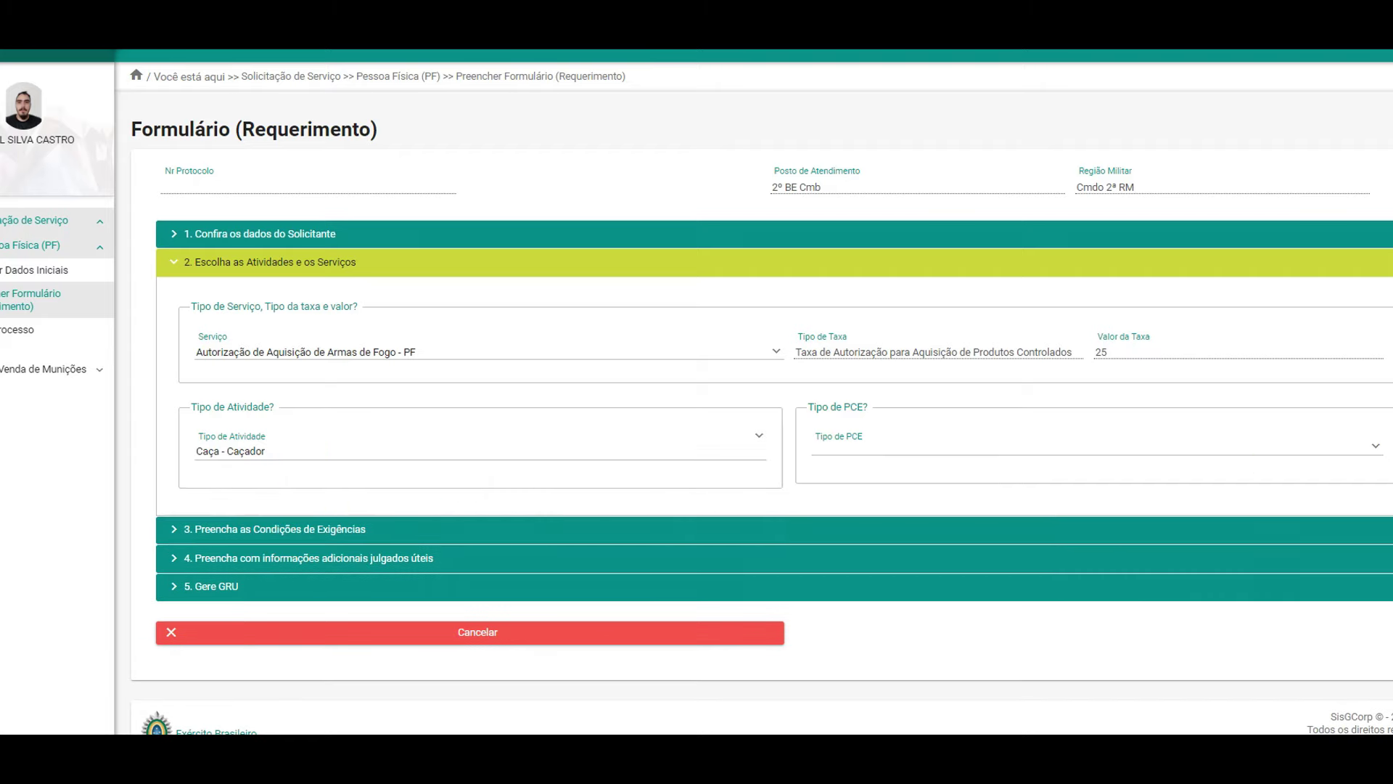
{"action": "left_click", "coordinate": [1363, 449]}
{"action": "left_click", "coordinate": [878, 495]}
{"action": "left_click", "coordinate": [855, 522]}
{"action": "left_click", "coordinate": [771, 502]}
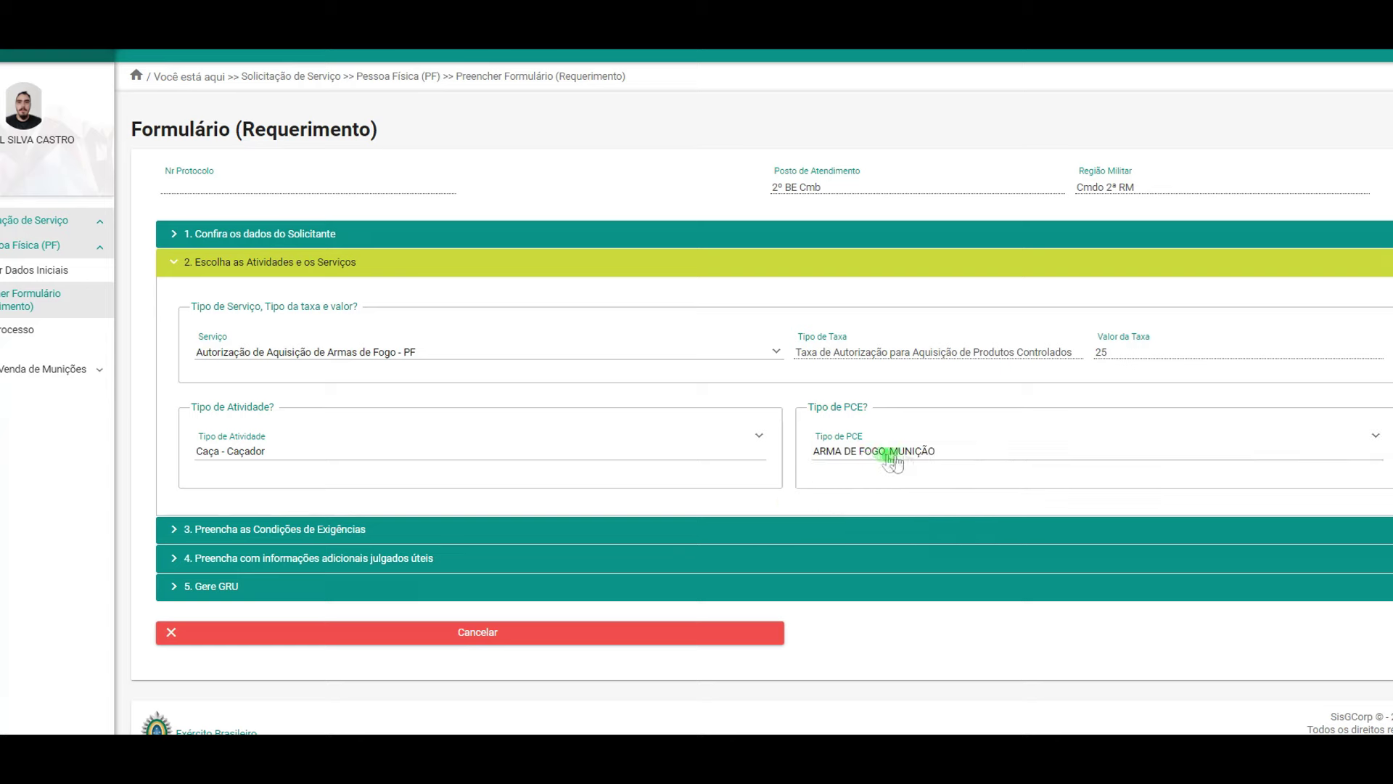
Open the Condições de Exigências section and review the required documents from proof of residence to the Declaração de Segurança do Acervo.
{"action": "left_click", "coordinate": [411, 532]}
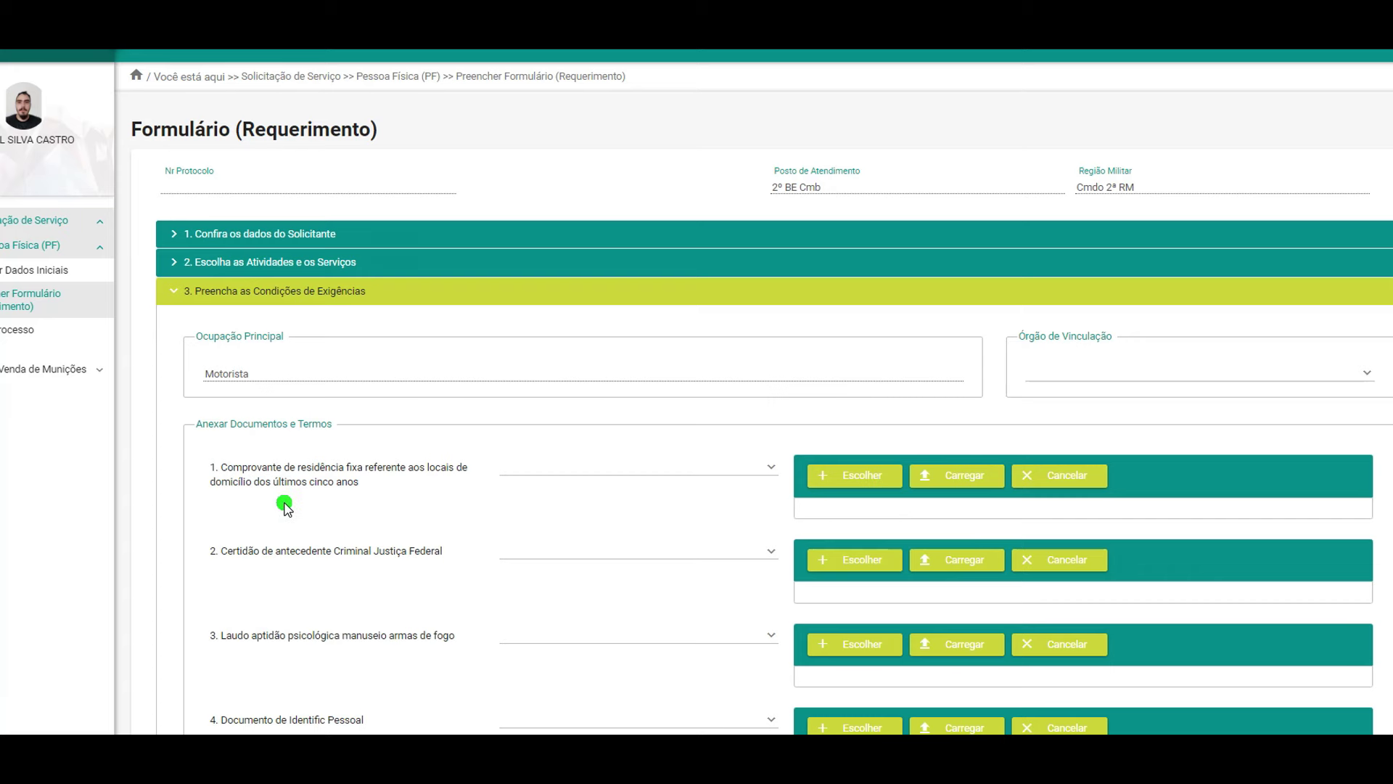
{"action": "scroll", "coordinate": [420, 494], "scroll_direction": "down", "scroll_amount": 1}
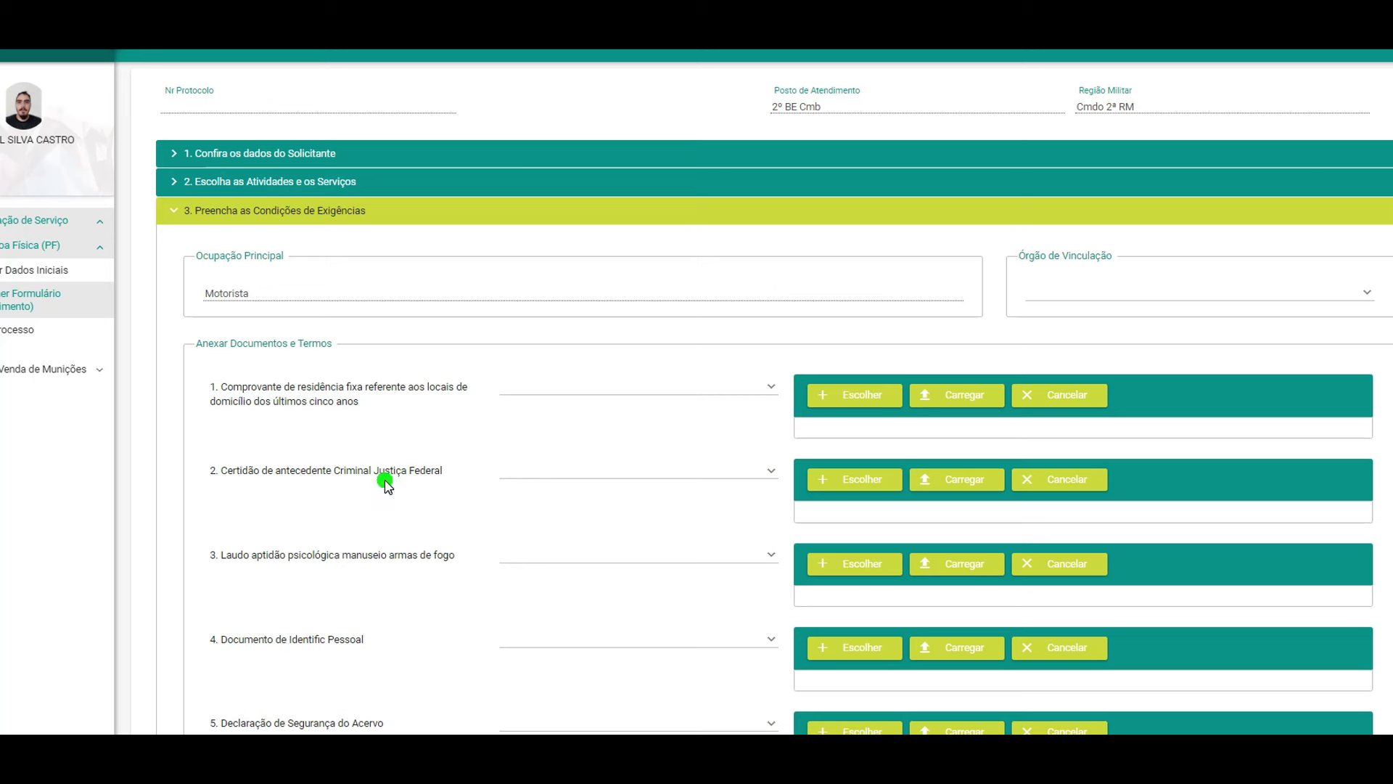
{"action": "mouse_move", "coordinate": [448, 479]}
{"action": "left_mouse_down"}
{"action": "mouse_move", "coordinate": [385, 475]}
{"action": "mouse_move", "coordinate": [460, 472]}
{"action": "left_mouse_up"}
{"action": "left_click", "coordinate": [456, 480]}
{"action": "left_click", "coordinate": [448, 476]}
{"action": "scroll", "coordinate": [326, 545], "scroll_direction": "down", "scroll_amount": 1}
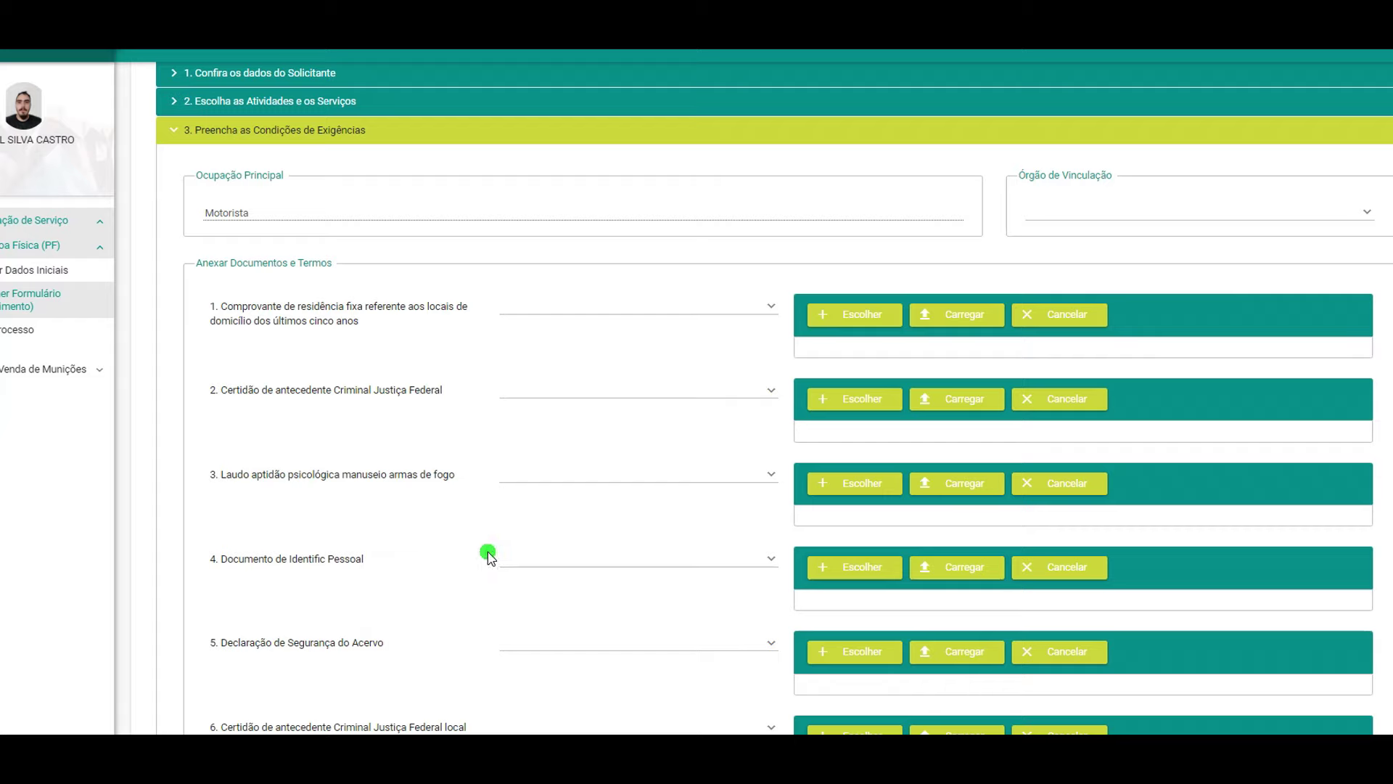
{"action": "scroll", "coordinate": [653, 533], "scroll_direction": "down", "scroll_amount": 2}
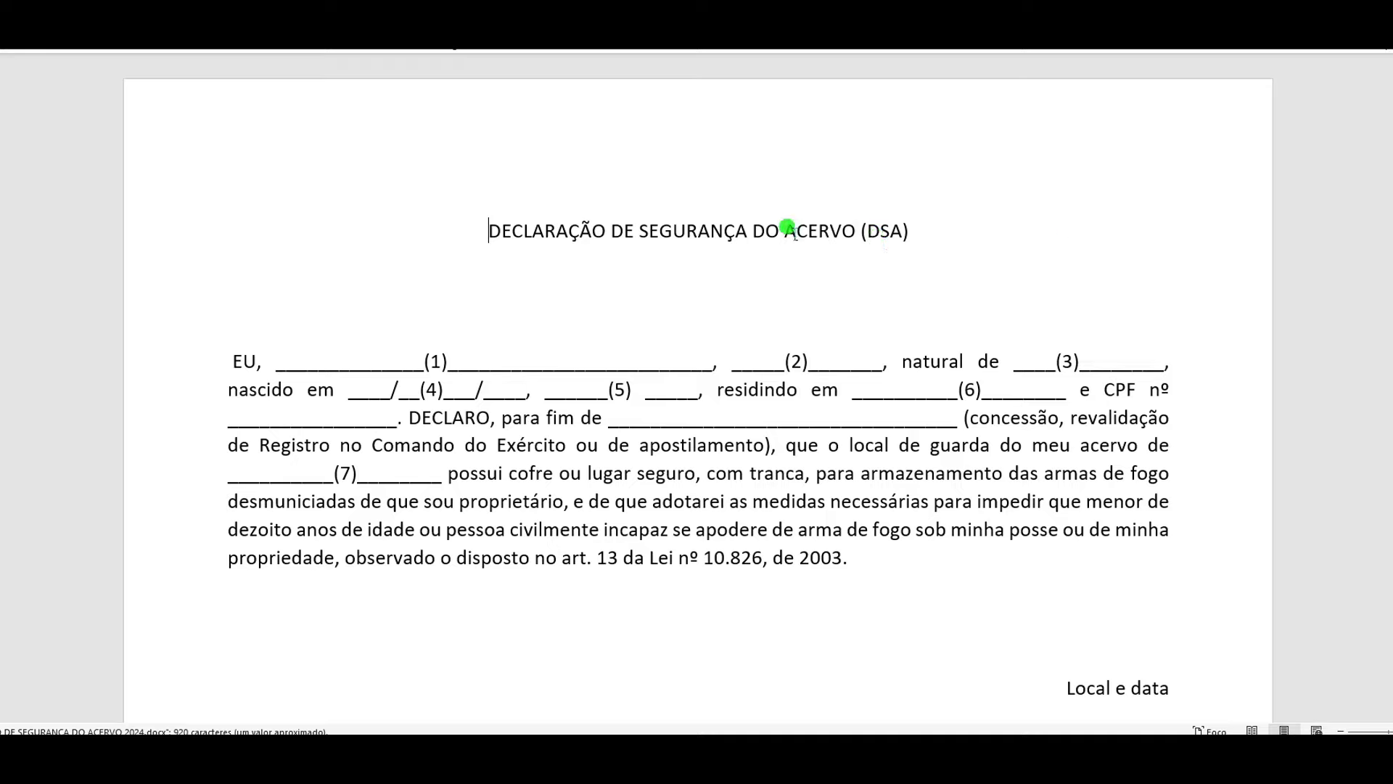
Switch to the Declaração de Segurança do Acervo template in Word and examine its numbered blanks and the purpose options in parentheses.
{"action": "scroll", "coordinate": [881, 290], "scroll_direction": "down", "scroll_amount": 6}
{"action": "scroll", "coordinate": [857, 472], "scroll_direction": "up", "scroll_amount": 6}
{"action": "left_click", "coordinate": [742, 364]}
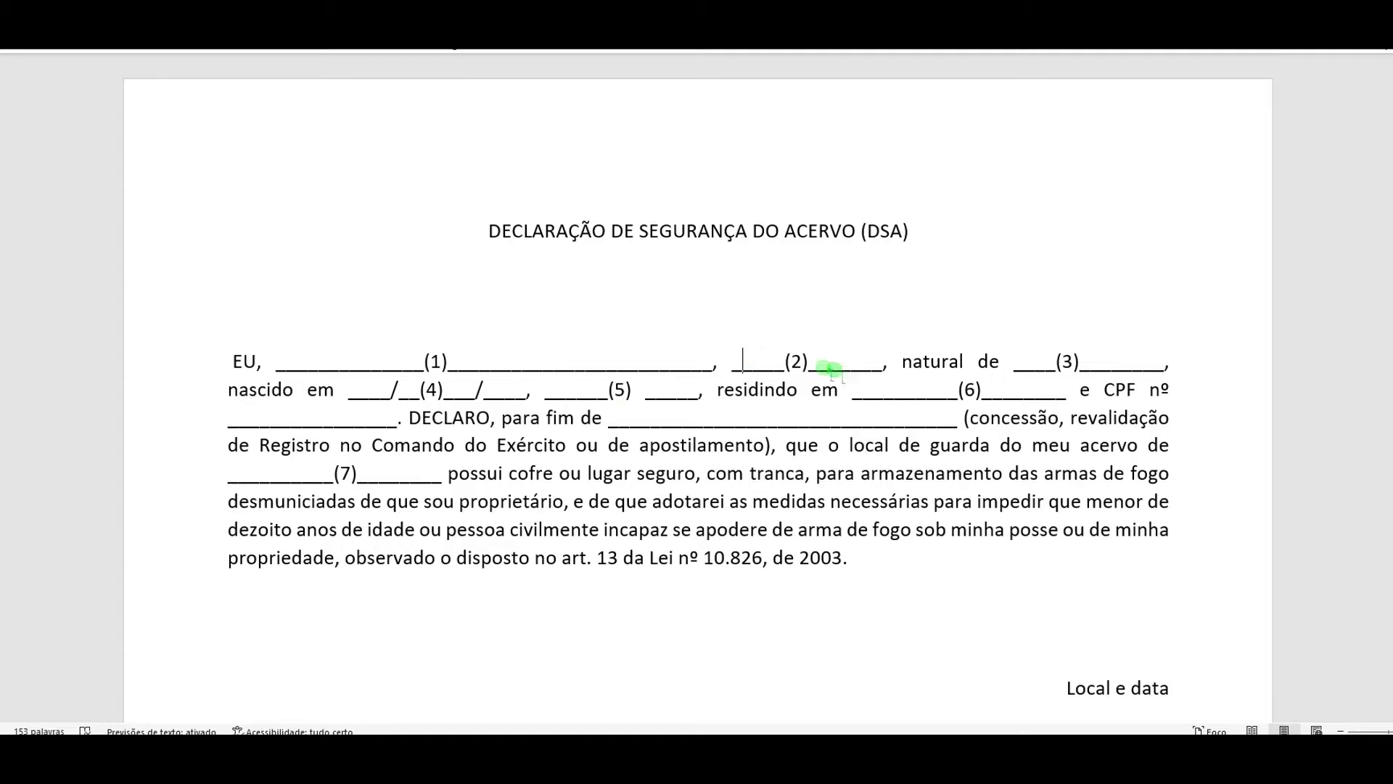
{"action": "scroll", "coordinate": [442, 467], "scroll_direction": "down", "scroll_amount": 5}
{"action": "scroll", "coordinate": [568, 421], "scroll_direction": "up", "scroll_amount": 5}
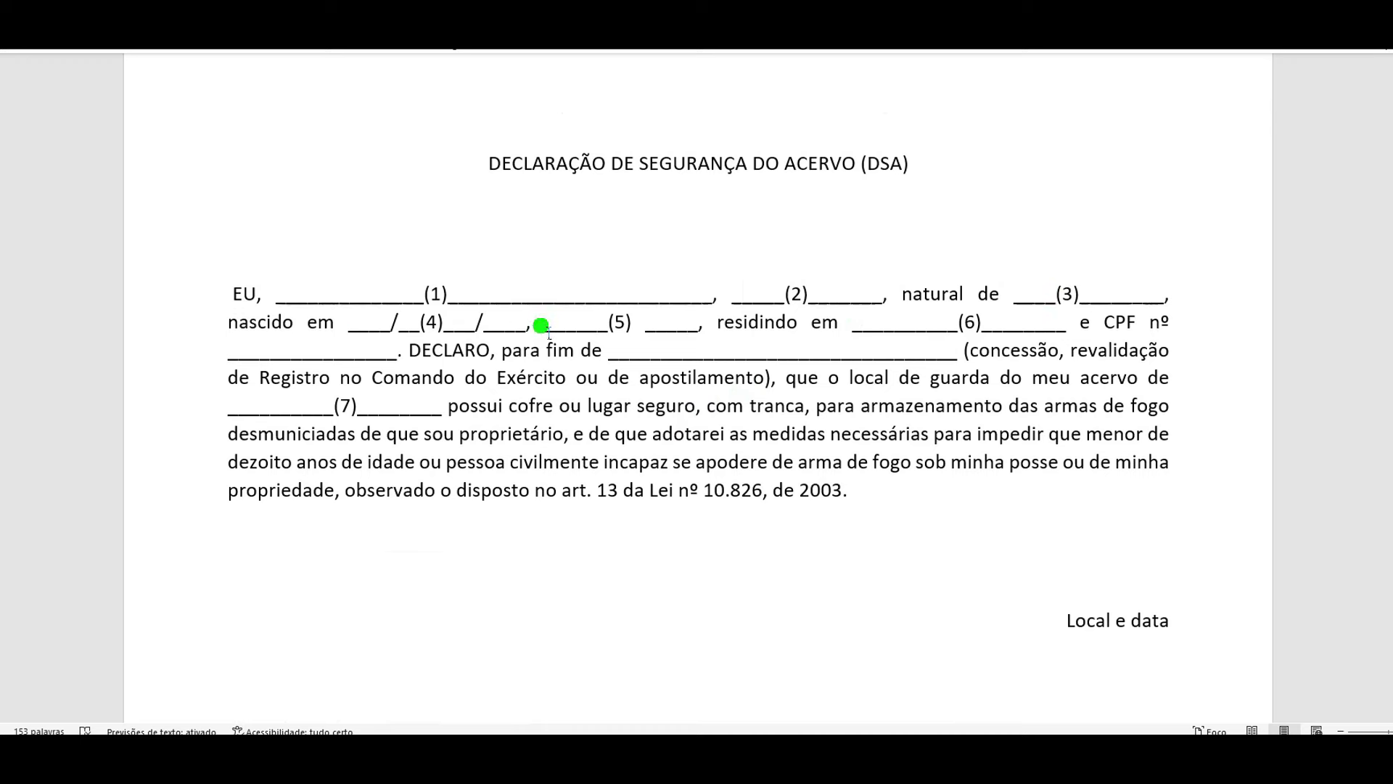
{"action": "left_click_drag", "start_coordinate": [545, 323], "coordinate": [677, 328]}
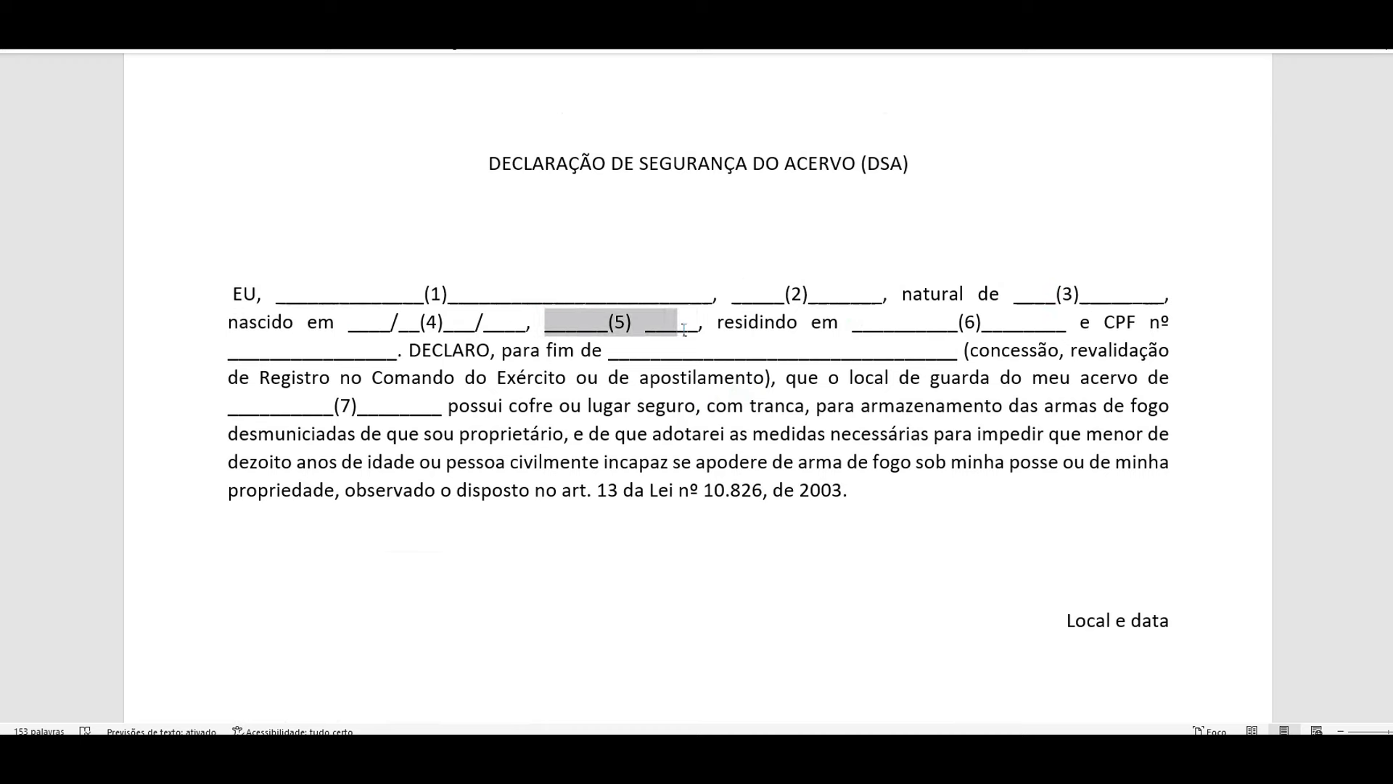
{"action": "left_click_drag", "start_coordinate": [861, 325], "coordinate": [1071, 328]}
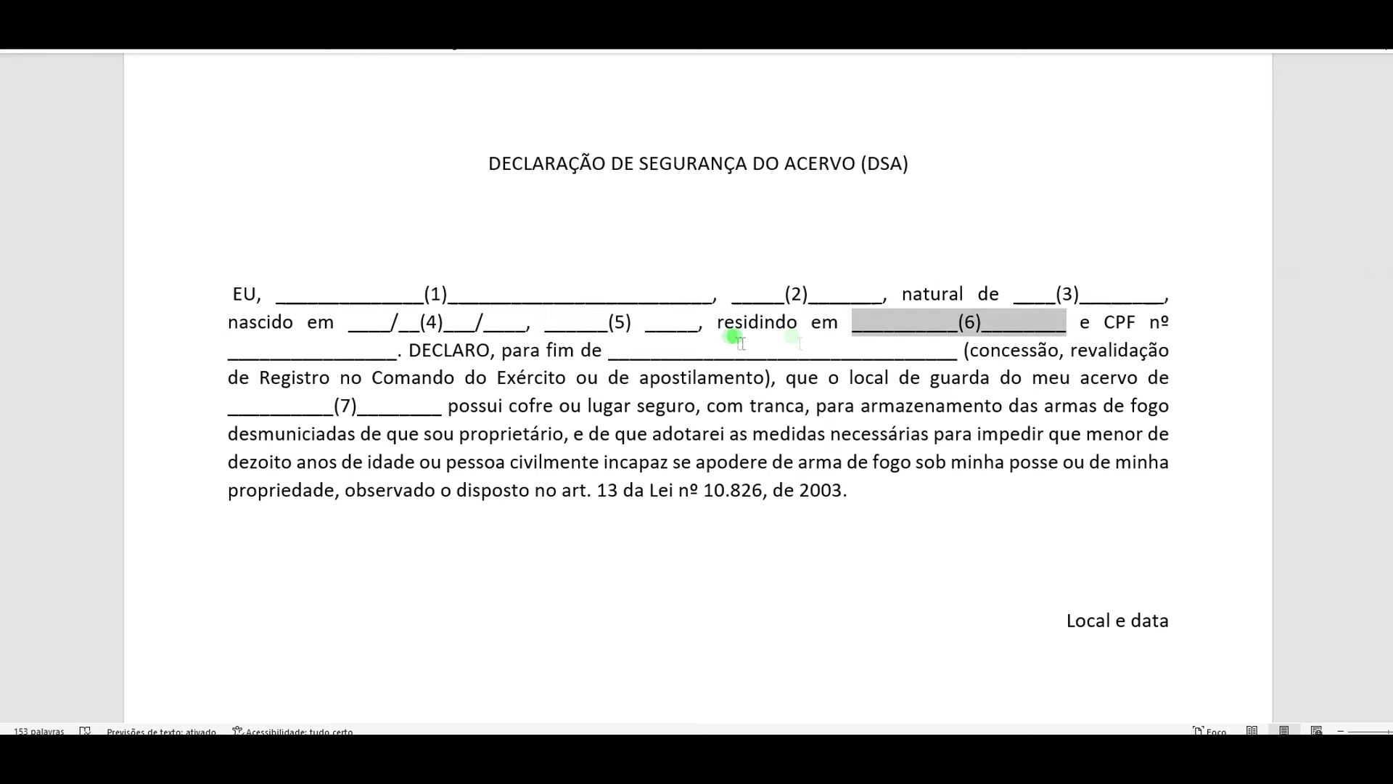
{"action": "left_click", "coordinate": [602, 351]}
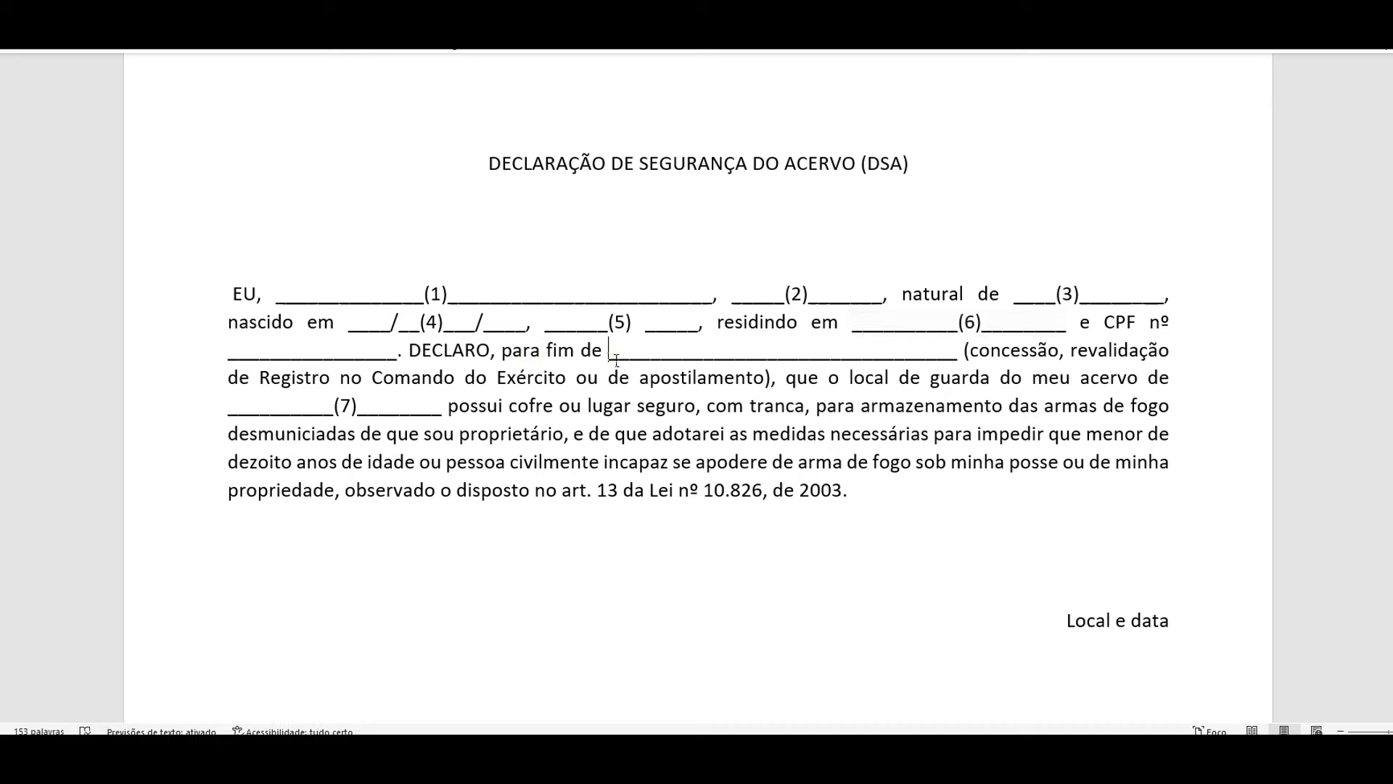
{"action": "left_click_drag", "start_coordinate": [963, 350], "coordinate": [783, 379]}
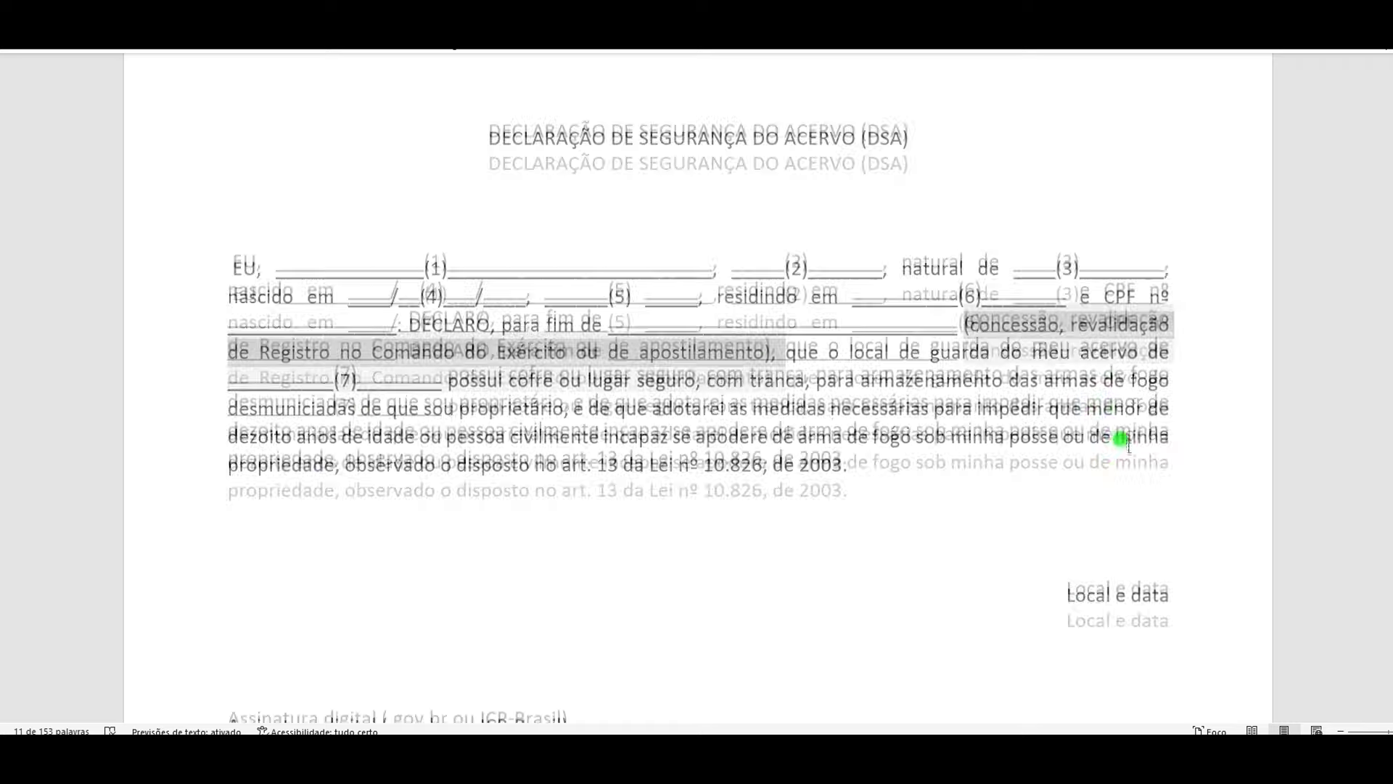
Read the declaration template's date and signature area and its filling instructions 1 to 7.
{"action": "scroll", "coordinate": [1038, 439], "scroll_direction": "down", "scroll_amount": 3}
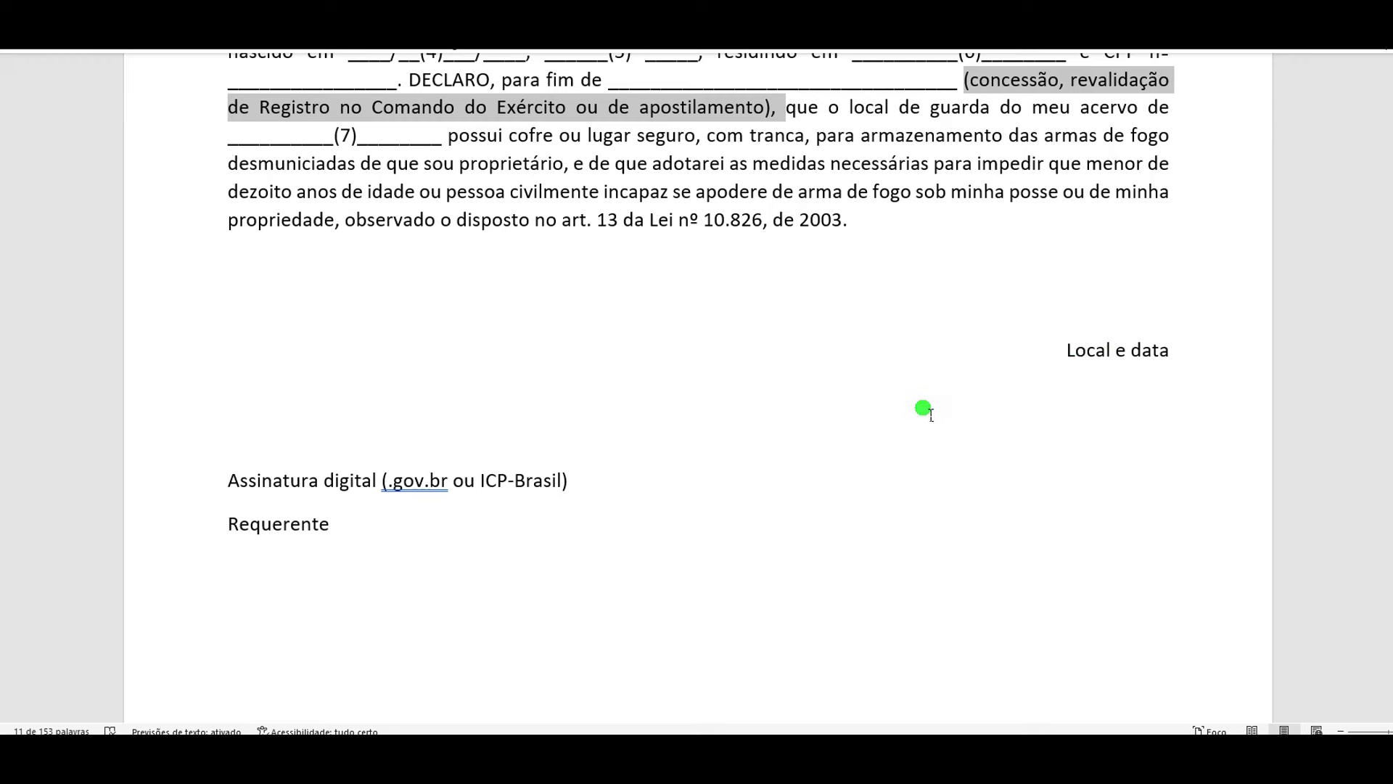
{"action": "scroll", "coordinate": [794, 436], "scroll_direction": "down", "scroll_amount": 3}
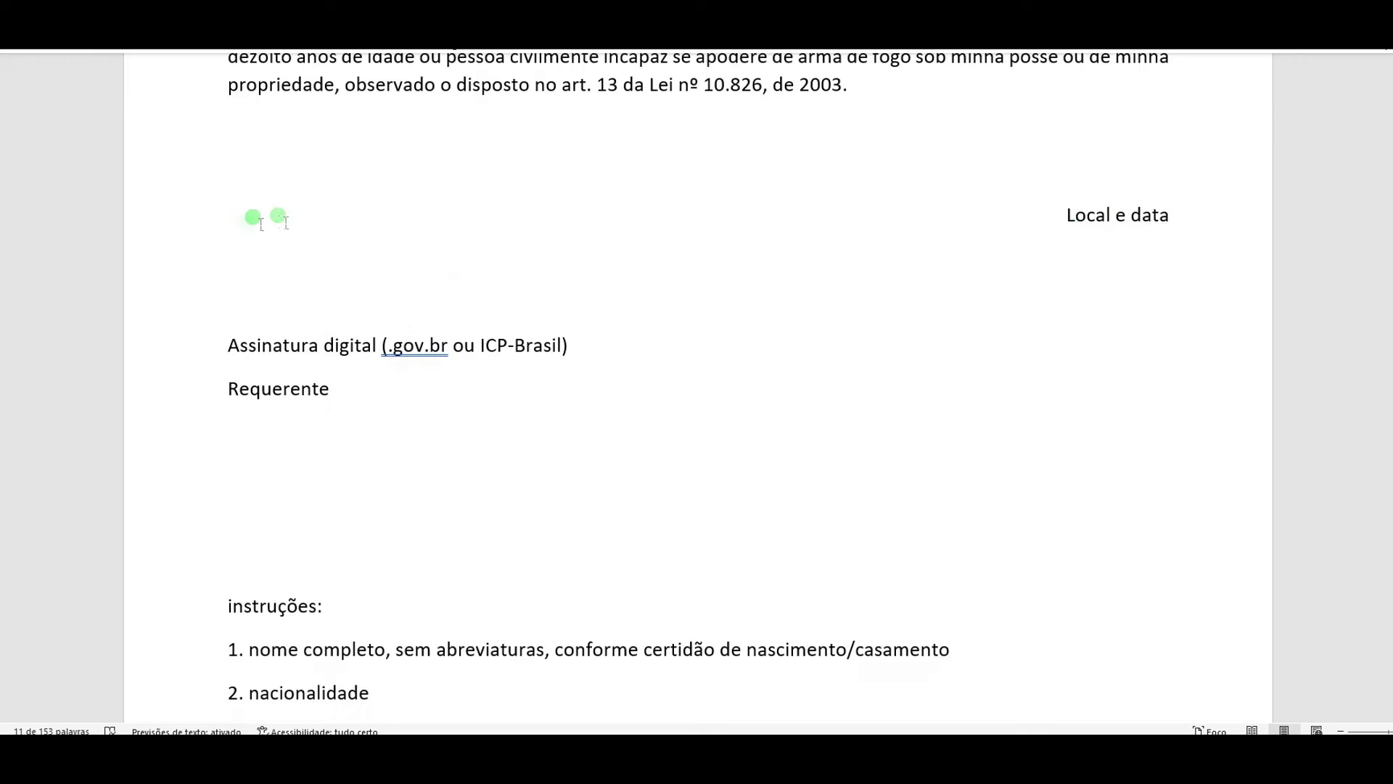
{"action": "scroll", "coordinate": [483, 389], "scroll_direction": "down", "scroll_amount": 7}
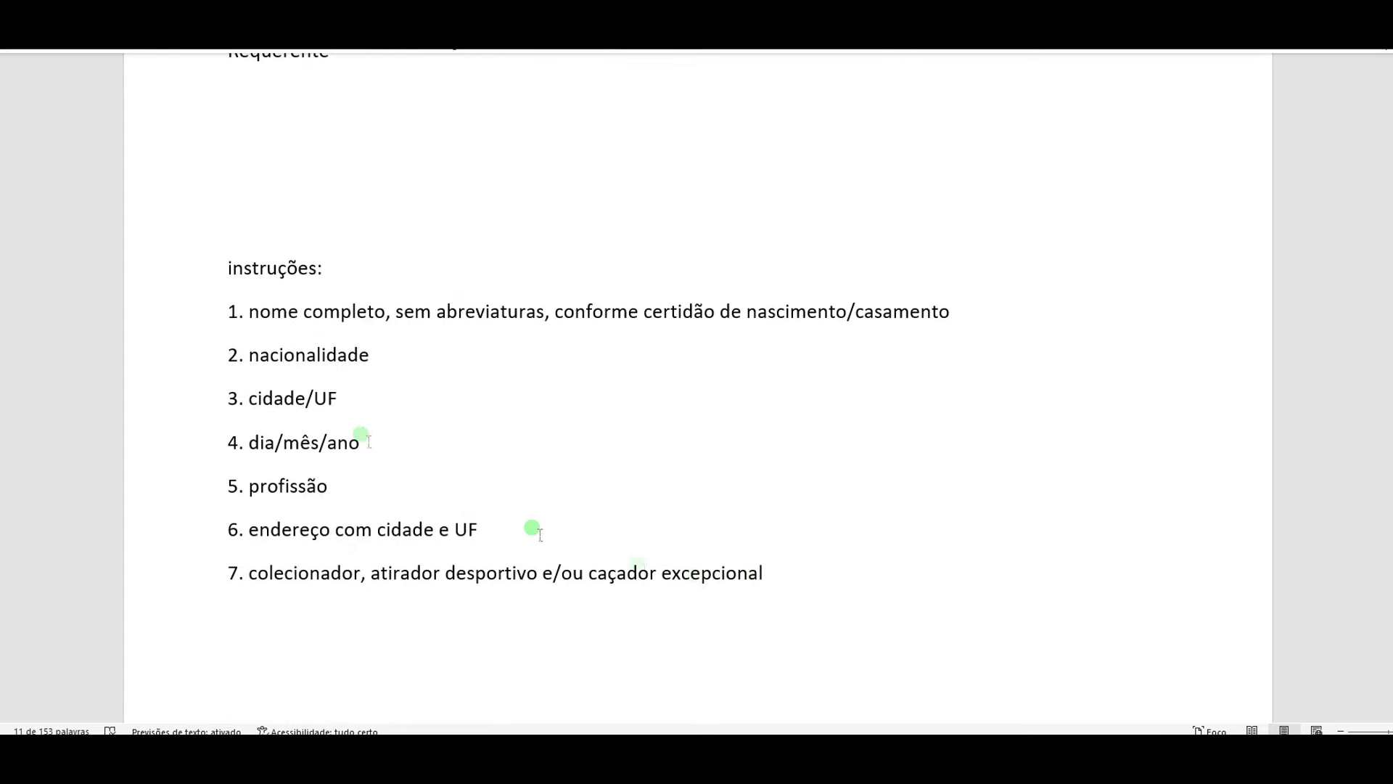
{"action": "scroll", "coordinate": [982, 420], "scroll_direction": "up", "scroll_amount": 7}
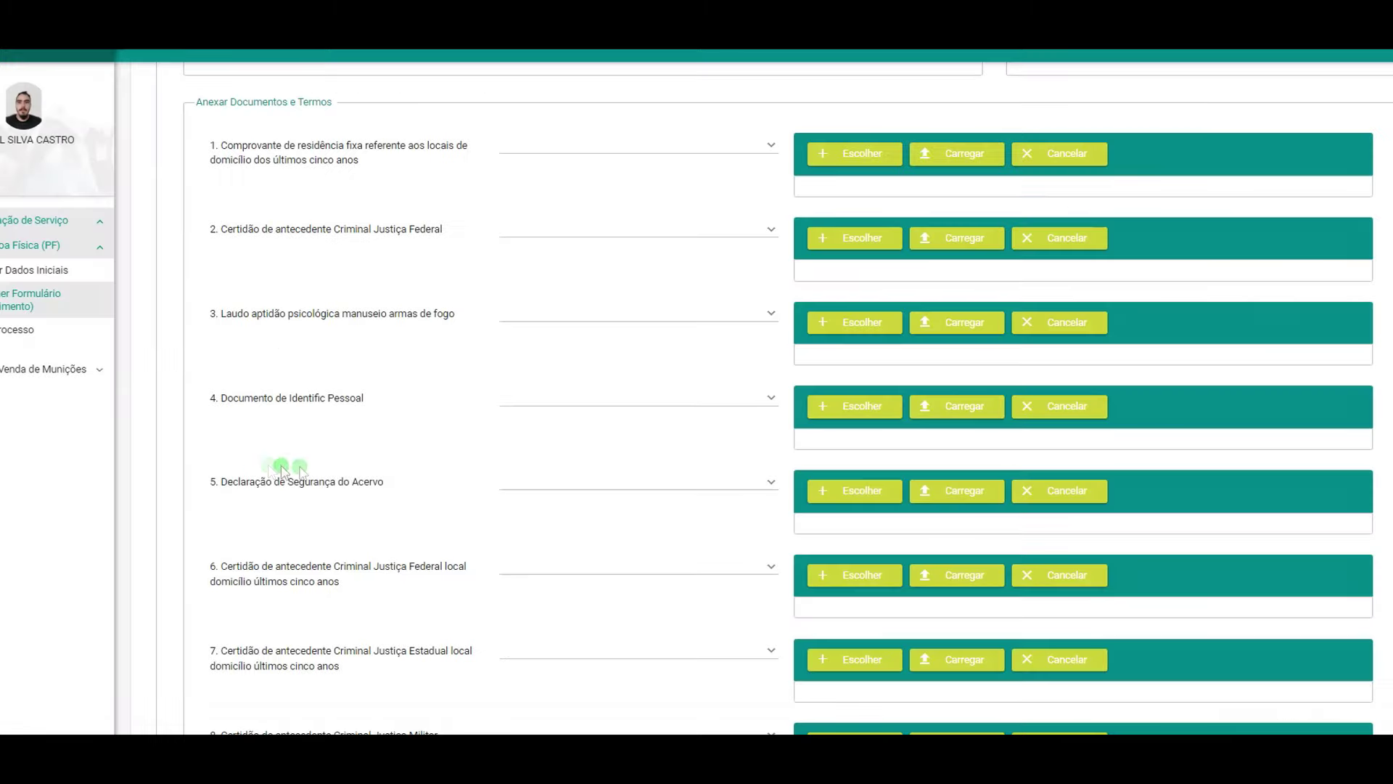
Return to the SisGCorp form and compare the five-year proof of residence requirement with the five-year local Justiça Federal certificate in item 6.
{"action": "scroll", "coordinate": [534, 485], "scroll_direction": "down", "scroll_amount": 1}
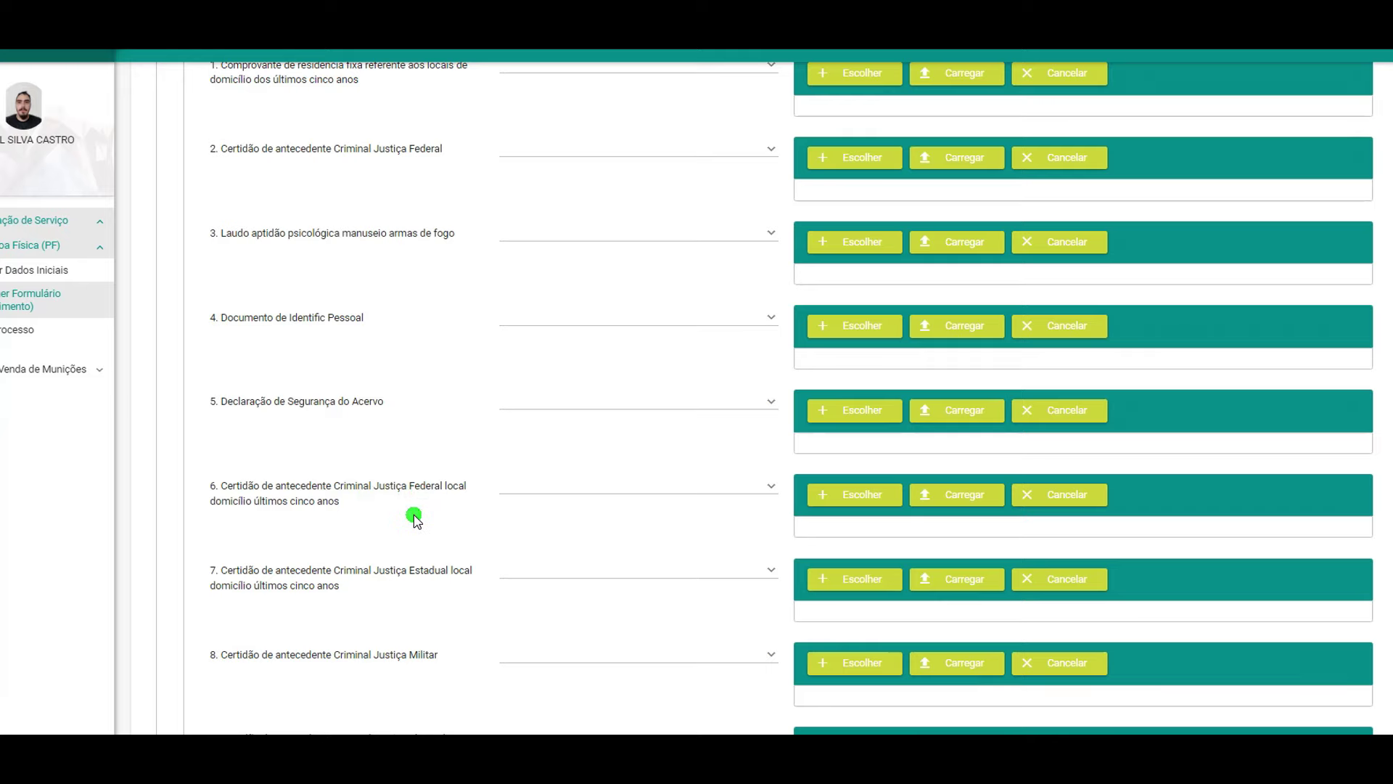
{"action": "scroll", "coordinate": [407, 511], "scroll_direction": "up", "scroll_amount": 2}
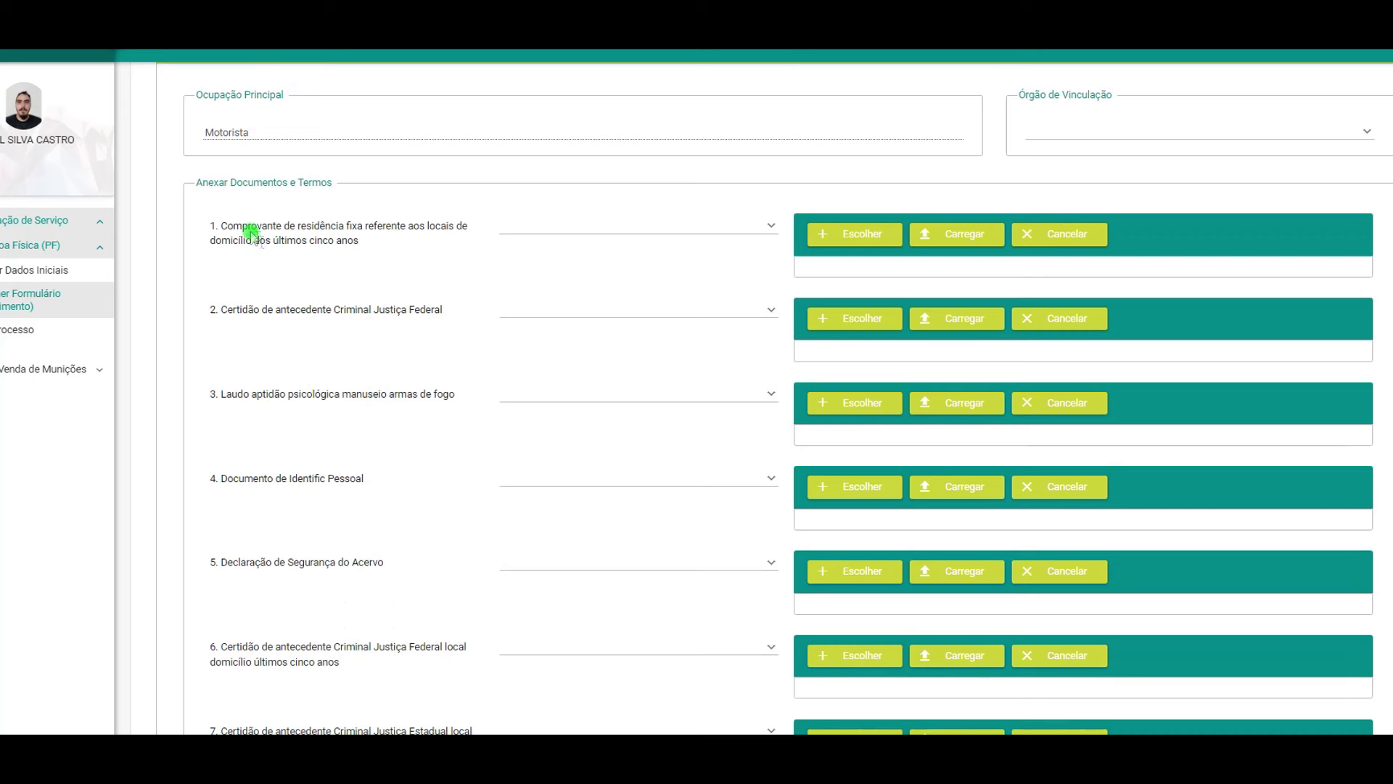
{"action": "left_click_drag", "start_coordinate": [211, 224], "coordinate": [366, 249]}
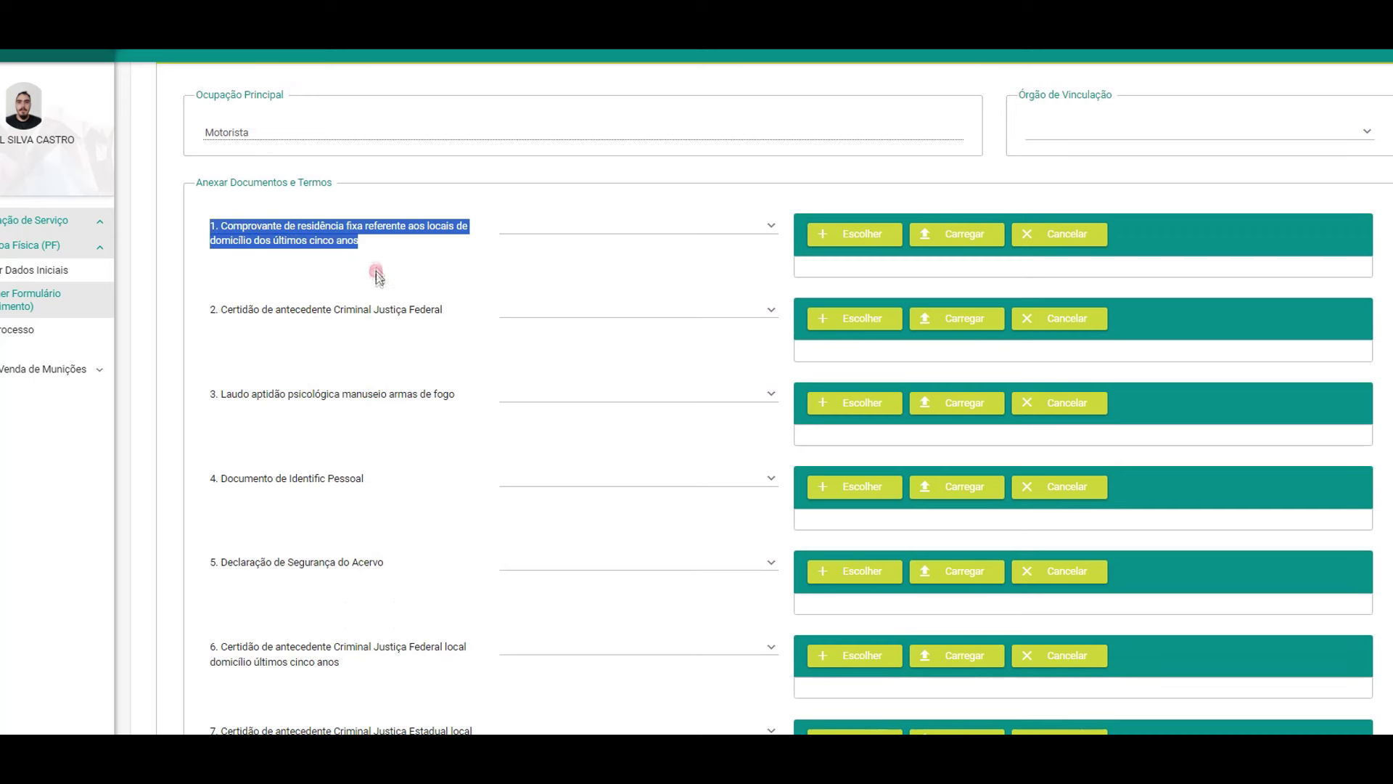
{"action": "scroll", "coordinate": [343, 291], "scroll_direction": "down", "scroll_amount": 2}
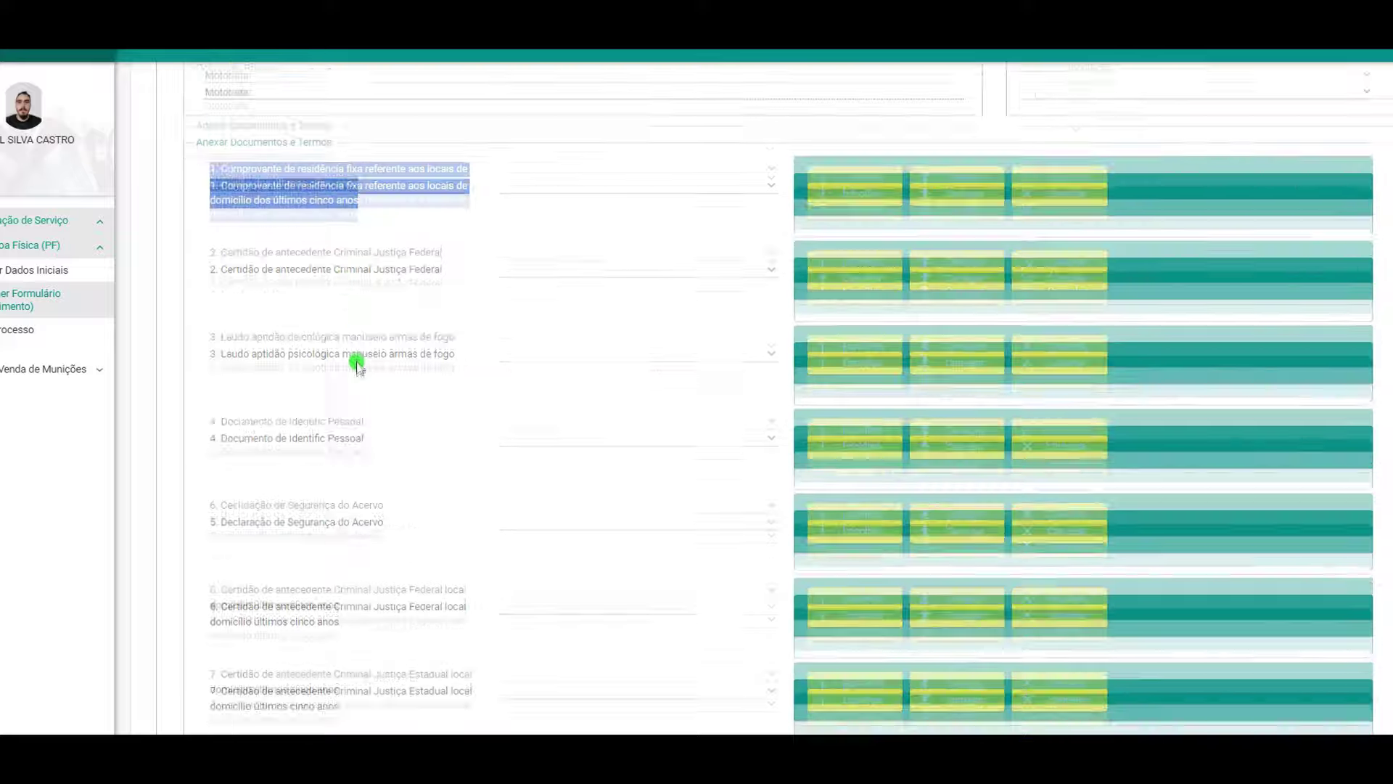
{"action": "left_click_drag", "start_coordinate": [361, 516], "coordinate": [216, 488]}
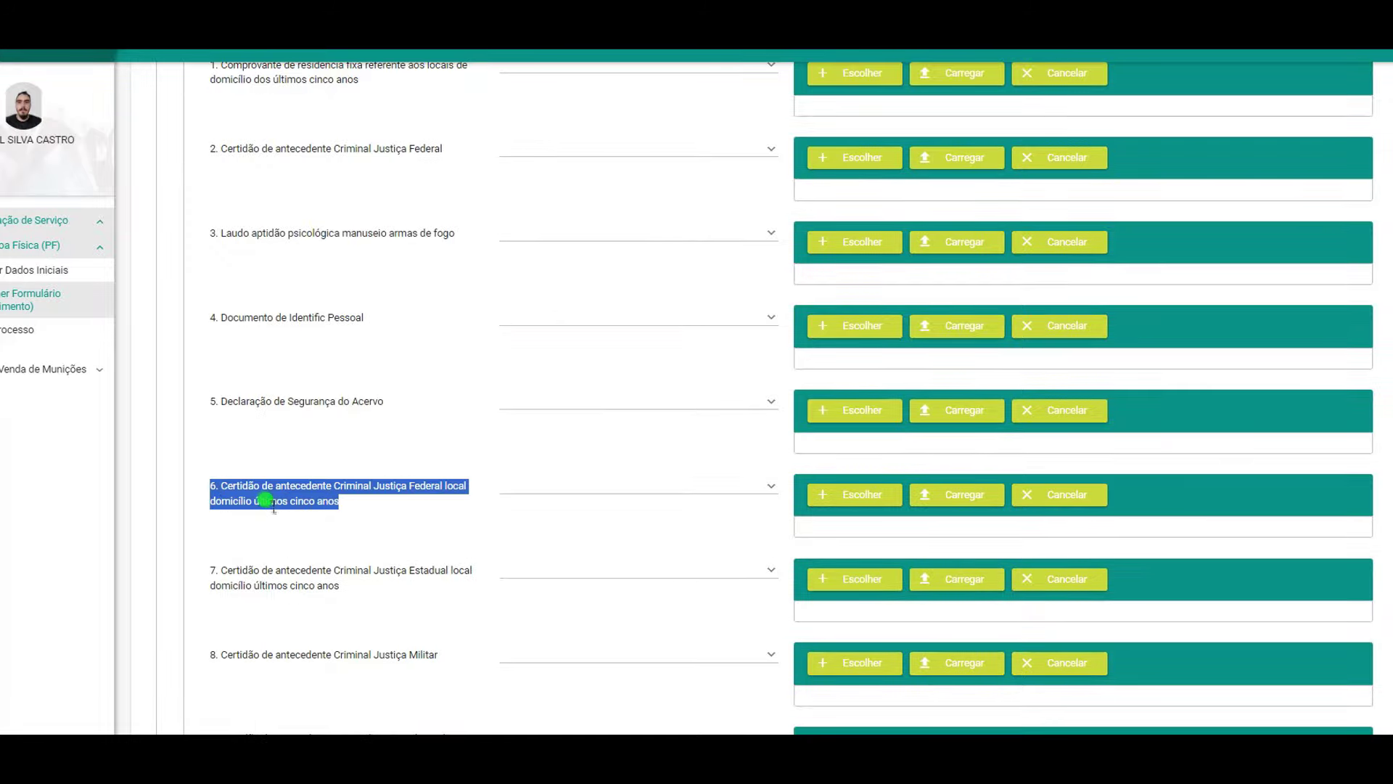
Go over the required document list again and highlight item 2, the Justiça Federal criminal record certificate.
{"action": "scroll", "coordinate": [352, 467], "scroll_direction": "up", "scroll_amount": 4}
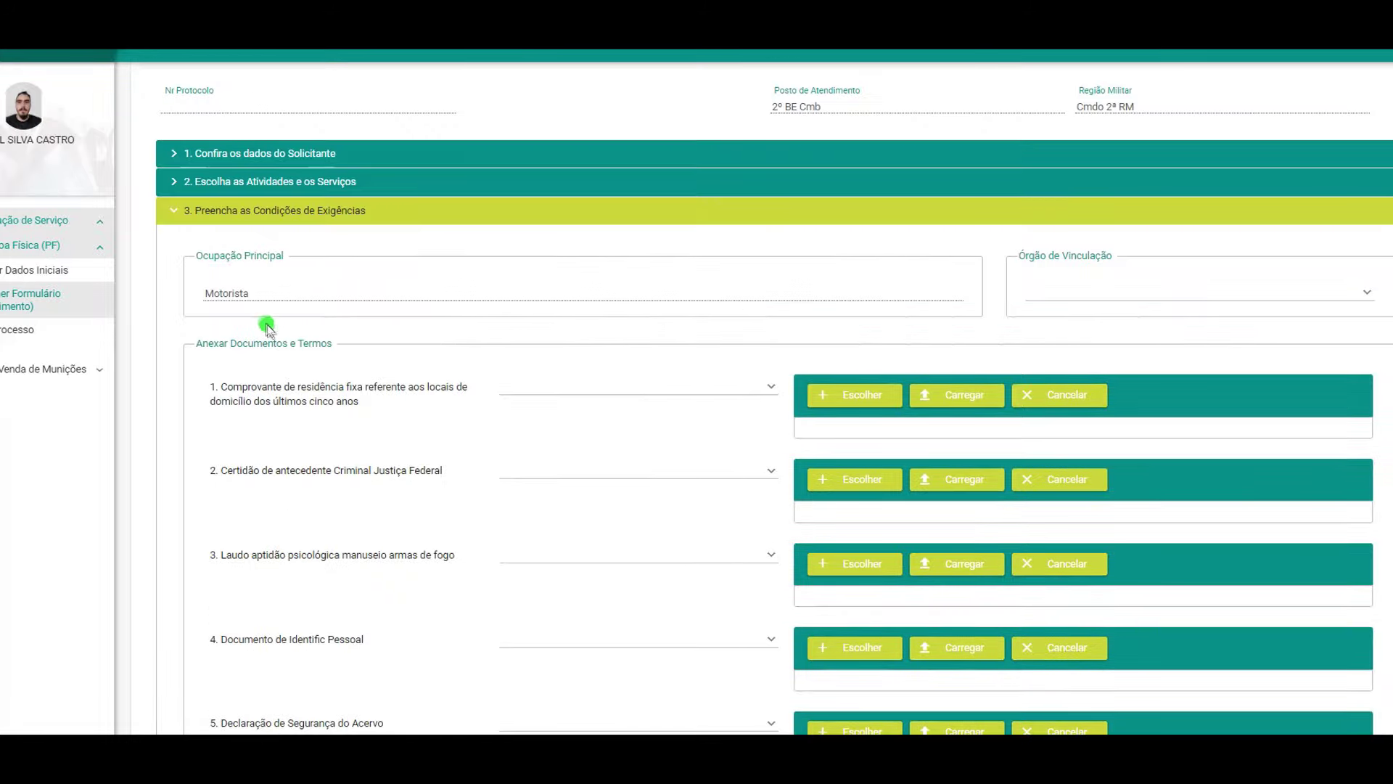
{"action": "scroll", "coordinate": [339, 446], "scroll_direction": "down", "scroll_amount": 4}
{"action": "scroll", "coordinate": [339, 444], "scroll_direction": "down", "scroll_amount": 1}
{"action": "scroll", "coordinate": [342, 435], "scroll_direction": "up", "scroll_amount": 5}
{"action": "mouse_move", "coordinate": [435, 472]}
{"action": "left_mouse_down"}
{"action": "mouse_move", "coordinate": [239, 473]}
{"action": "mouse_move", "coordinate": [426, 472]}
{"action": "left_mouse_up"}
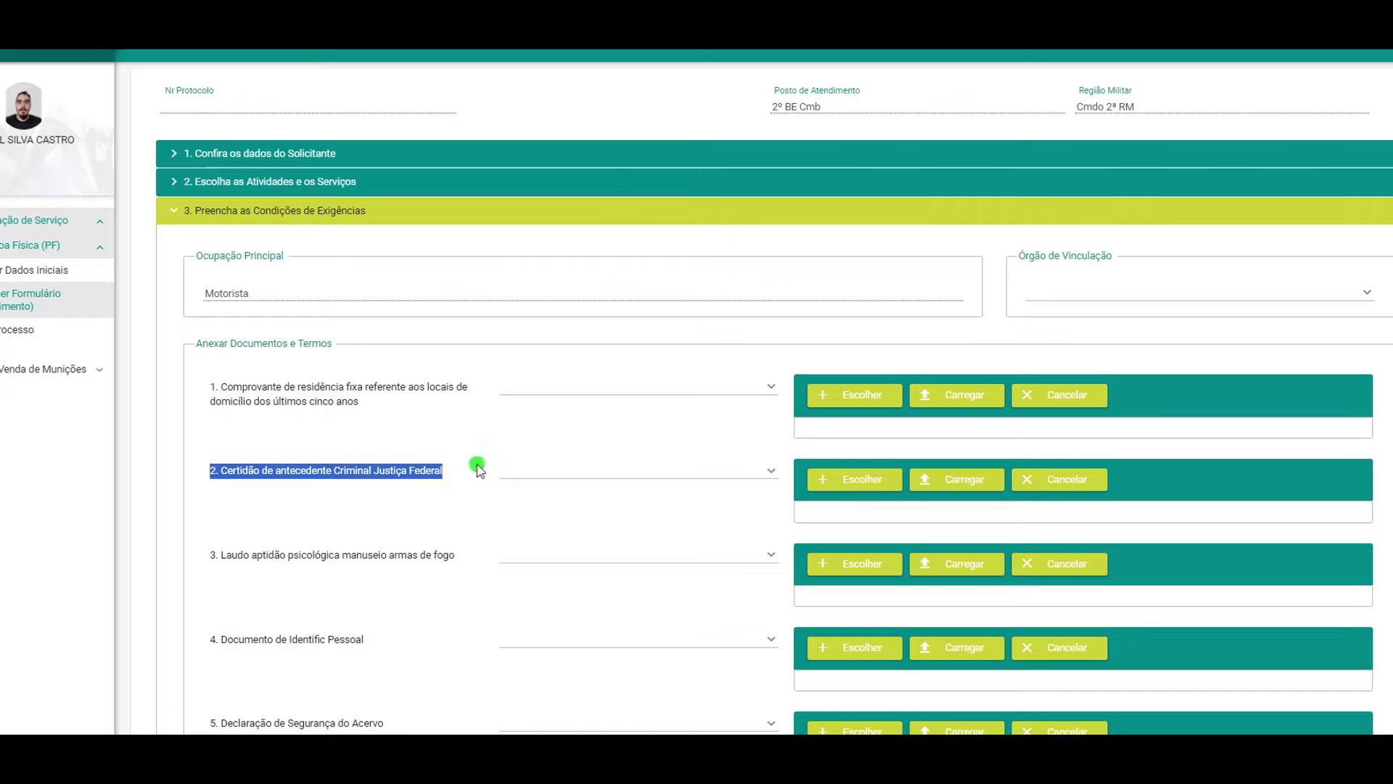
Highlight item 7, the Justiça Estadual criminal record certificate for the last five years of domicile.
{"action": "scroll", "coordinate": [398, 441], "scroll_direction": "down", "scroll_amount": 5}
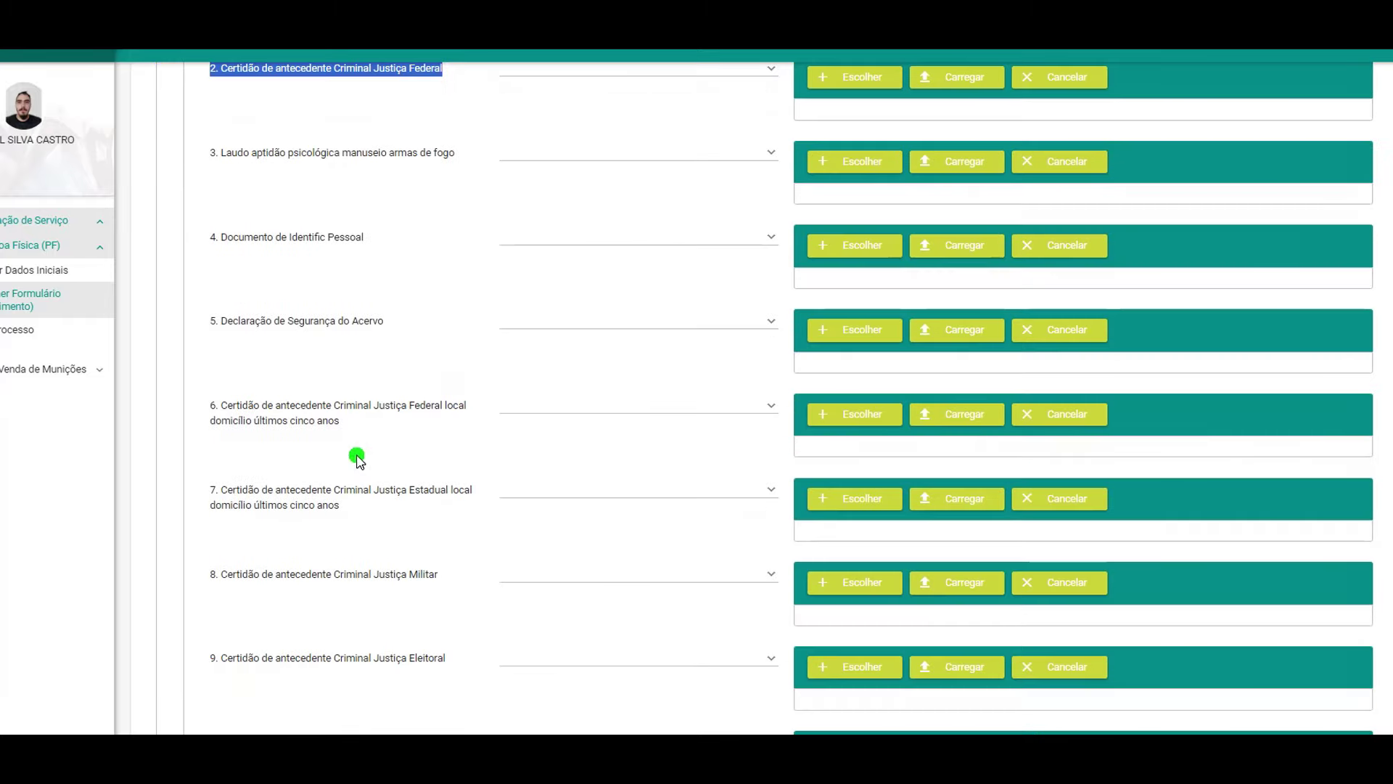
{"action": "left_click_drag", "start_coordinate": [339, 506], "coordinate": [212, 485]}
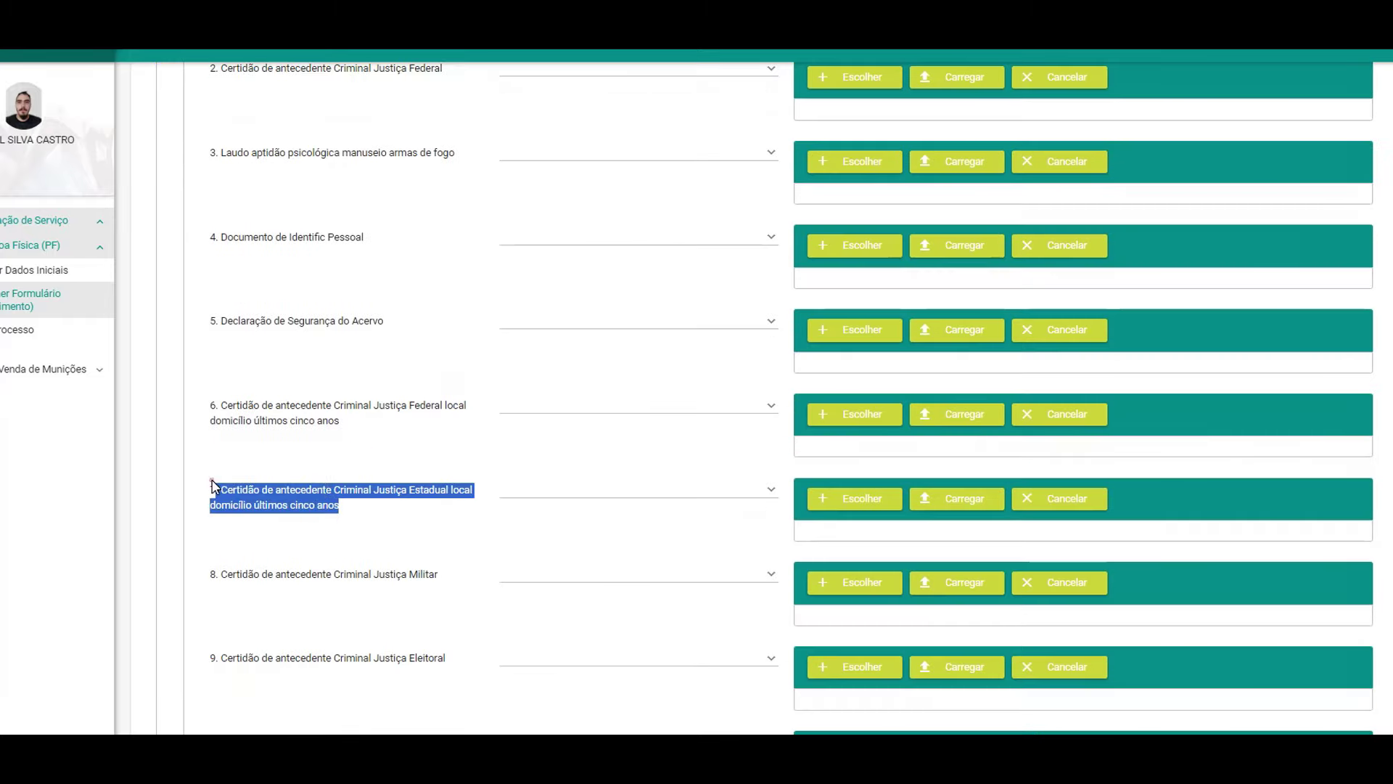
{"action": "left_click", "coordinate": [322, 513]}
{"action": "left_click_drag", "start_coordinate": [342, 503], "coordinate": [223, 496]}
{"action": "left_click_drag", "start_coordinate": [333, 517], "coordinate": [371, 510]}
Review the remaining required documents, items 8 to 12, highlighting Justiça Eleitoral in item 9.
{"action": "scroll", "coordinate": [349, 507], "scroll_direction": "down", "scroll_amount": 2}
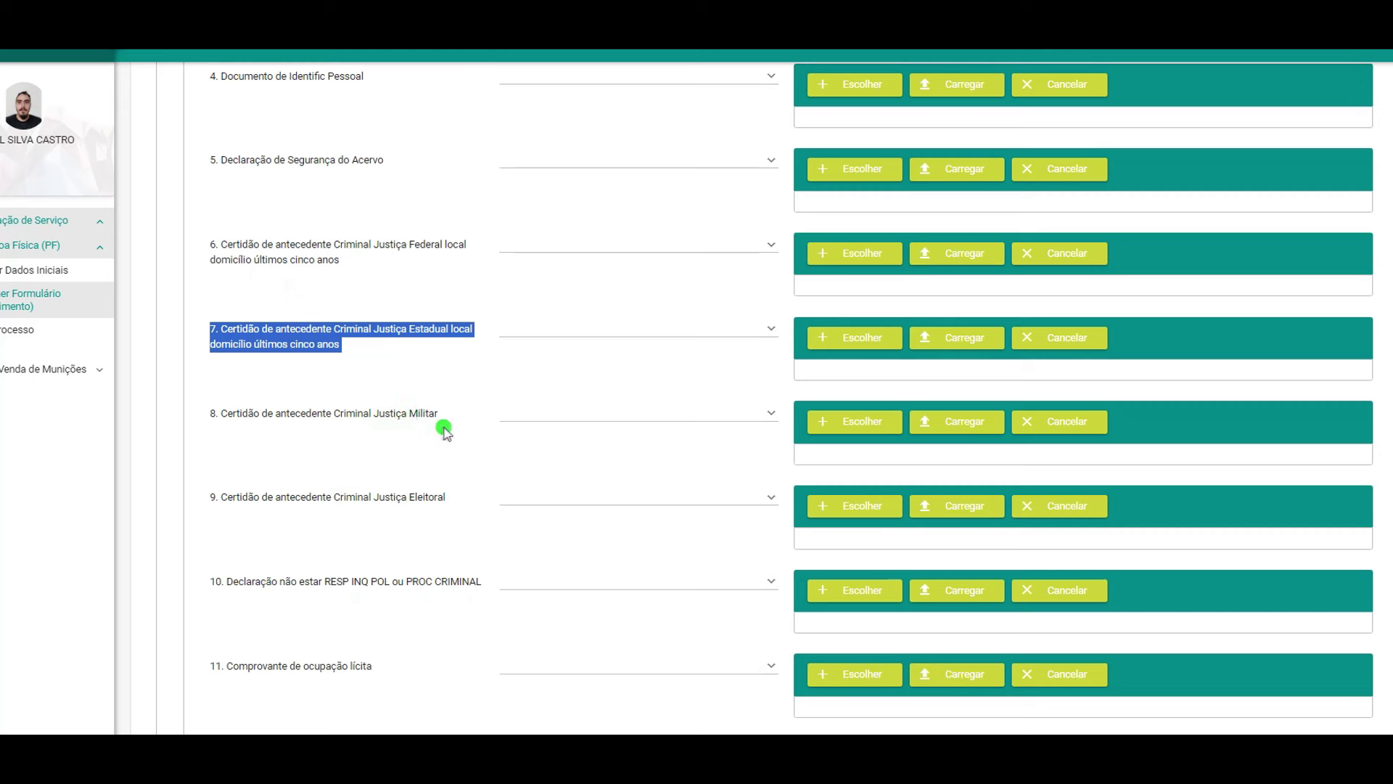
{"action": "left_click_drag", "start_coordinate": [446, 498], "coordinate": [376, 496]}
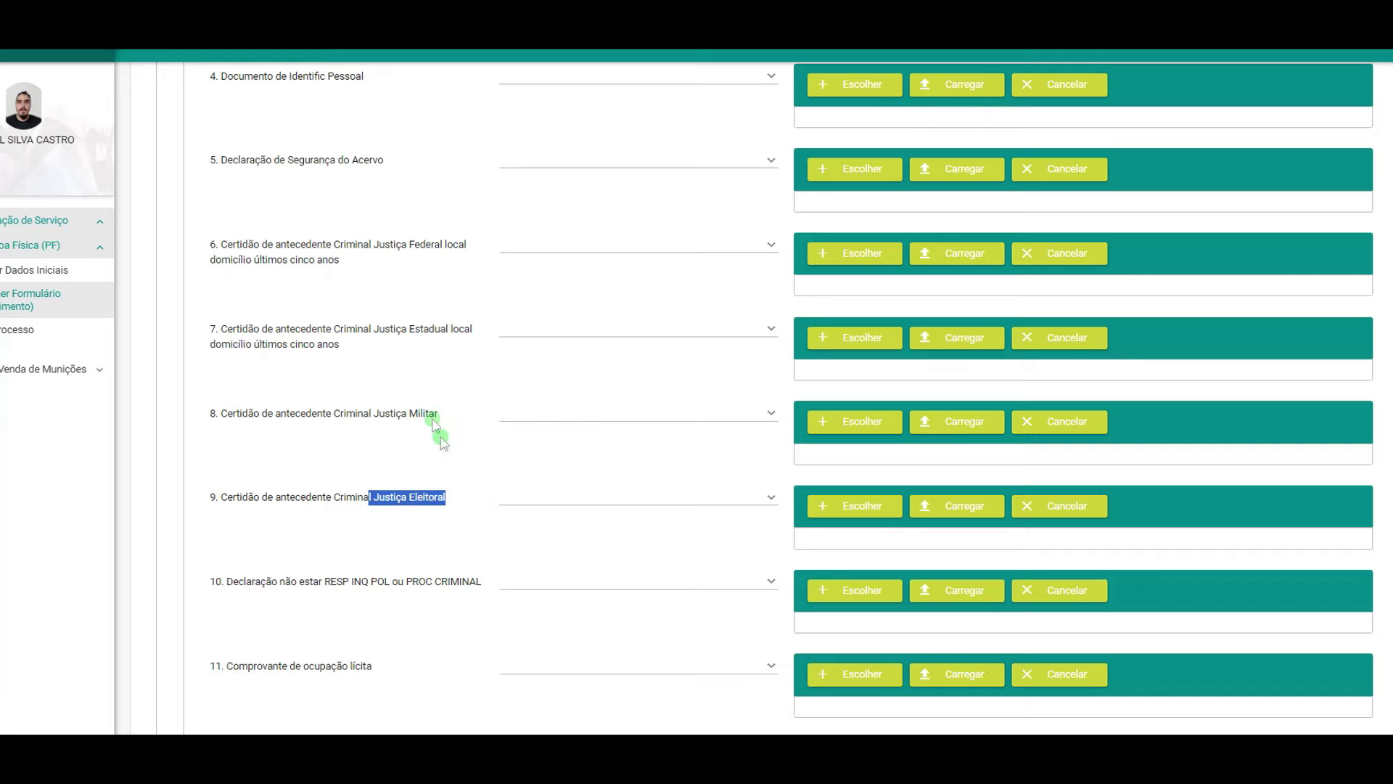
{"action": "scroll", "coordinate": [417, 461], "scroll_direction": "down", "scroll_amount": 2}
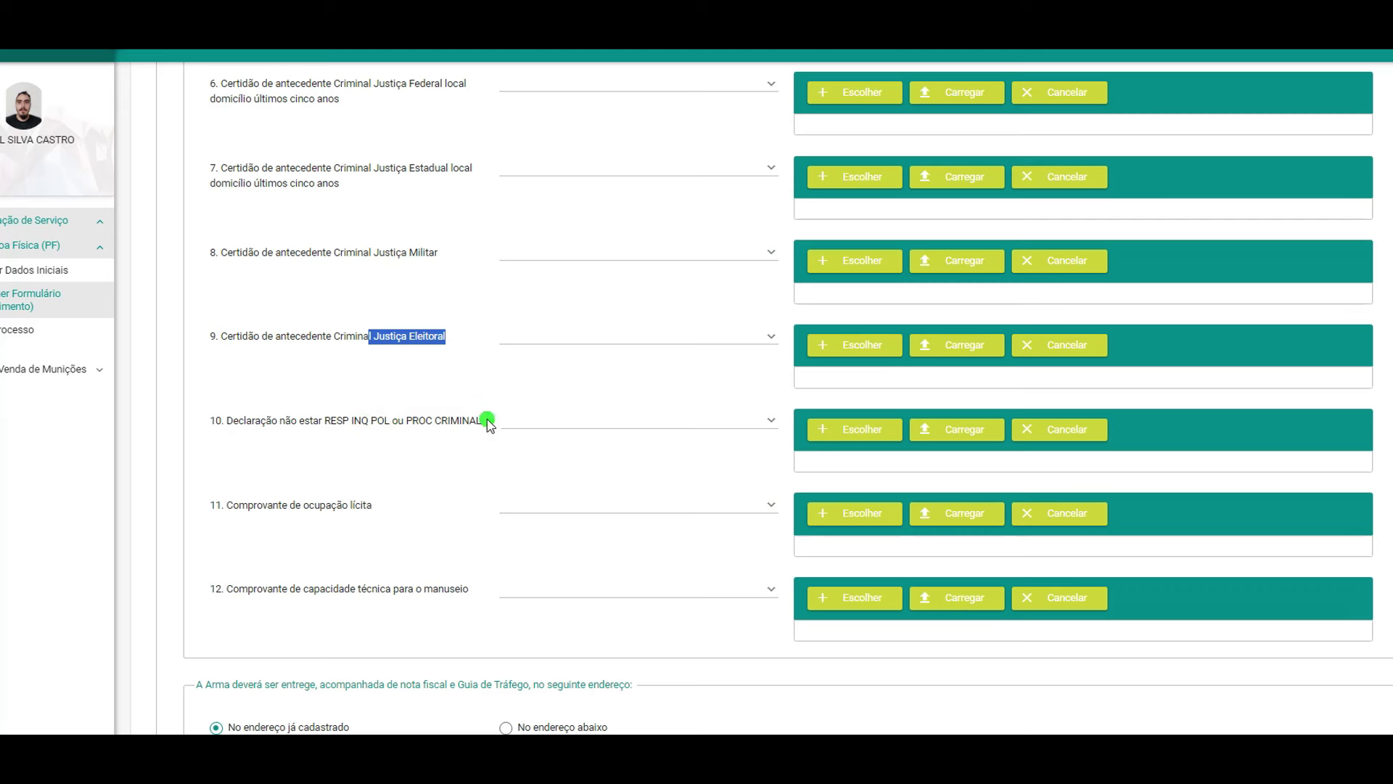
Highlight item 10, then examine the Declaração de Idoneidade template in Word, highlighting its residence field and checking the signature block.
{"action": "left_click_drag", "start_coordinate": [487, 420], "coordinate": [212, 431]}
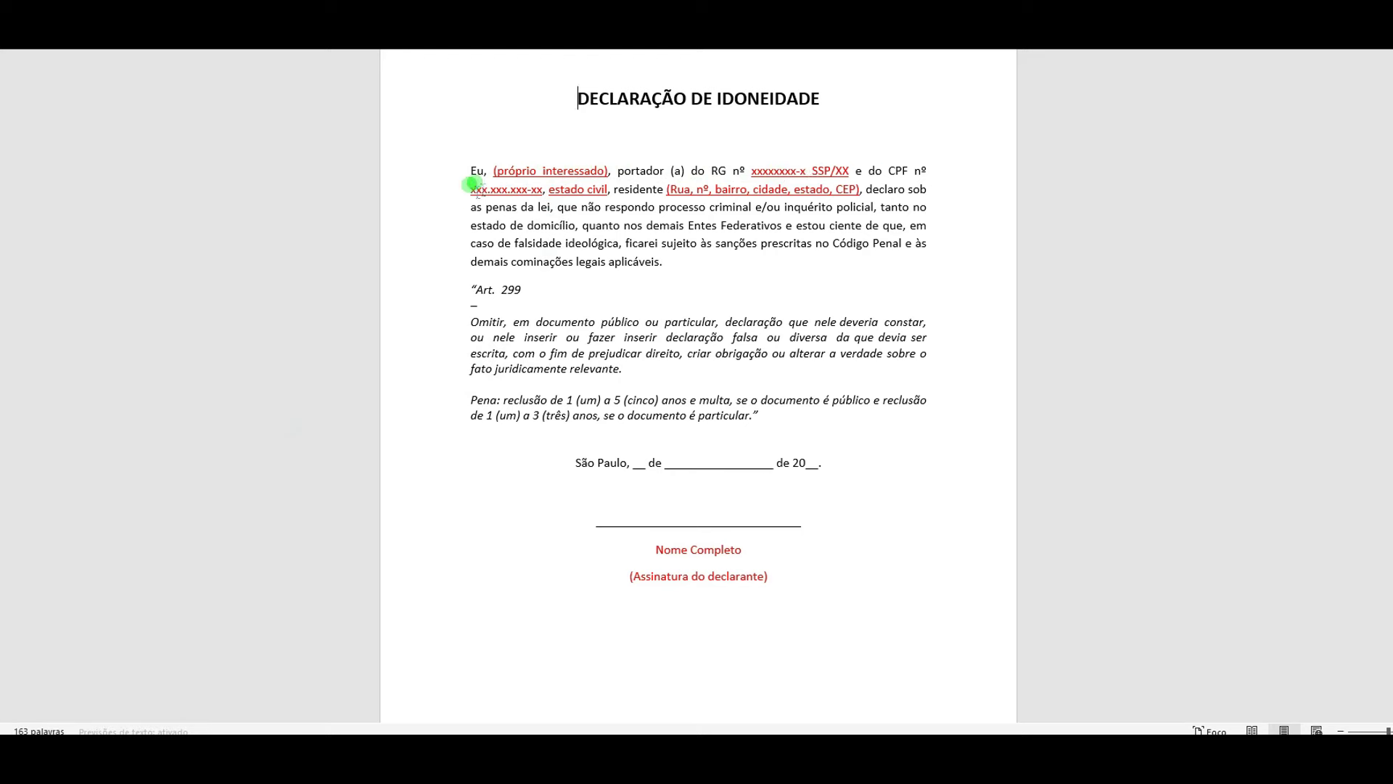
{"action": "left_click_drag", "start_coordinate": [660, 189], "coordinate": [865, 190]}
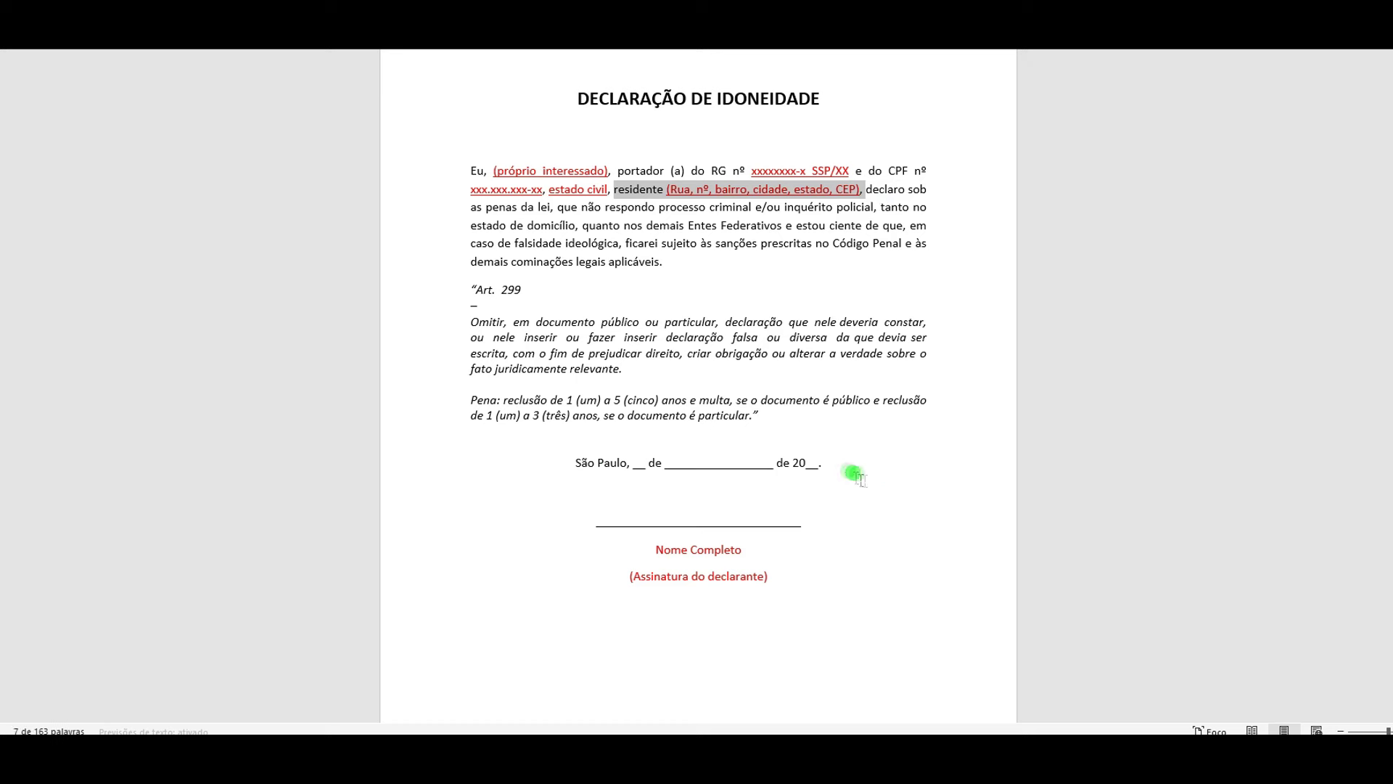
{"action": "scroll", "coordinate": [692, 525], "scroll_direction": "down", "scroll_amount": 1}
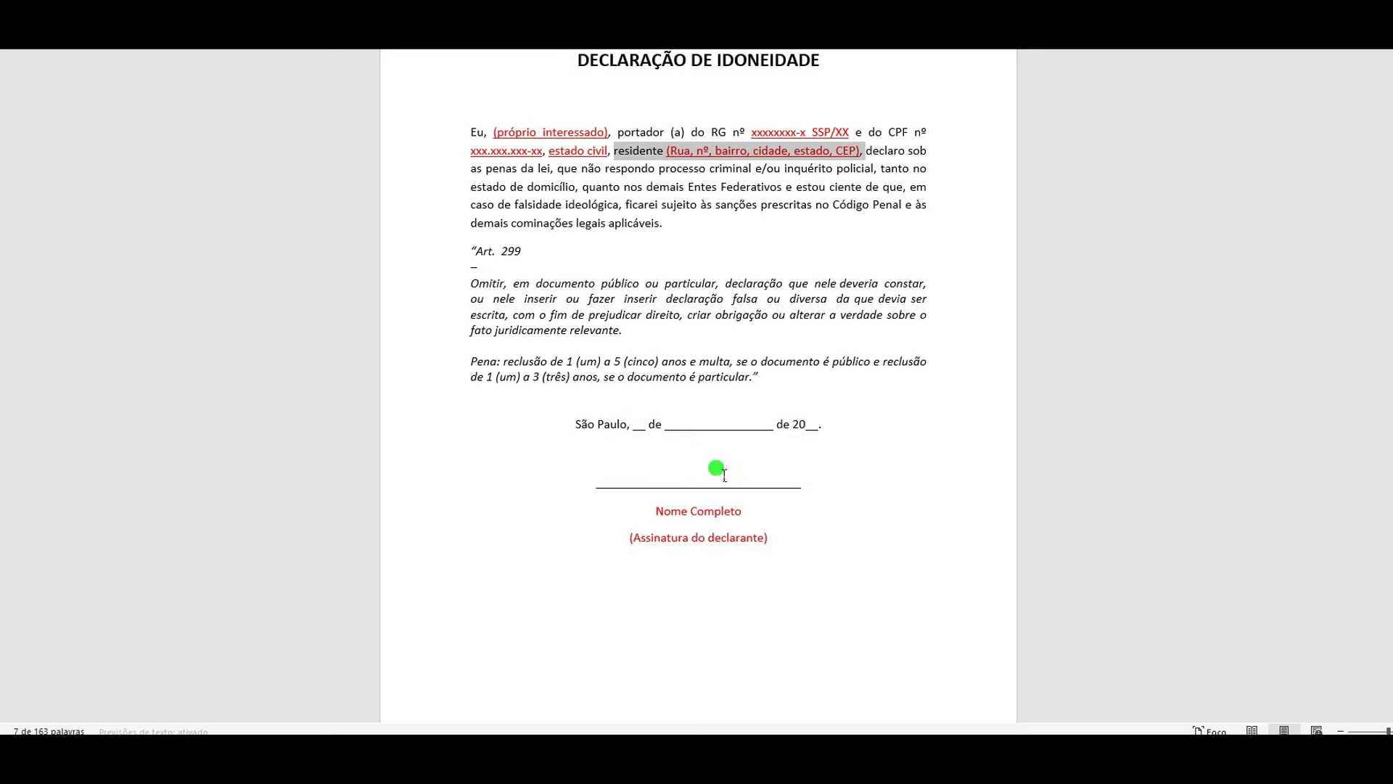
{"action": "left_click", "coordinate": [747, 515]}
{"action": "left_click", "coordinate": [781, 541]}
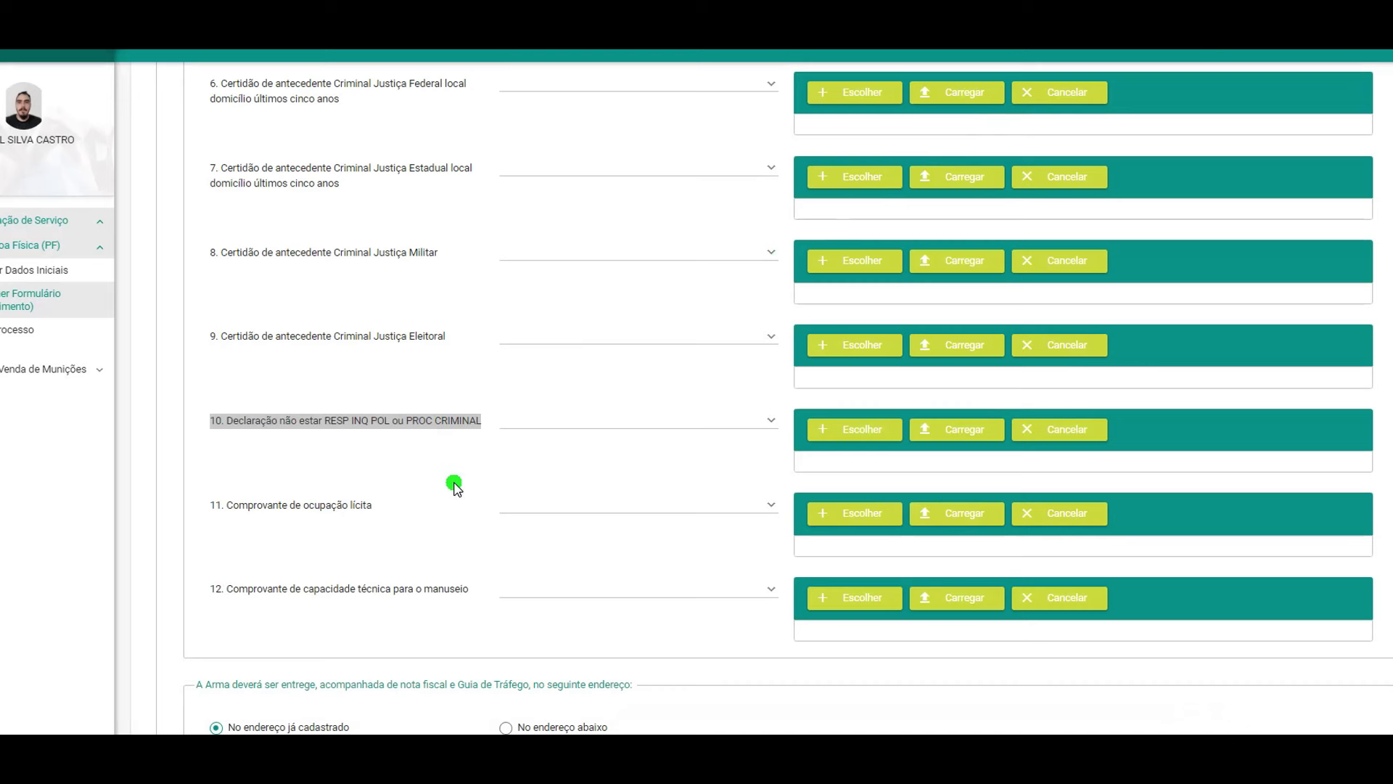
Return to the SisGCorp form and go through the accepted document types for item 11, Comprovante de ocupação lícita, leaving it unselected.
{"action": "left_click", "coordinate": [562, 512]}
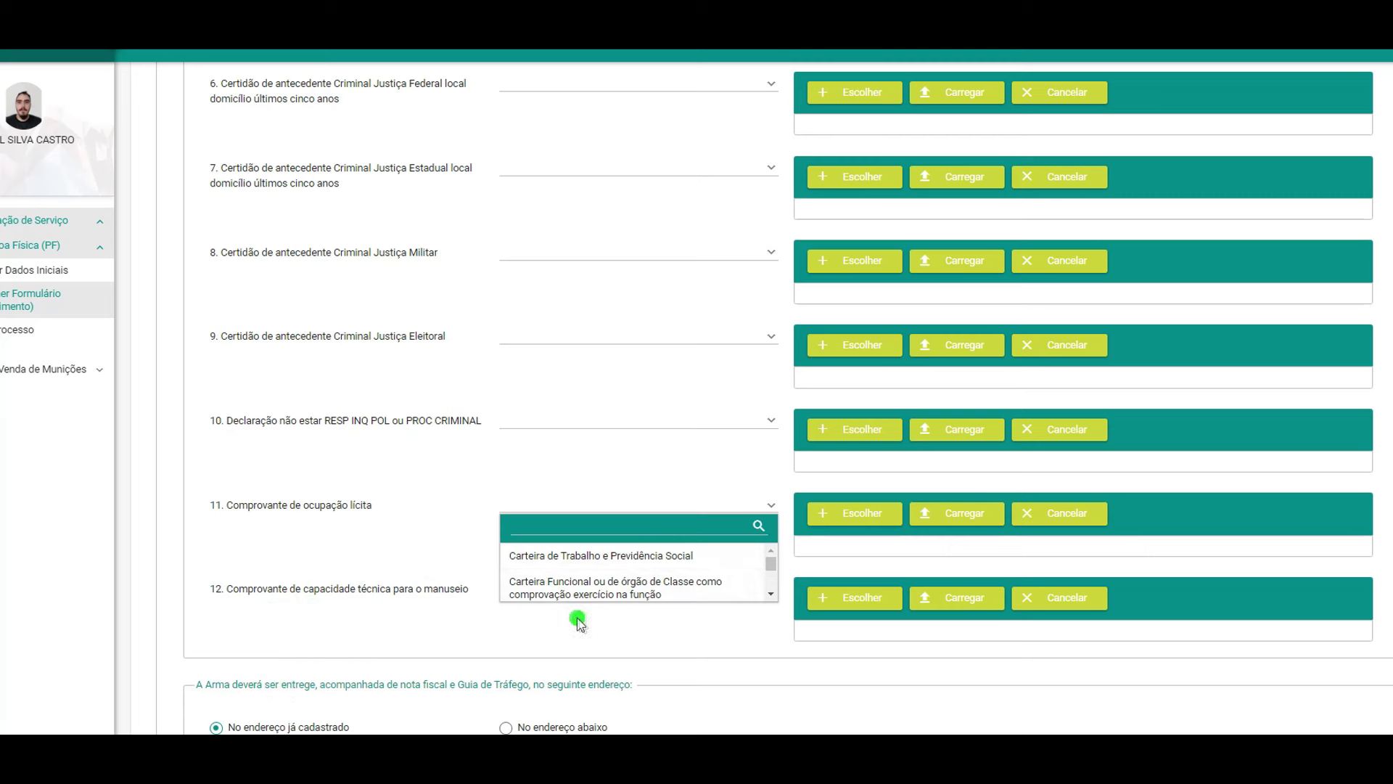
{"action": "scroll", "coordinate": [625, 584], "scroll_direction": "down", "scroll_amount": 2}
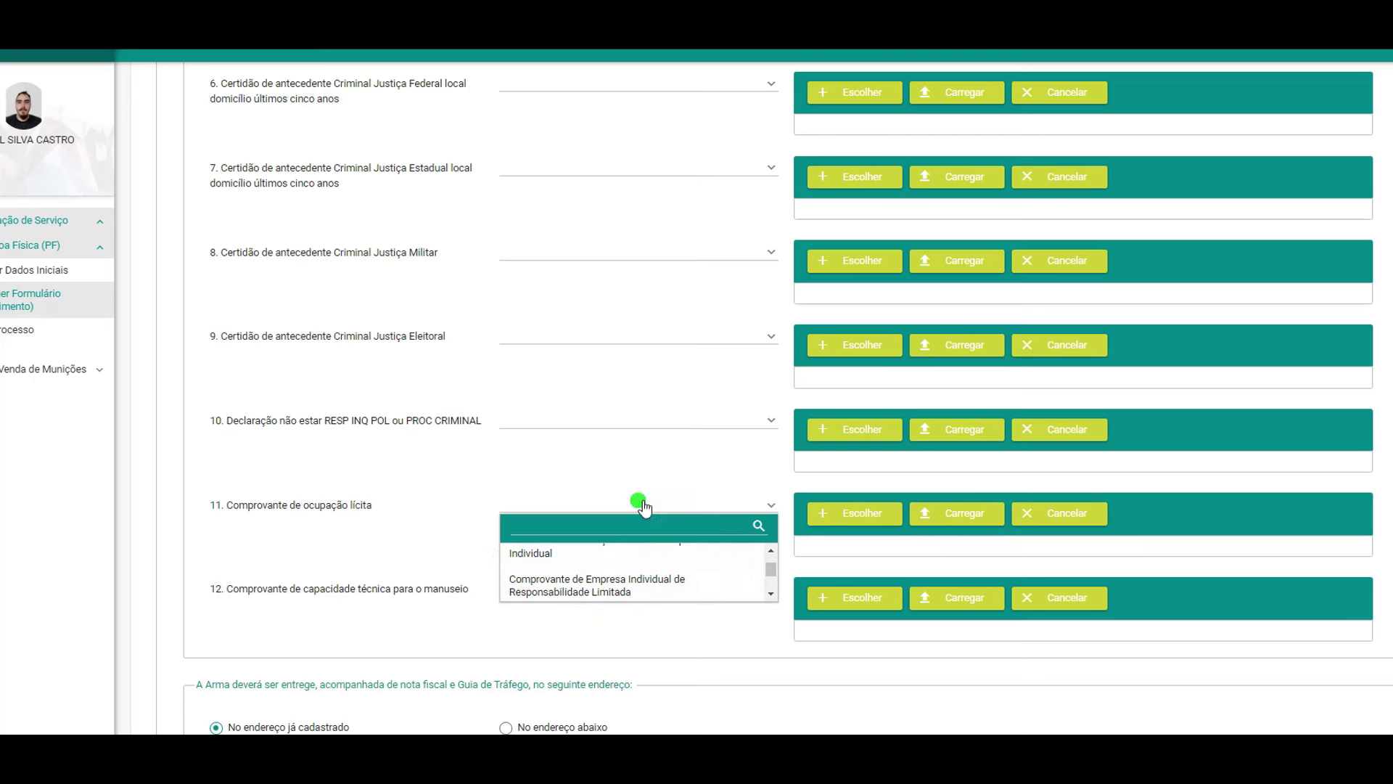
{"action": "scroll", "coordinate": [566, 566], "scroll_direction": "up", "scroll_amount": 2}
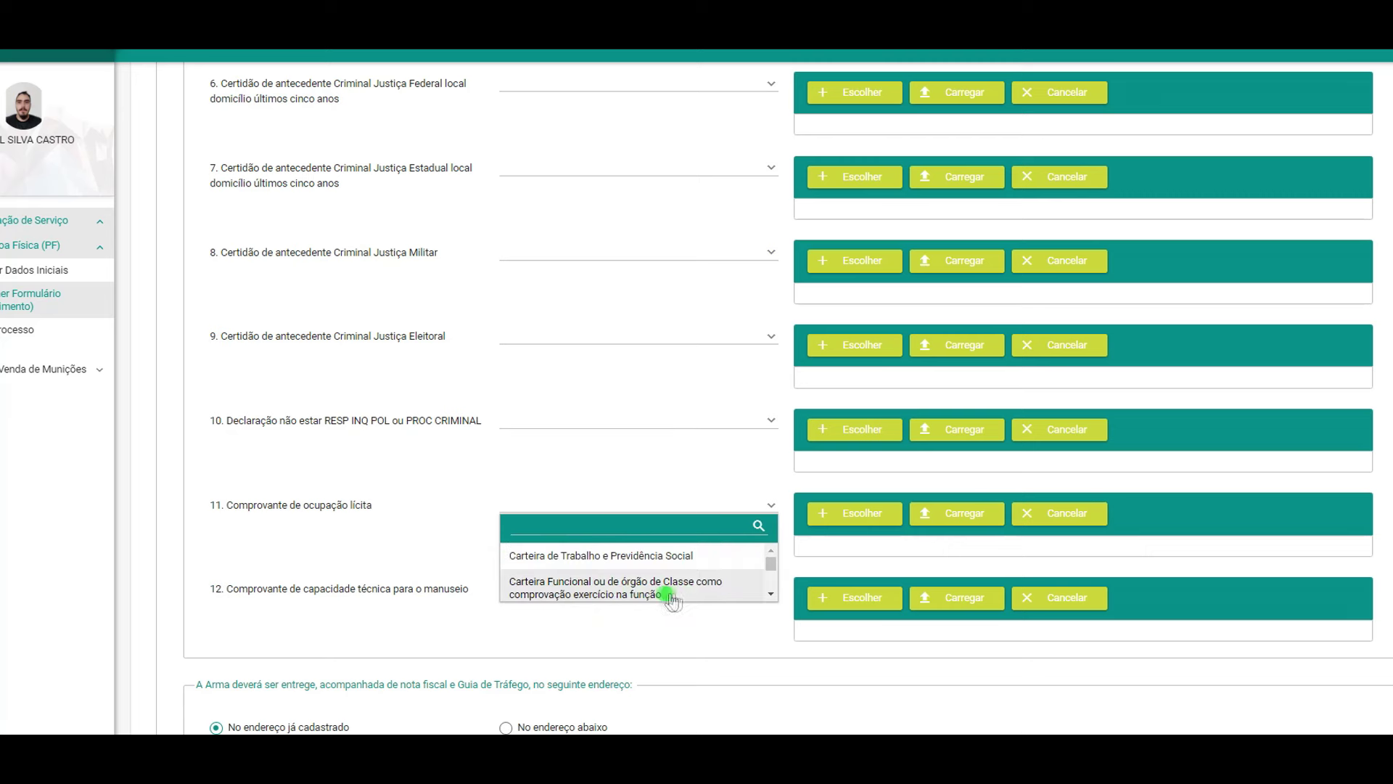
{"action": "left_click", "coordinate": [769, 595]}
{"action": "left_click", "coordinate": [770, 595]}
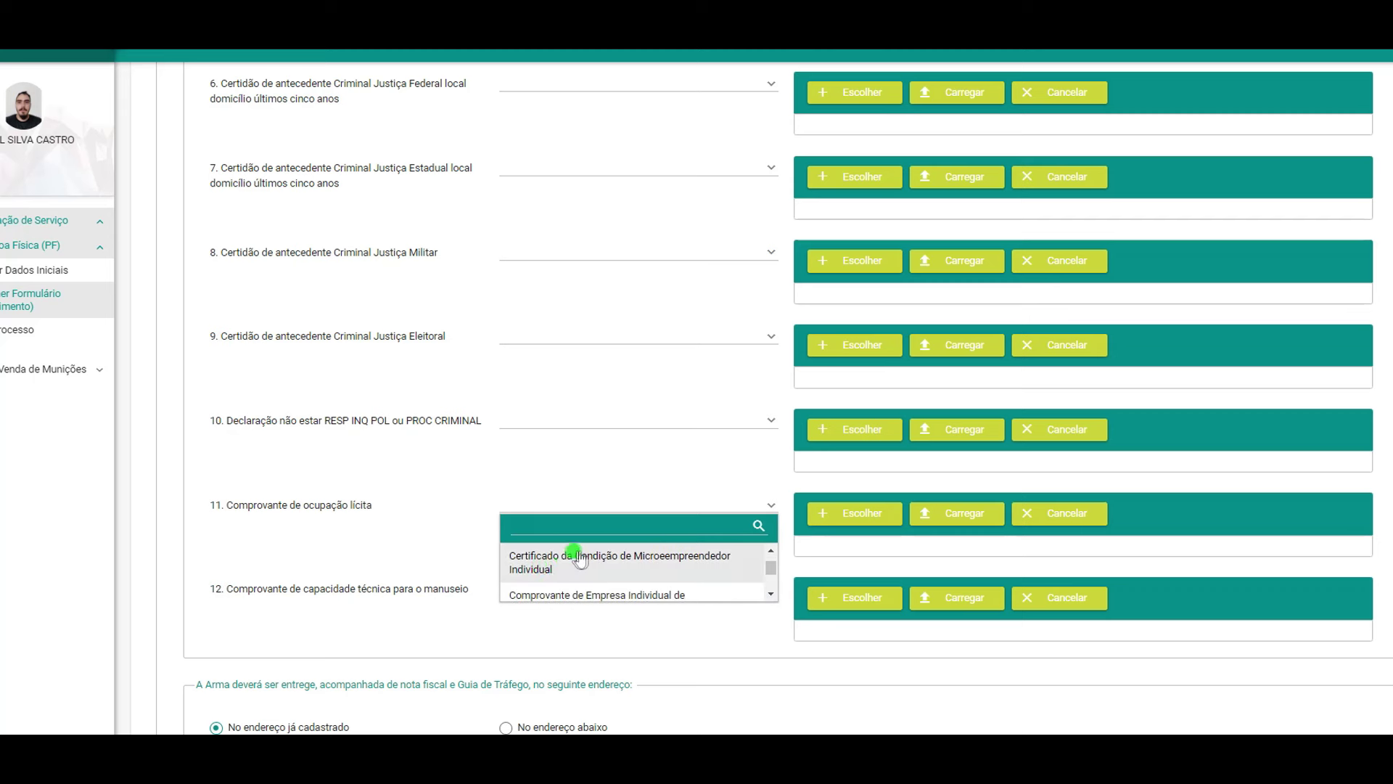
{"action": "left_click", "coordinate": [771, 593]}
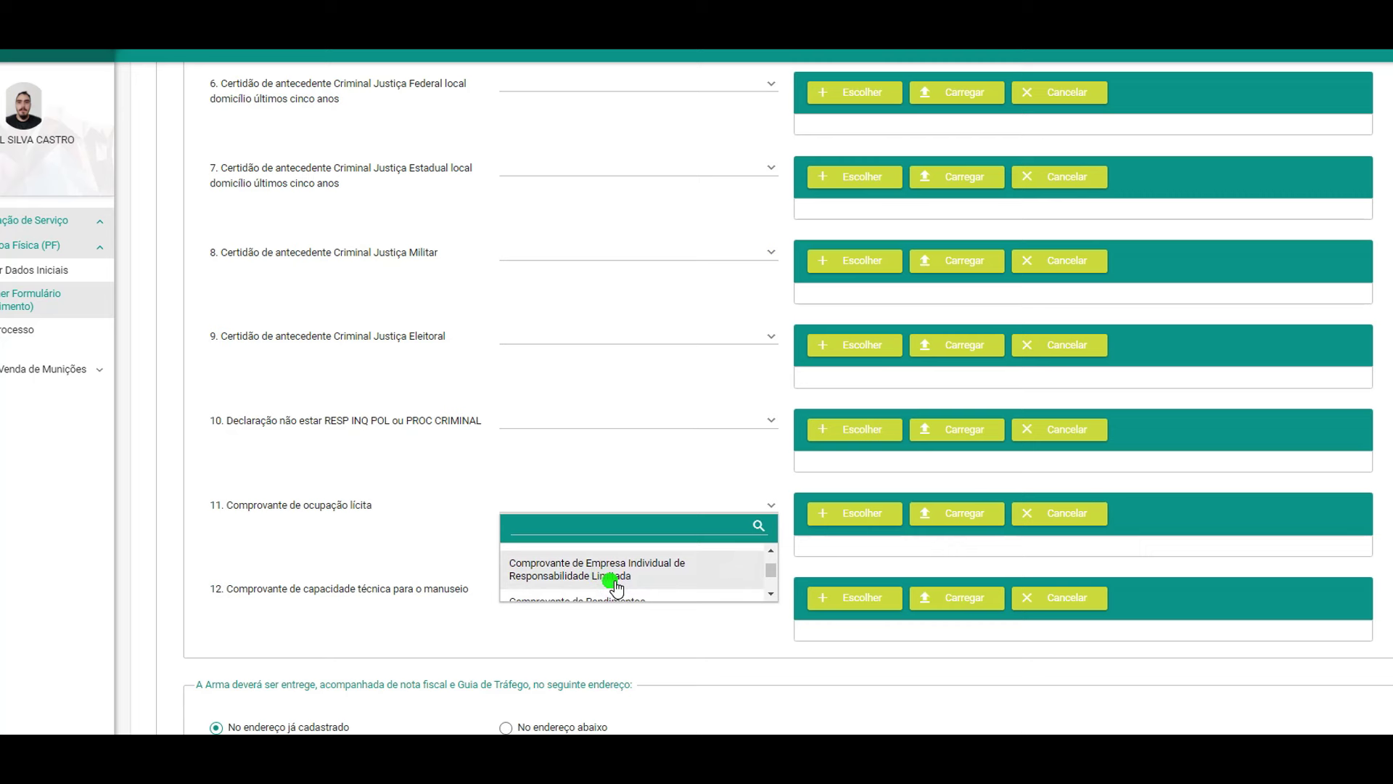
{"action": "left_click", "coordinate": [771, 594]}
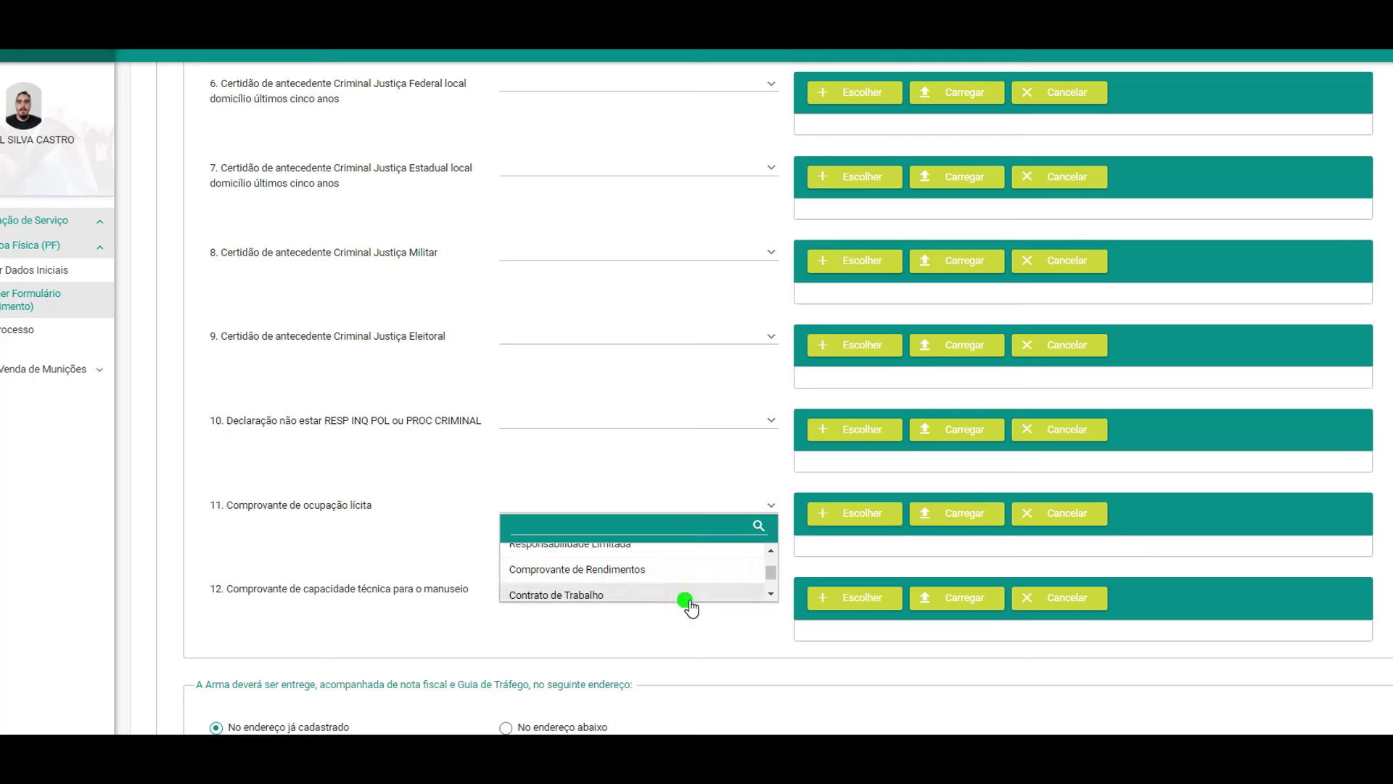
{"action": "left_click", "coordinate": [770, 593]}
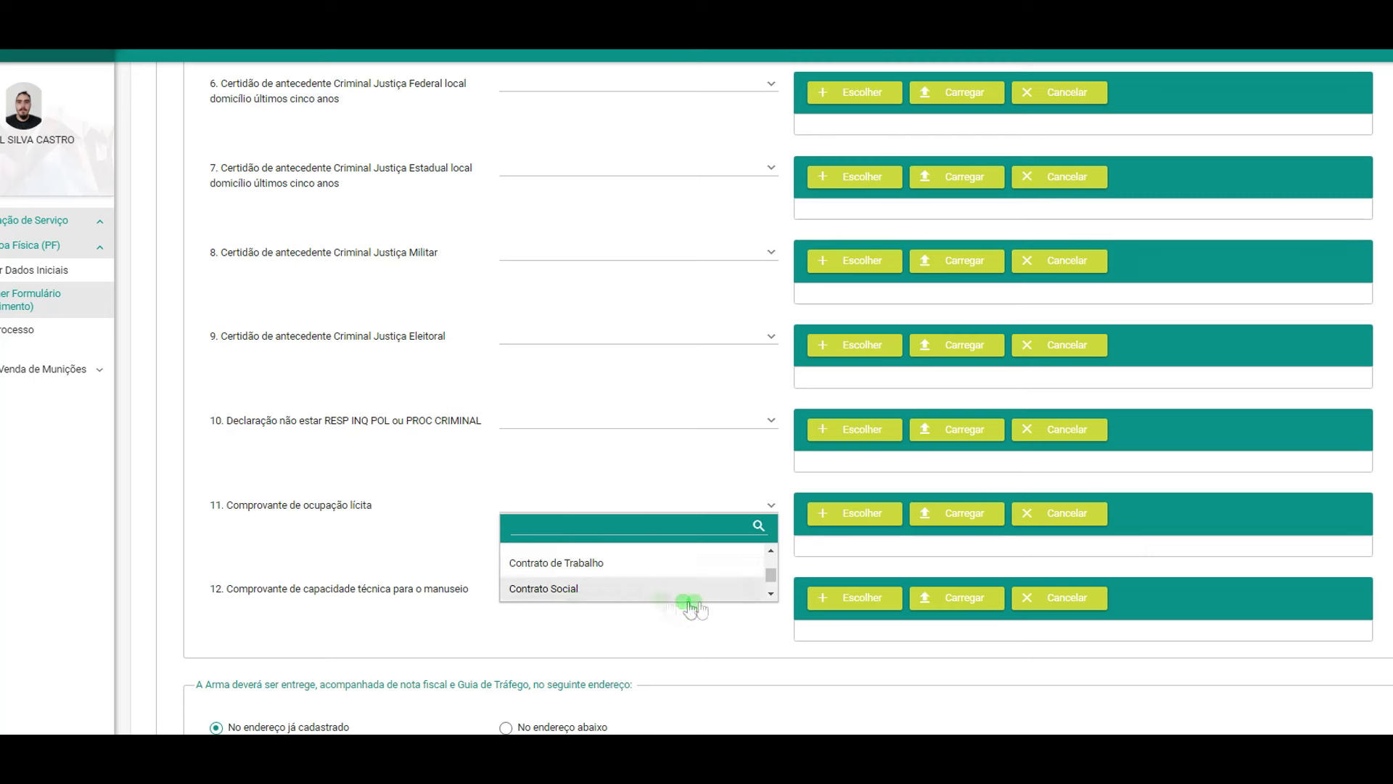
{"action": "left_click", "coordinate": [770, 595]}
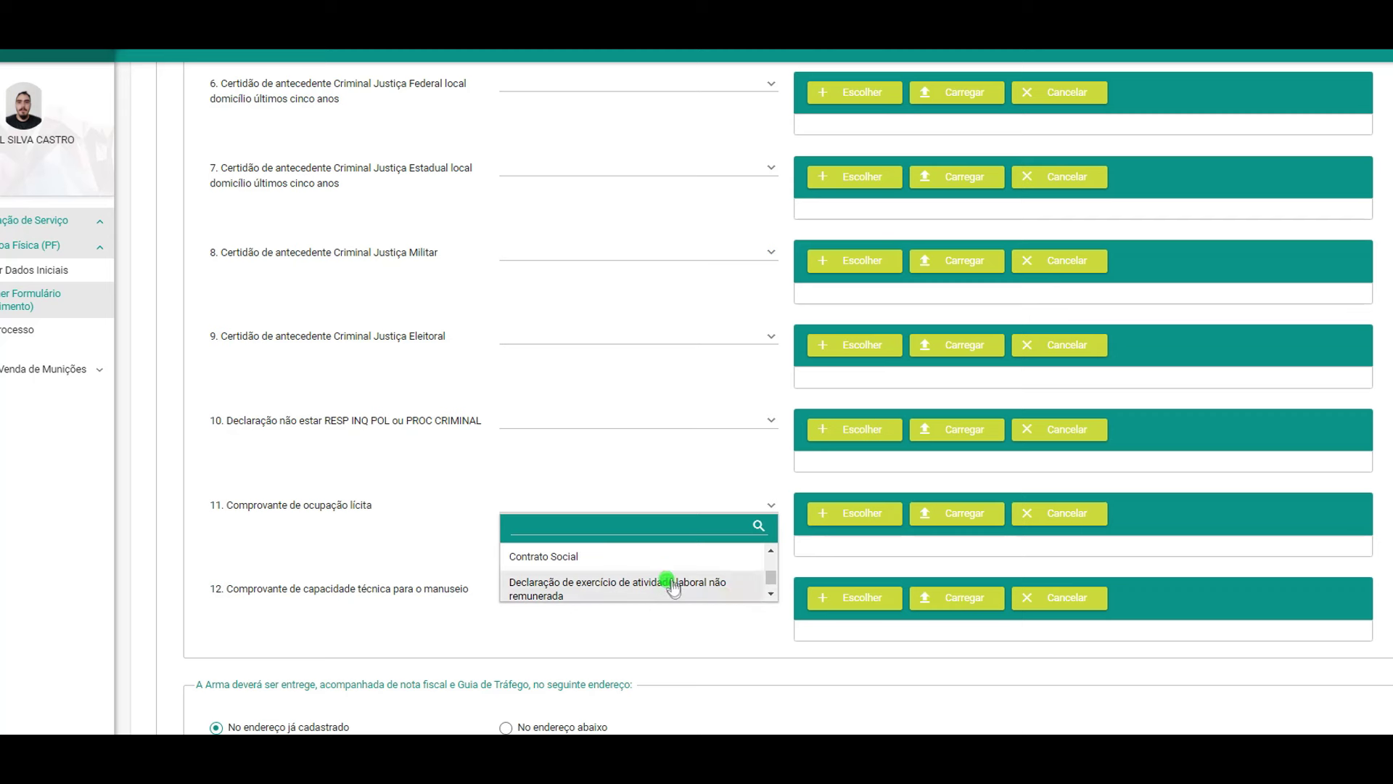
{"action": "scroll", "coordinate": [771, 596], "scroll_direction": "down", "scroll_amount": 1}
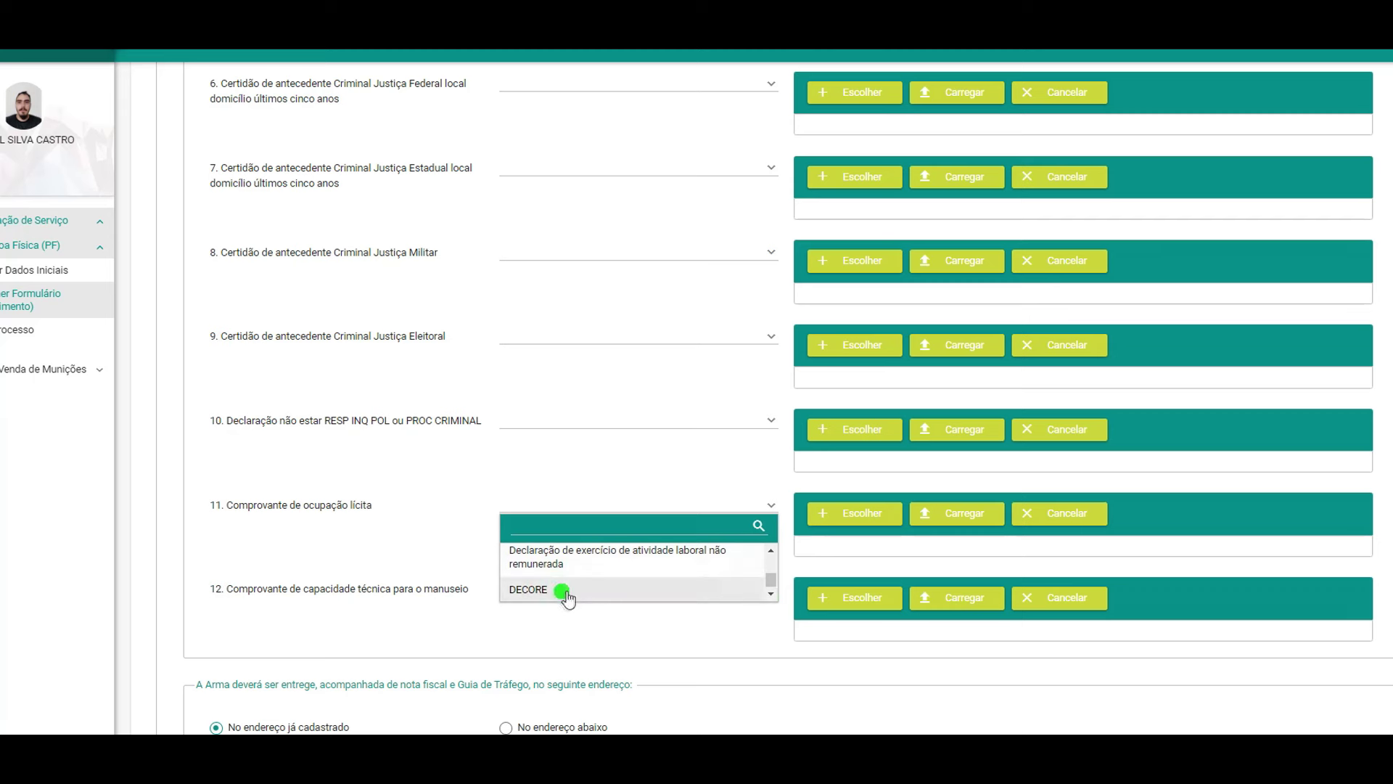
{"action": "left_click", "coordinate": [513, 499]}
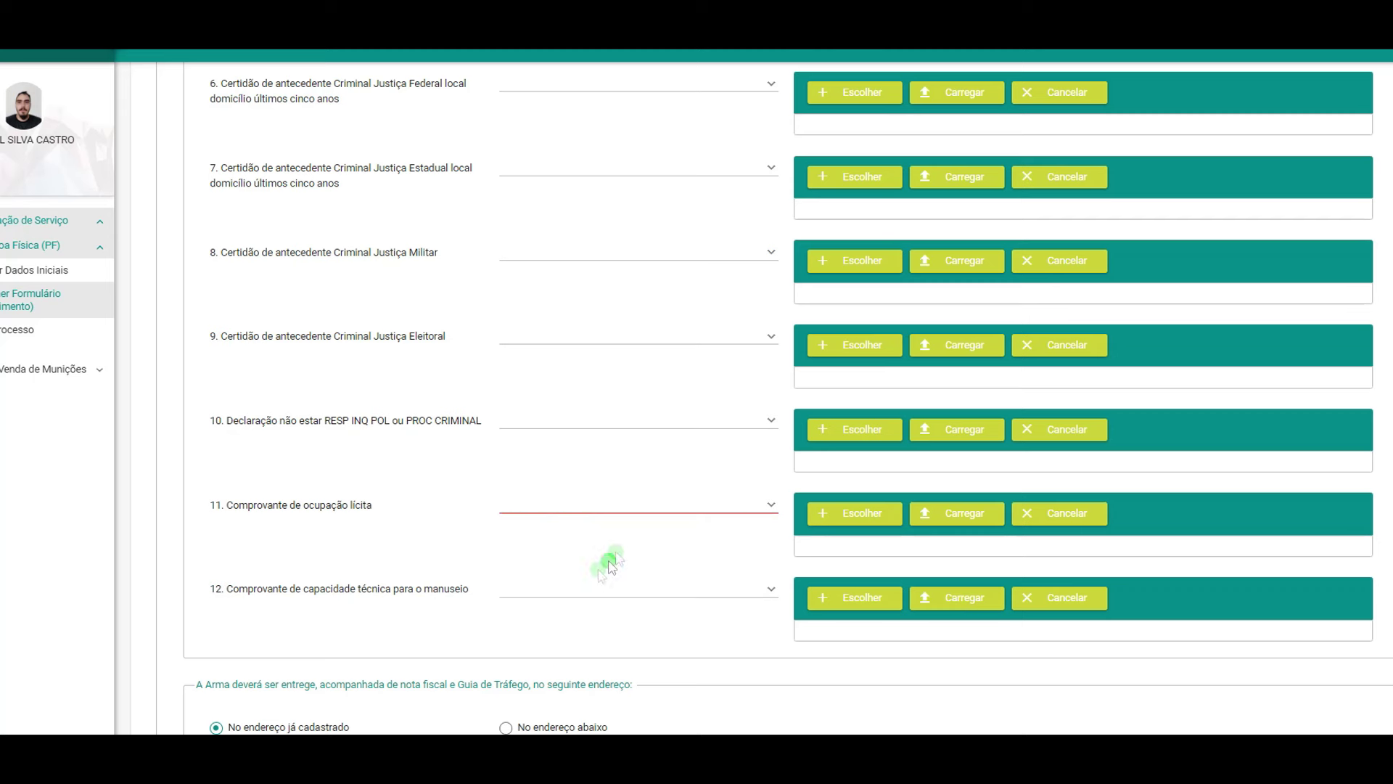
Check item 12, the technical capacity proof, review the document list, and set the firearm delivery option to No endereço abaixo.
{"action": "left_click", "coordinate": [524, 589]}
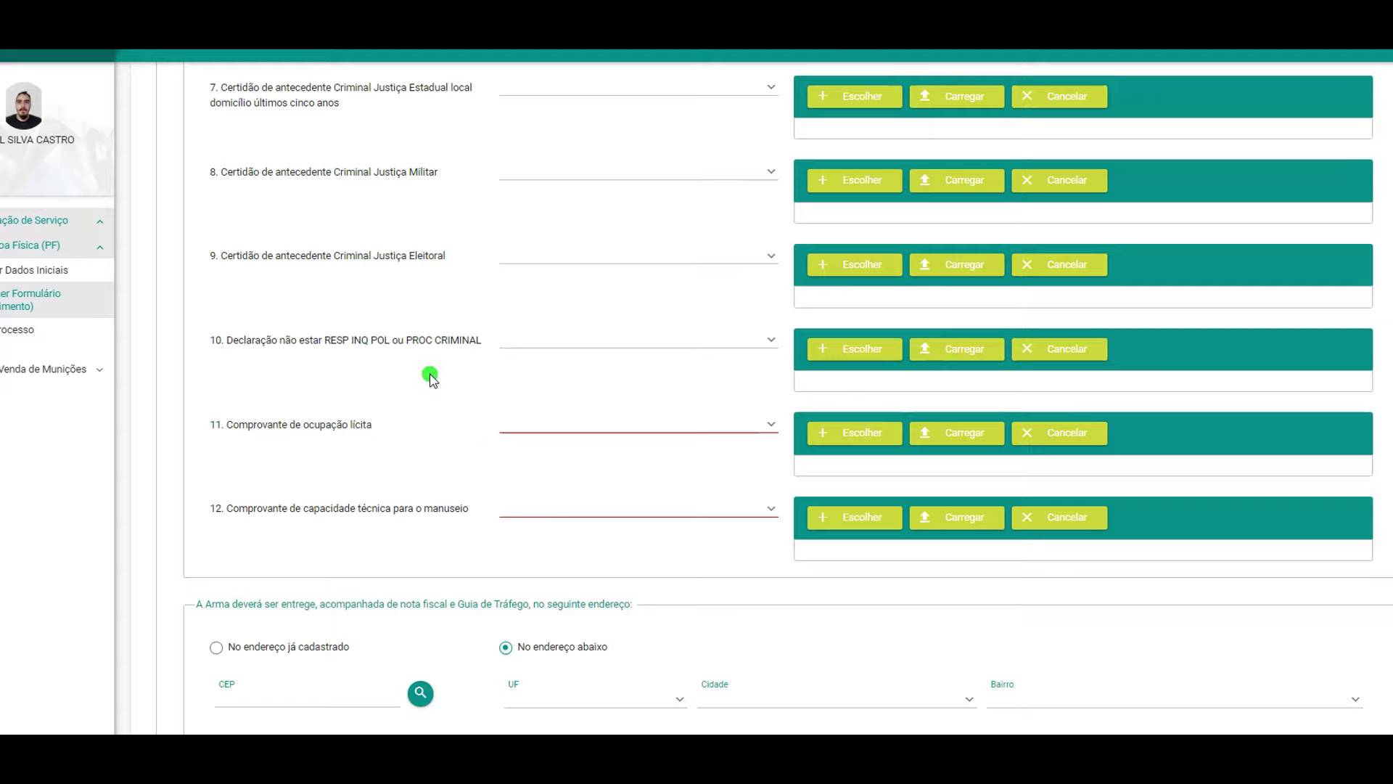
{"action": "scroll", "coordinate": [429, 370], "scroll_direction": "up", "scroll_amount": 6}
{"action": "scroll", "coordinate": [429, 363], "scroll_direction": "up", "scroll_amount": 4}
{"action": "scroll", "coordinate": [421, 359], "scroll_direction": "down", "scroll_amount": 11}
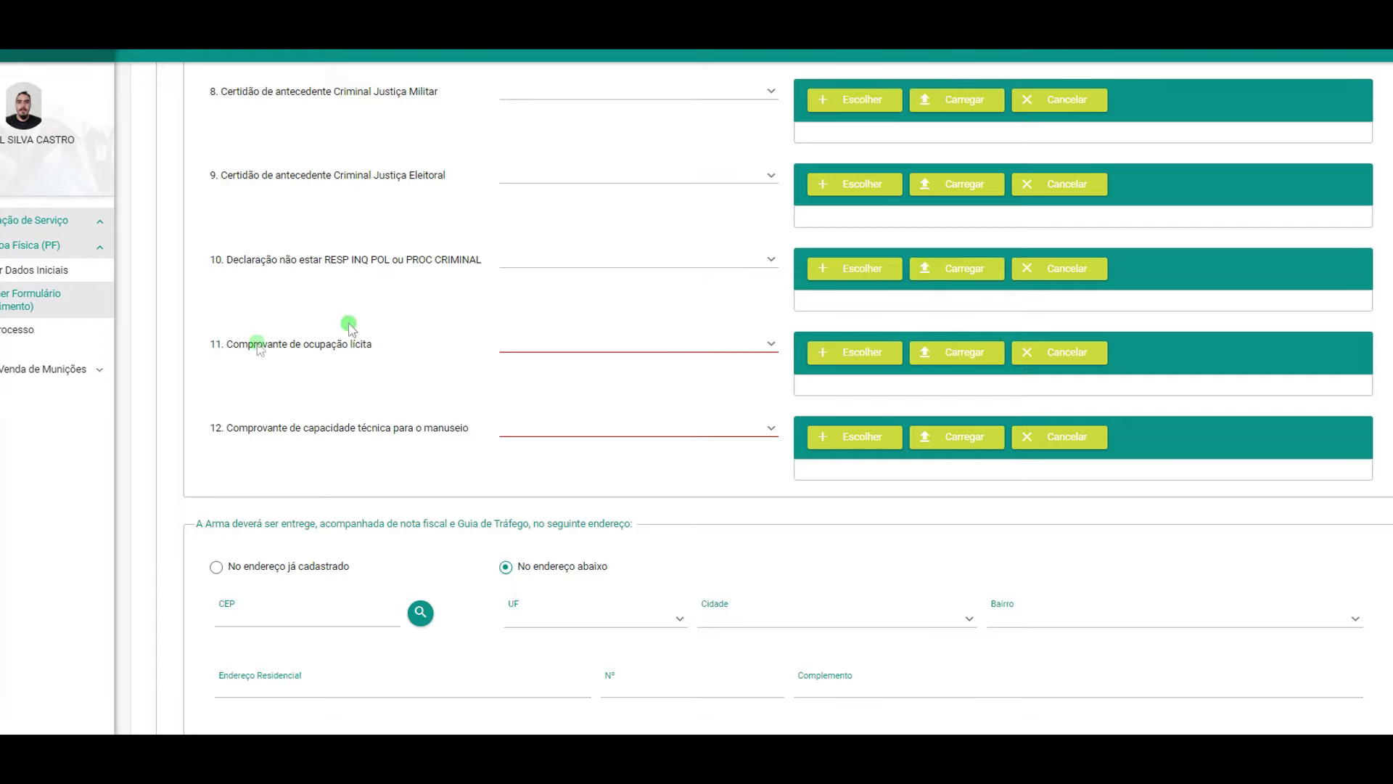
{"action": "scroll", "coordinate": [290, 471], "scroll_direction": "down", "scroll_amount": 3}
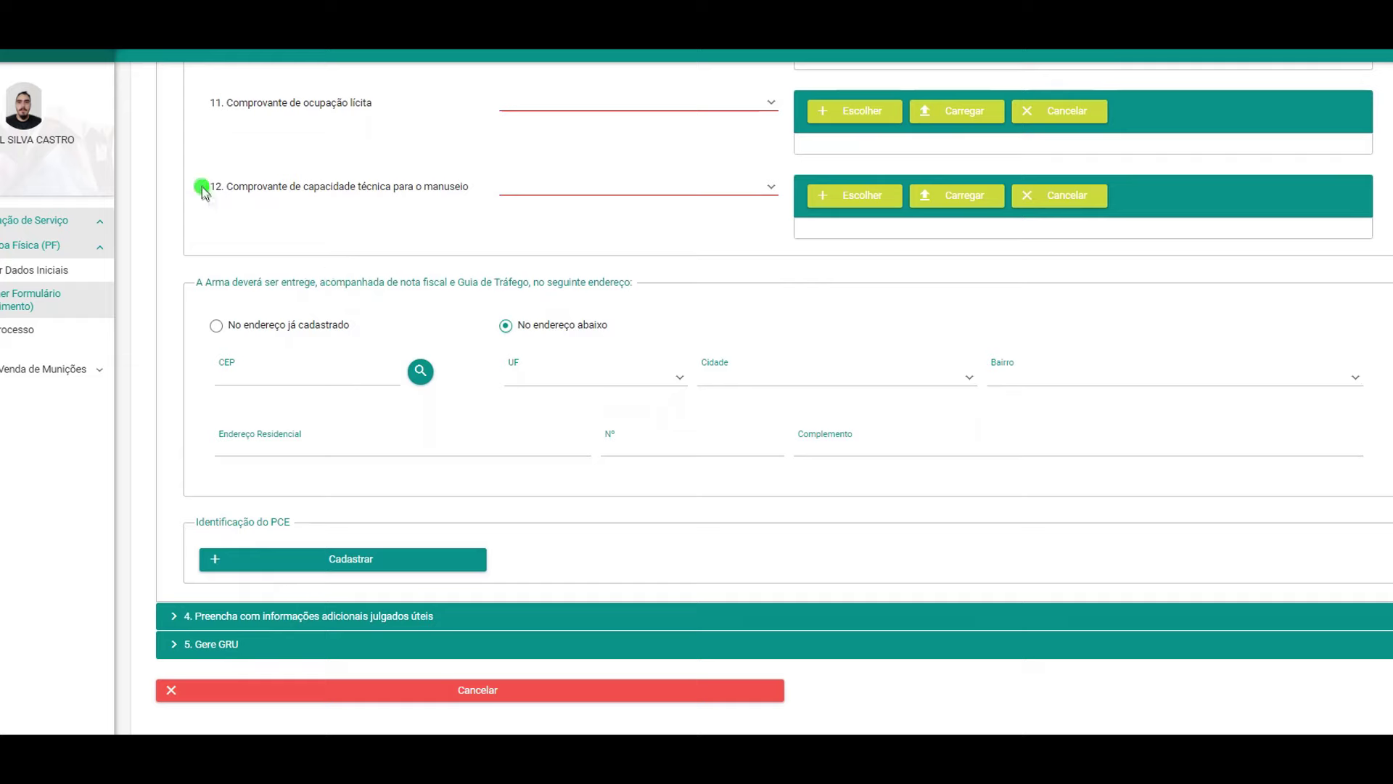
Start a new PCE identification entry with ARMA DE FOGO as both the PCE type and the PCE group.
{"action": "left_click", "coordinate": [357, 572]}
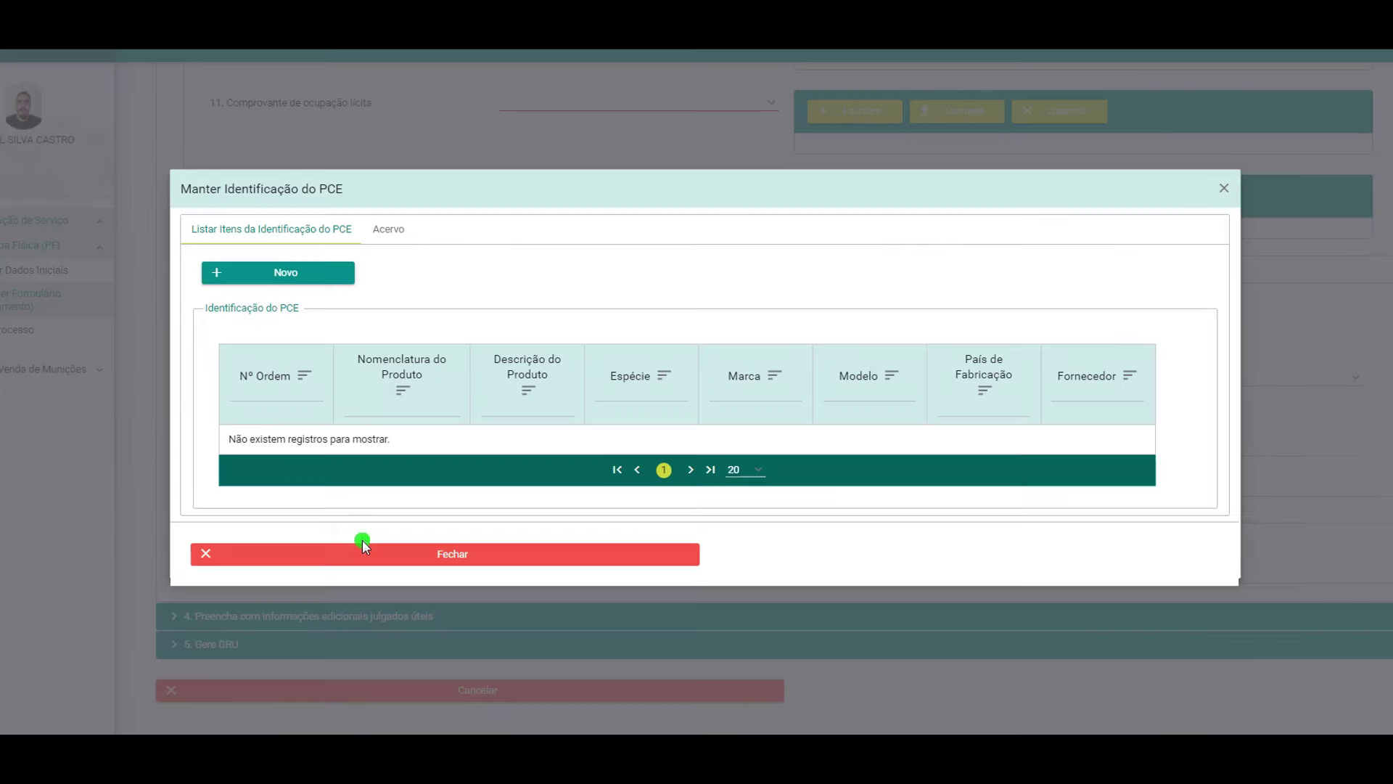
{"action": "left_click", "coordinate": [298, 284]}
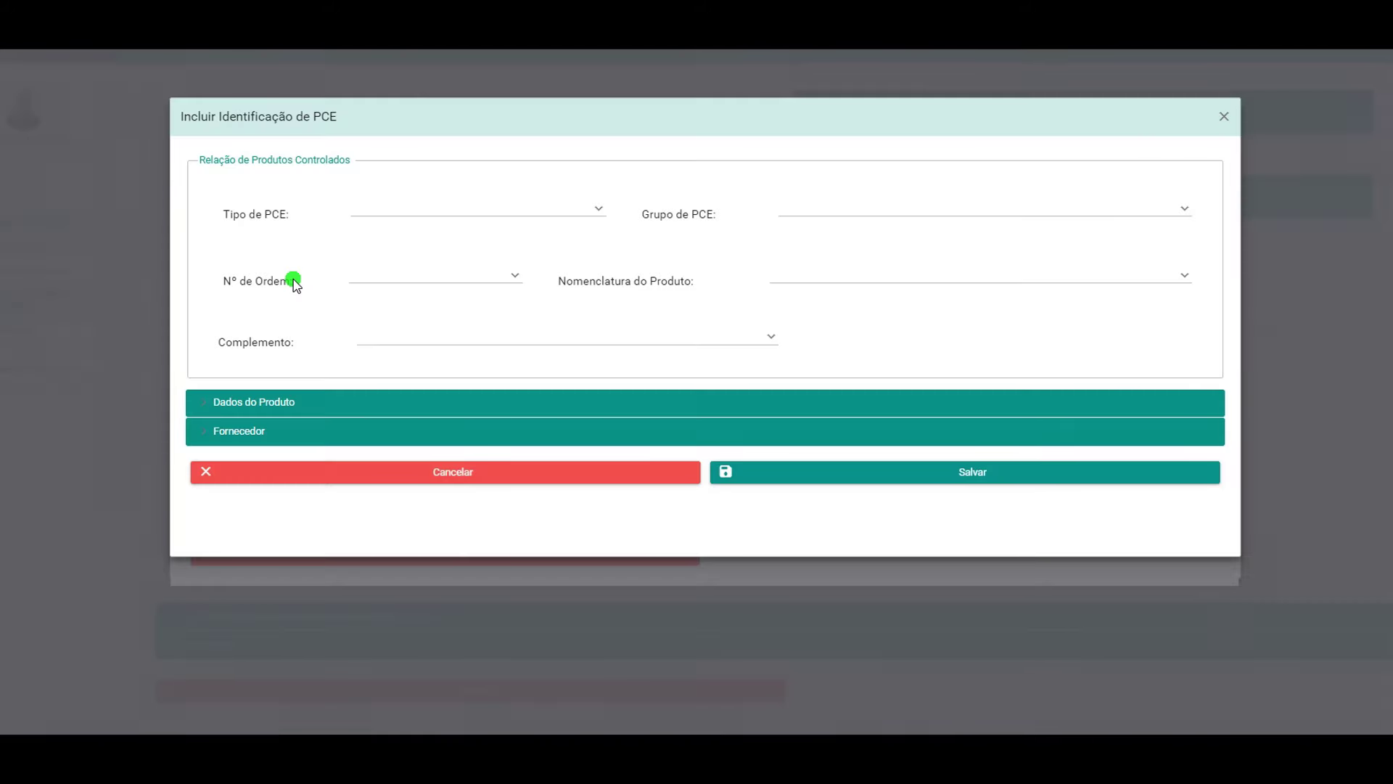
{"action": "left_click", "coordinate": [412, 212]}
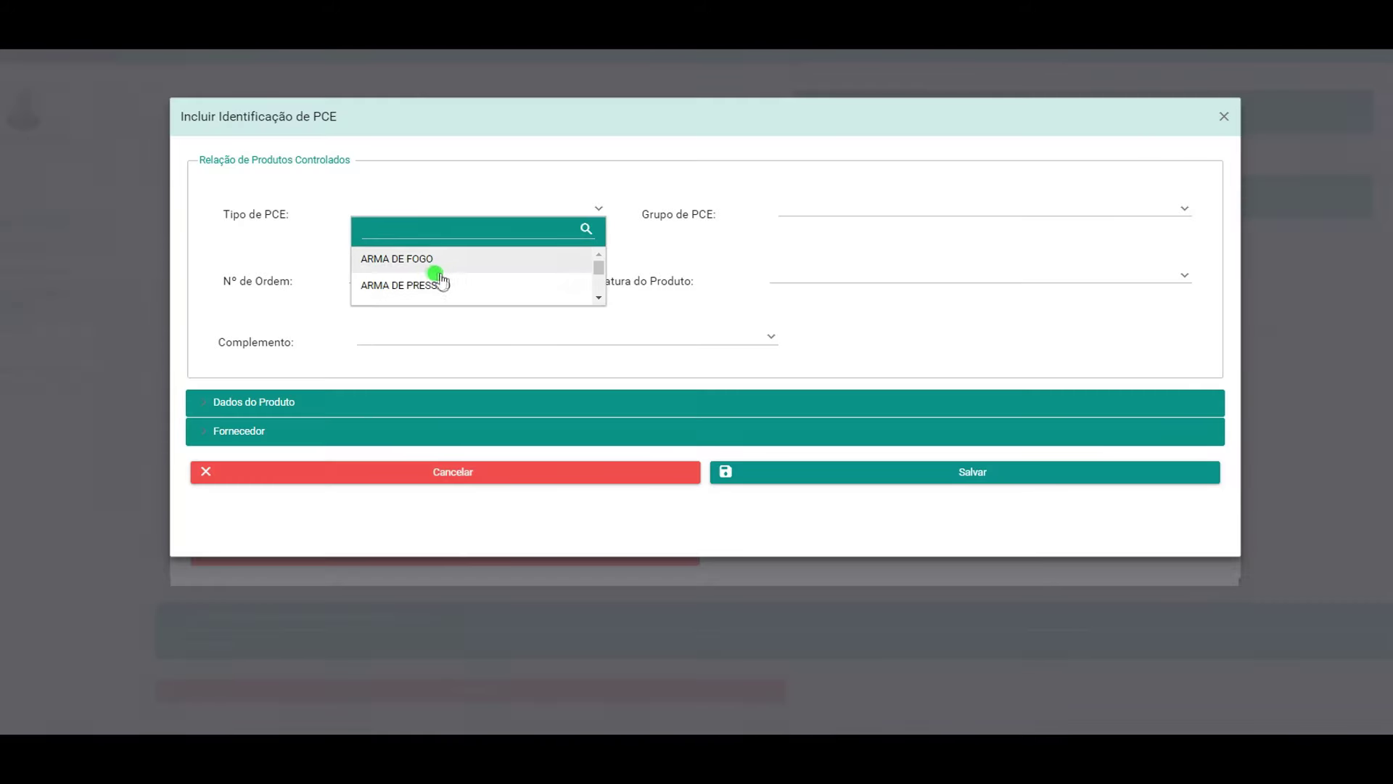
{"action": "left_click", "coordinate": [427, 260]}
{"action": "left_click", "coordinate": [784, 217]}
{"action": "left_click", "coordinate": [845, 286]}
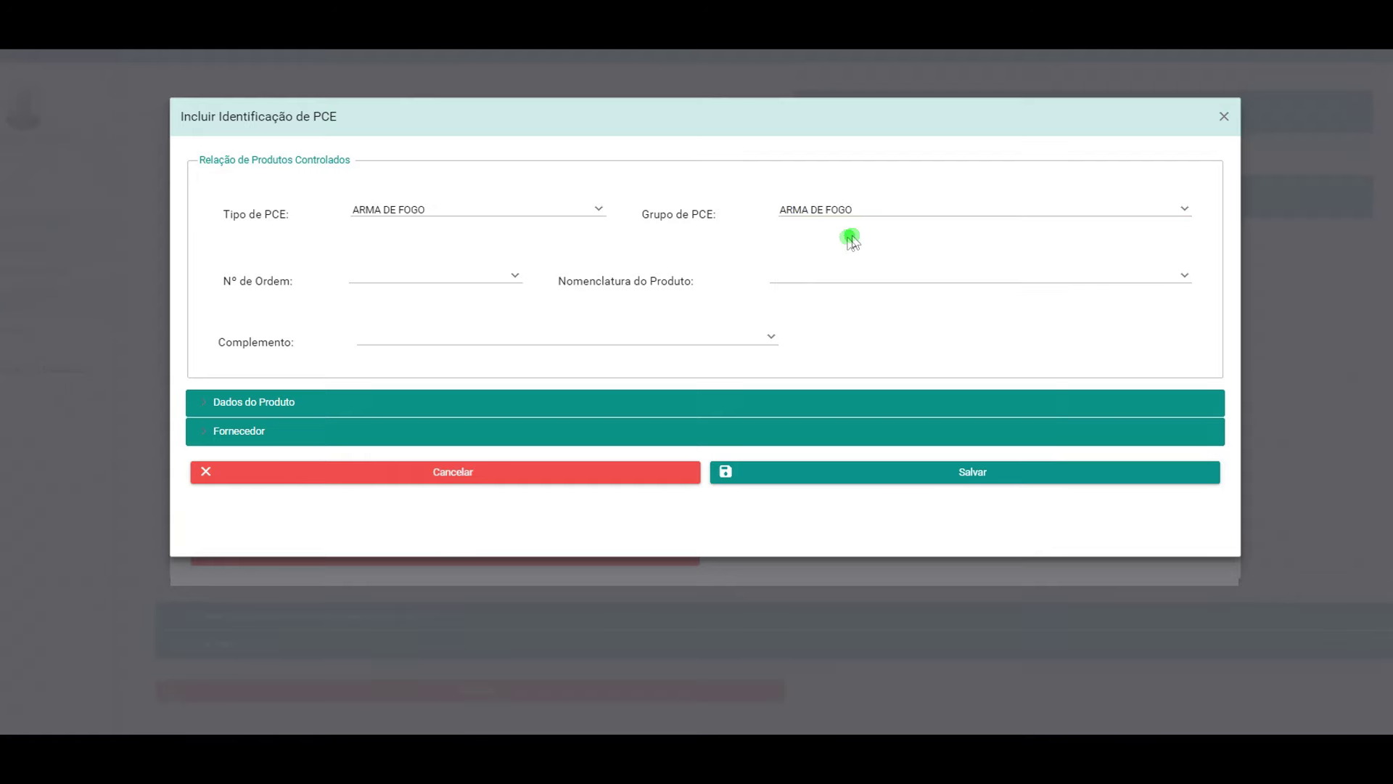
Try Arma de fogo and Arma de fogo automática as the product nomenclature.
{"action": "left_click", "coordinate": [794, 280]}
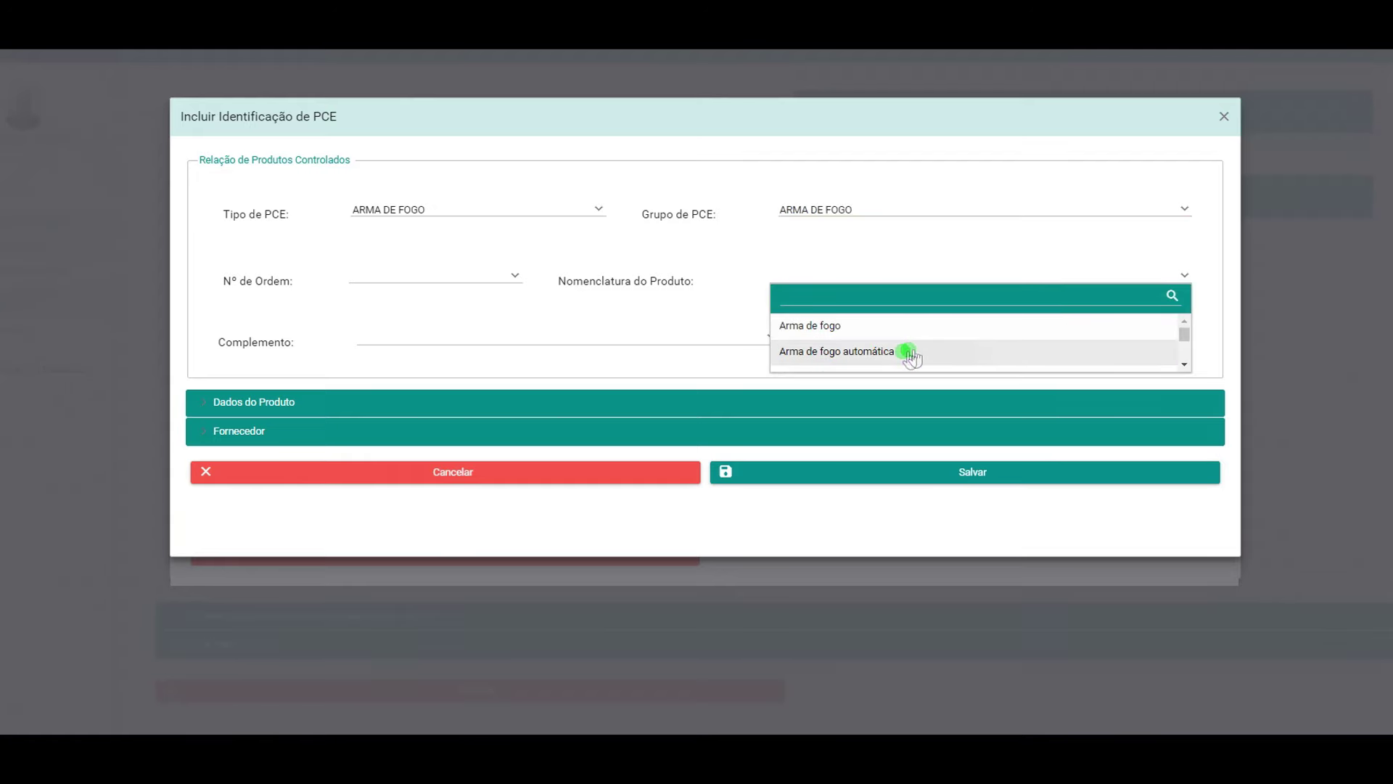
{"action": "left_click", "coordinate": [816, 326]}
{"action": "left_click", "coordinate": [823, 279]}
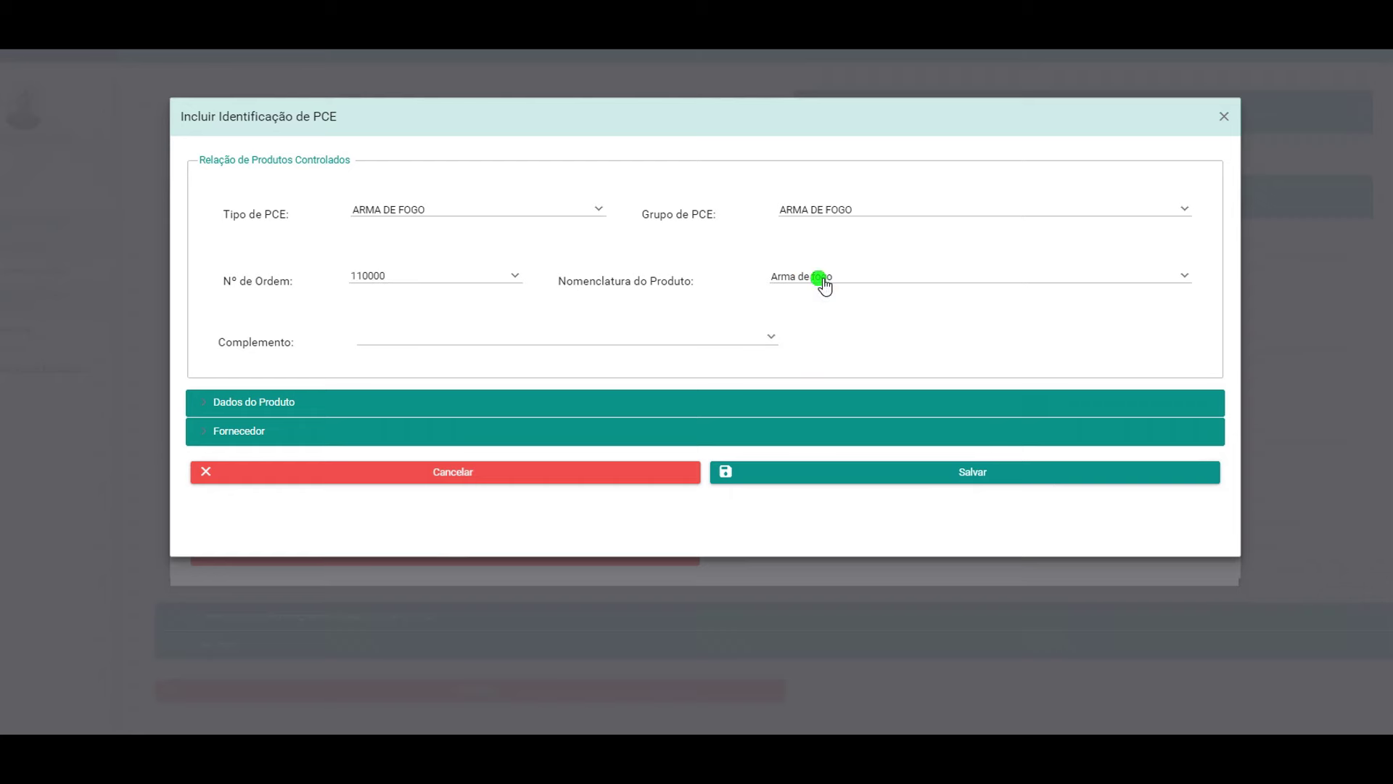
{"action": "left_click", "coordinate": [833, 351]}
Set the product nomenclature to Arma de fogo de repetição de uso restrito after going through the available options.
{"action": "left_click", "coordinate": [833, 280]}
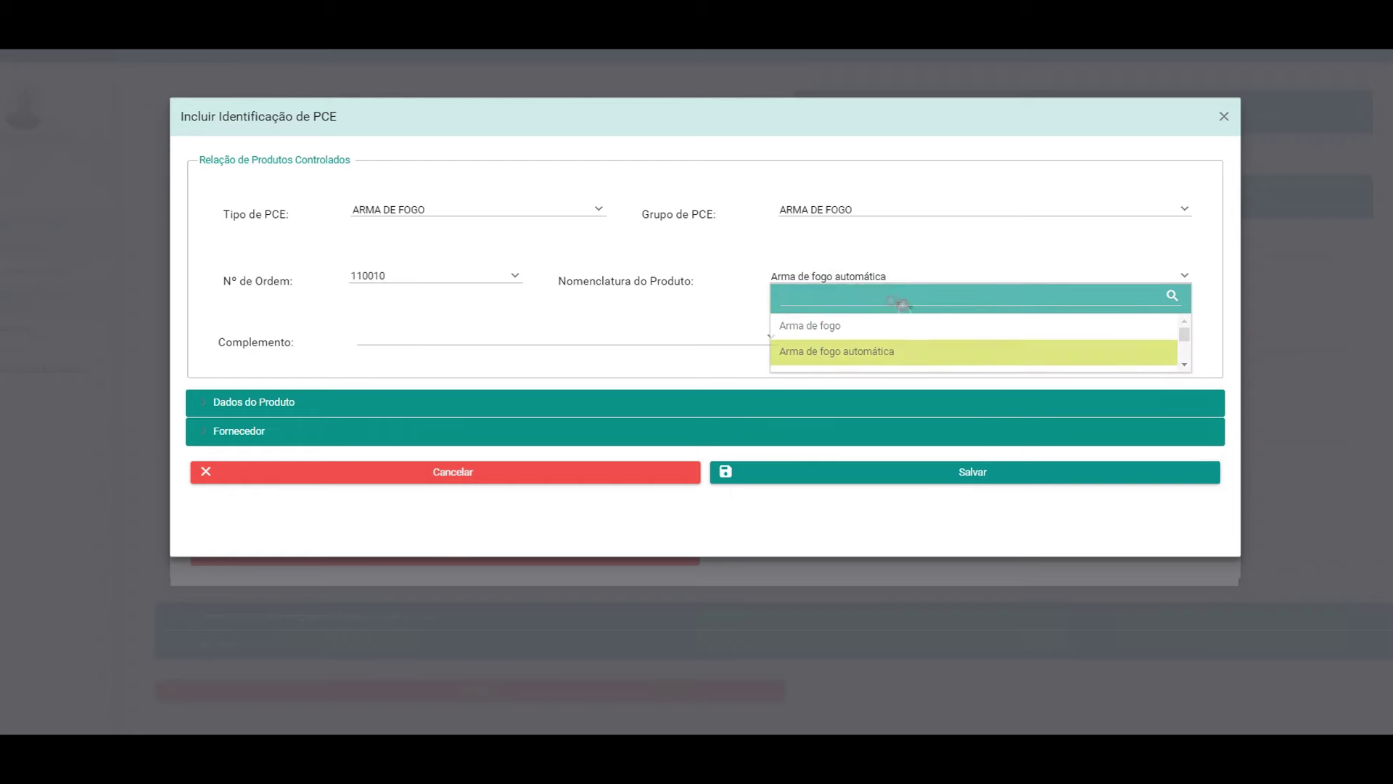
{"action": "left_click", "coordinate": [1184, 364]}
{"action": "left_click", "coordinate": [1184, 364]}
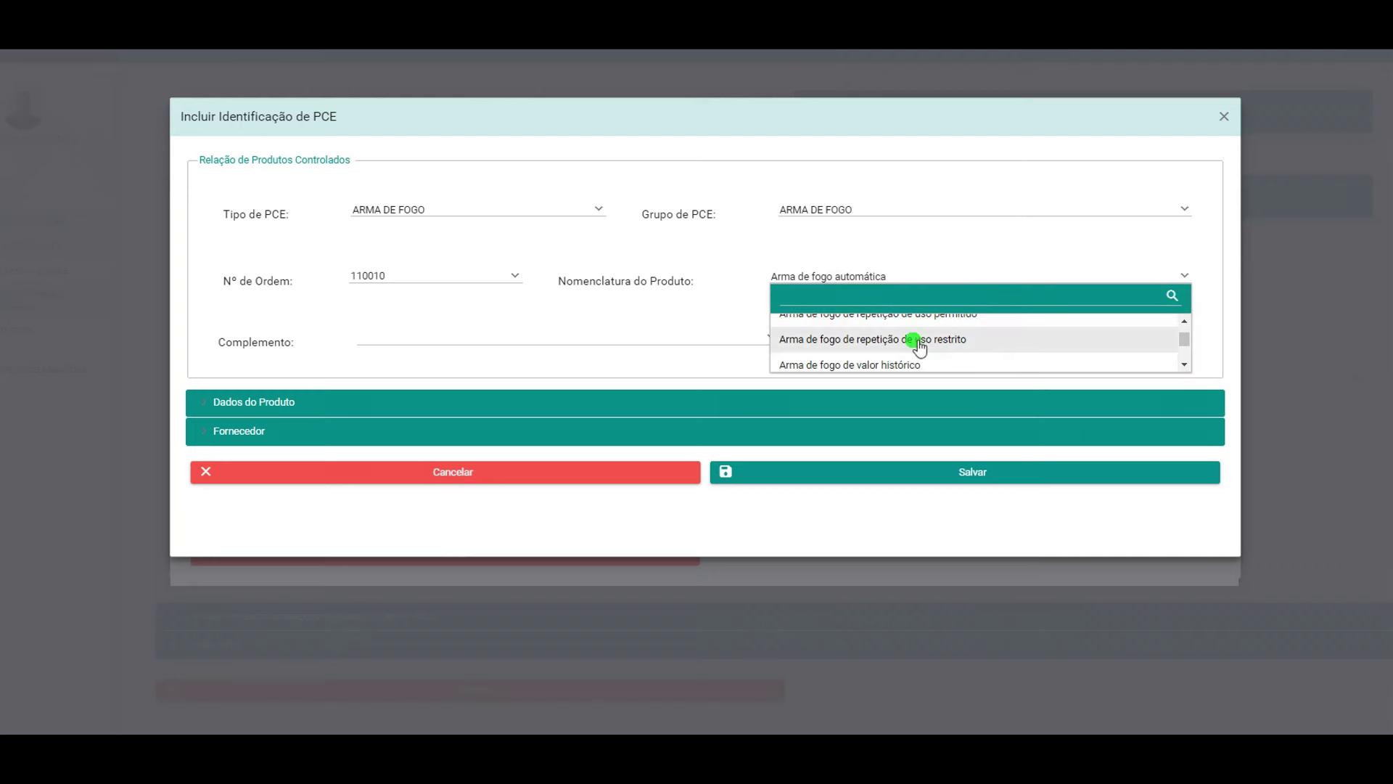
{"action": "left_click", "coordinate": [1185, 365]}
{"action": "left_click", "coordinate": [1184, 365]}
{"action": "left_click", "coordinate": [1184, 364]}
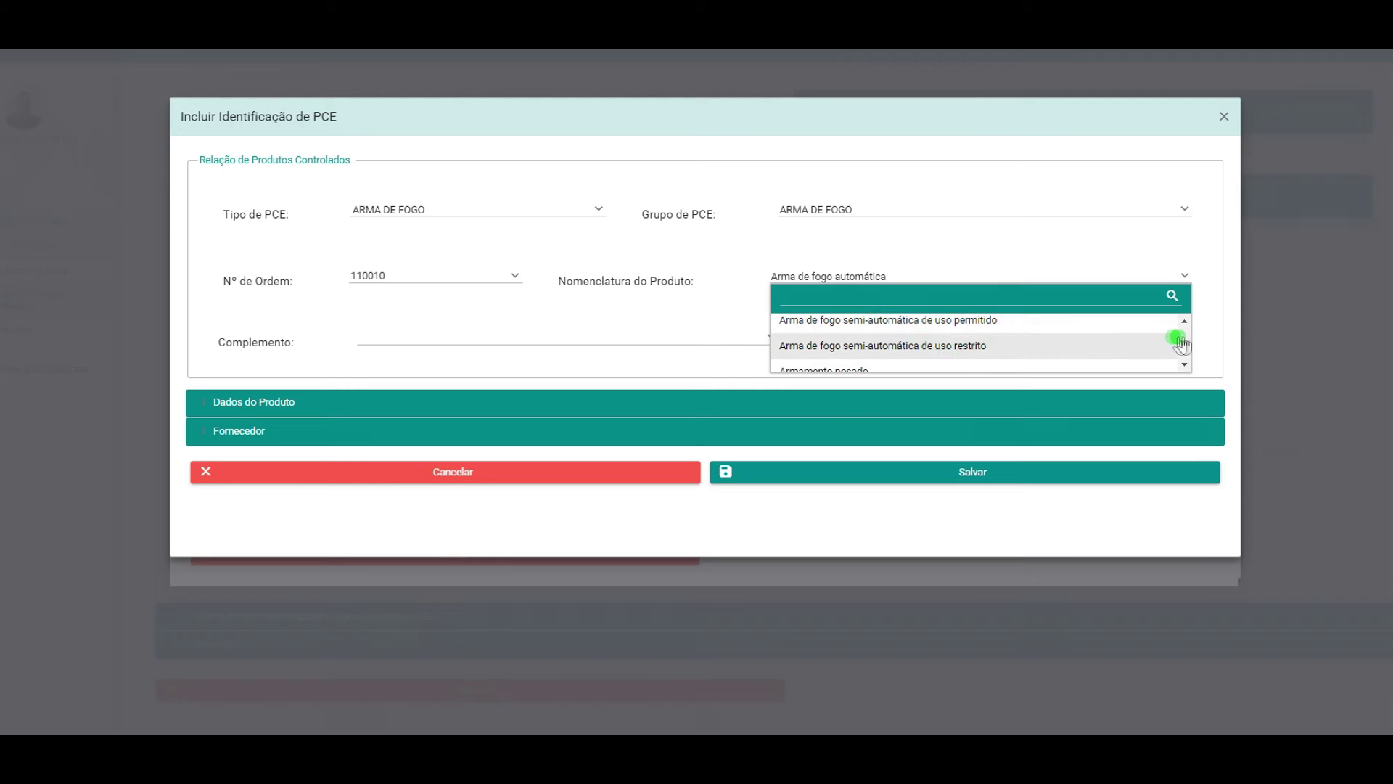
{"action": "left_click", "coordinate": [1183, 326]}
{"action": "left_click", "coordinate": [1183, 326]}
{"action": "left_click", "coordinate": [1183, 326]}
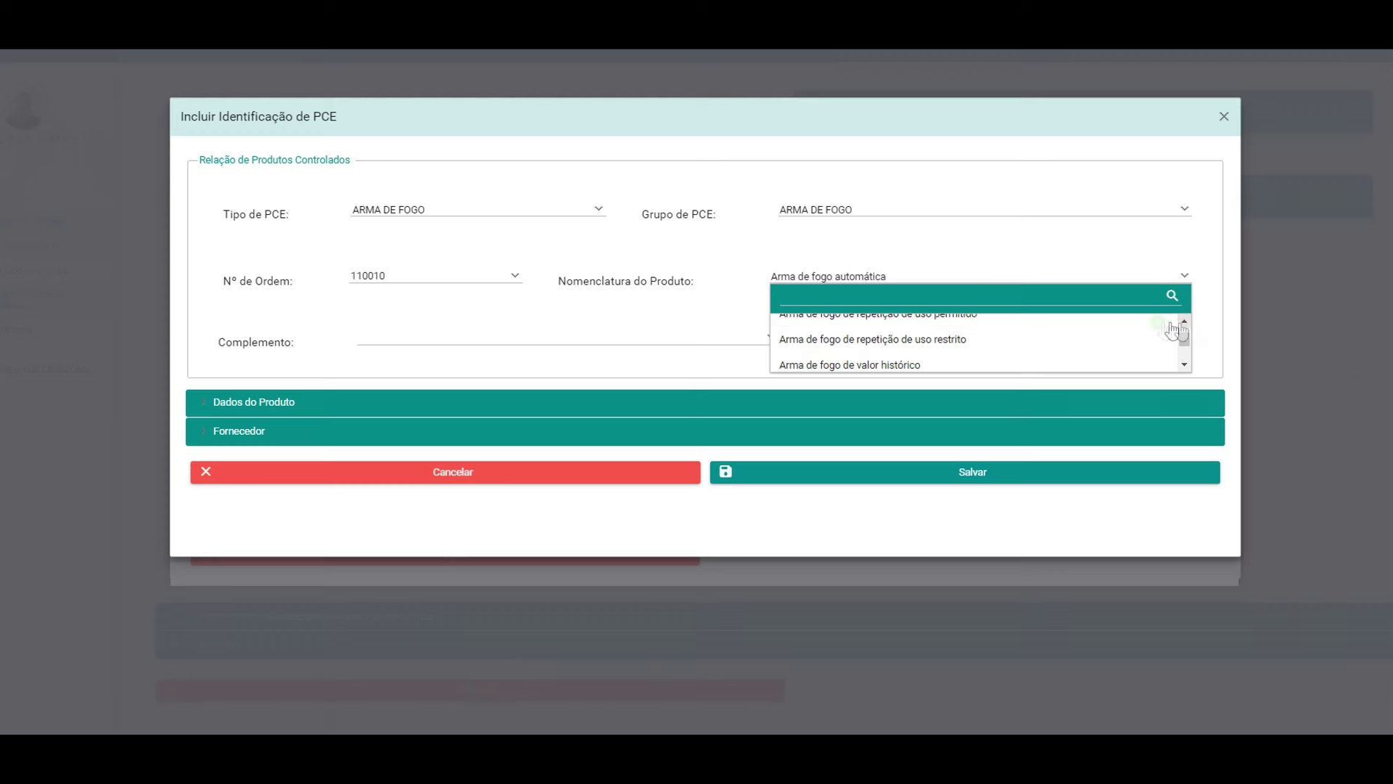
{"action": "left_click", "coordinate": [958, 340]}
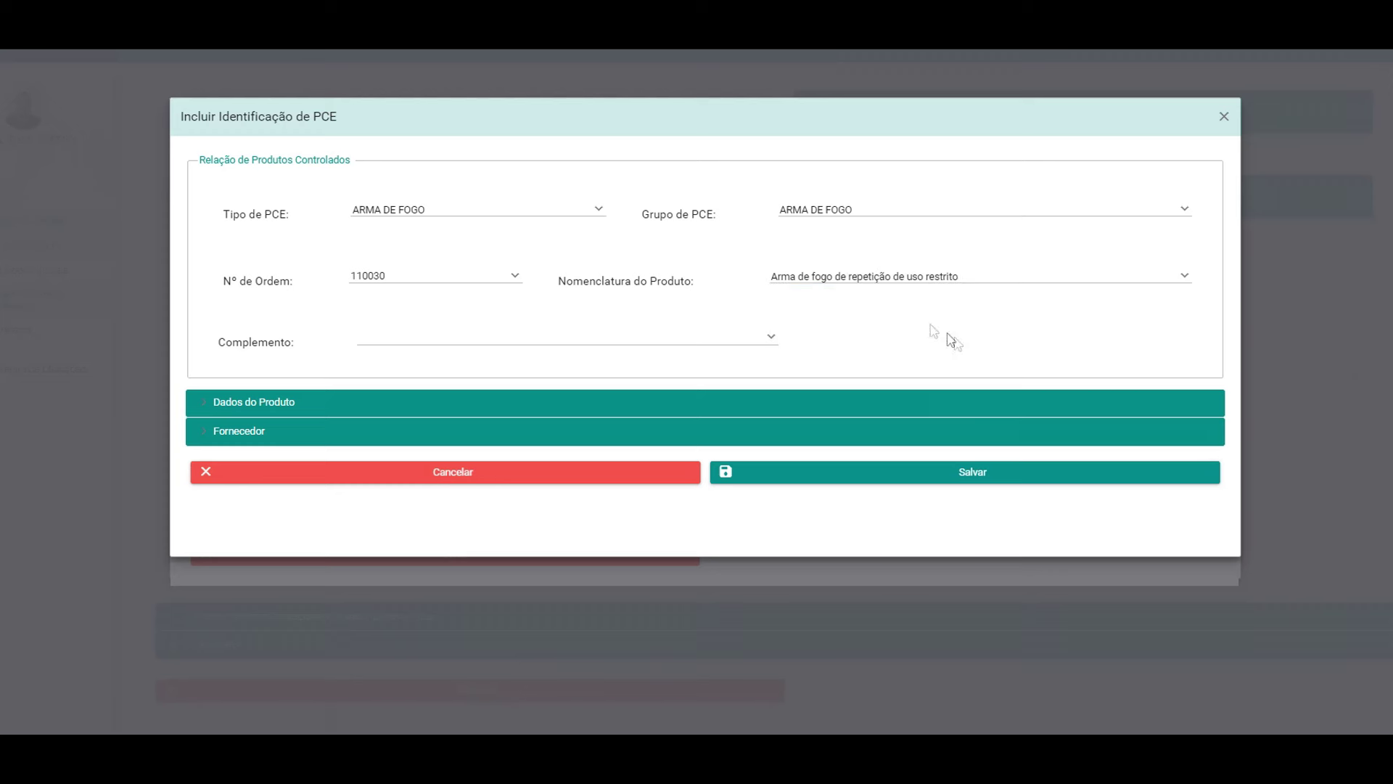
Expand the Dados do Produto section and enter RANGER as the firearm model.
{"action": "left_click", "coordinate": [342, 403]}
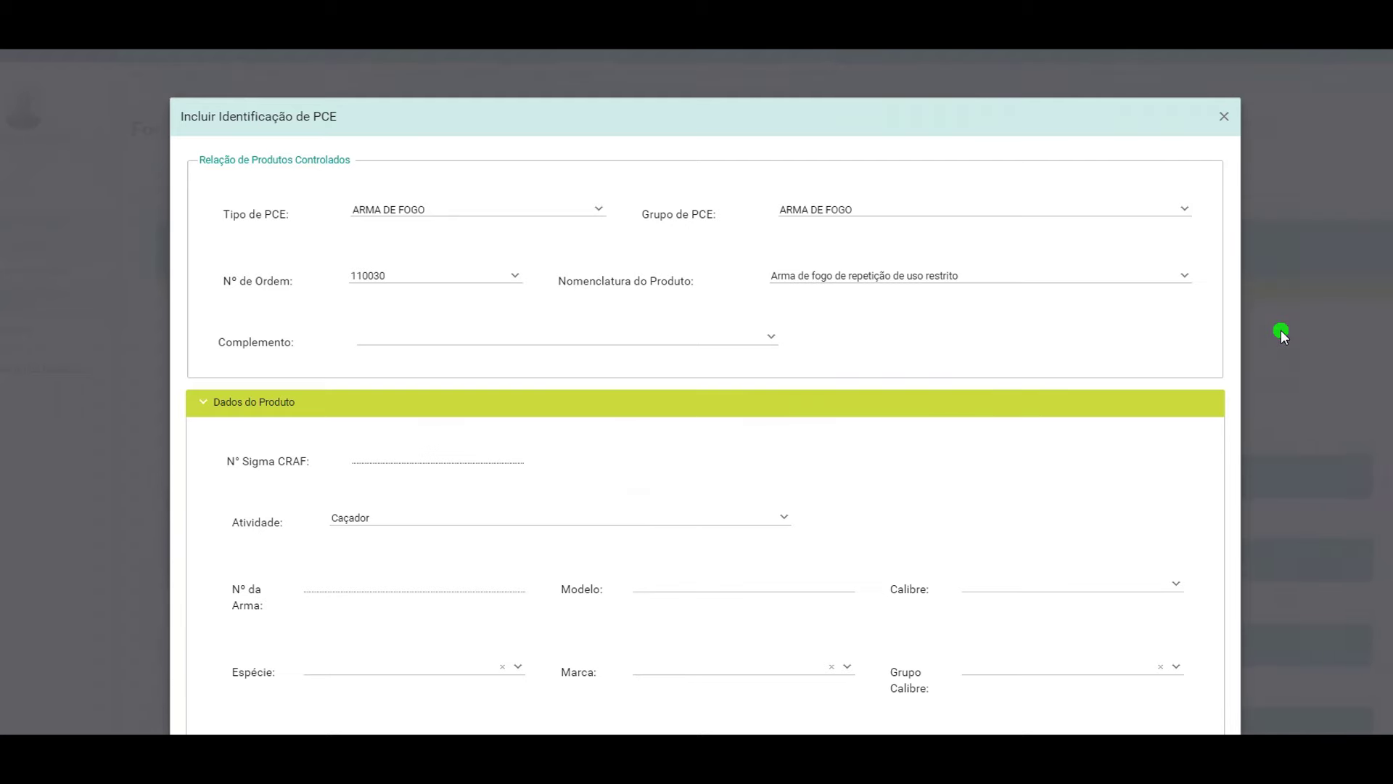
{"action": "key", "text": "ctrl+minus"}
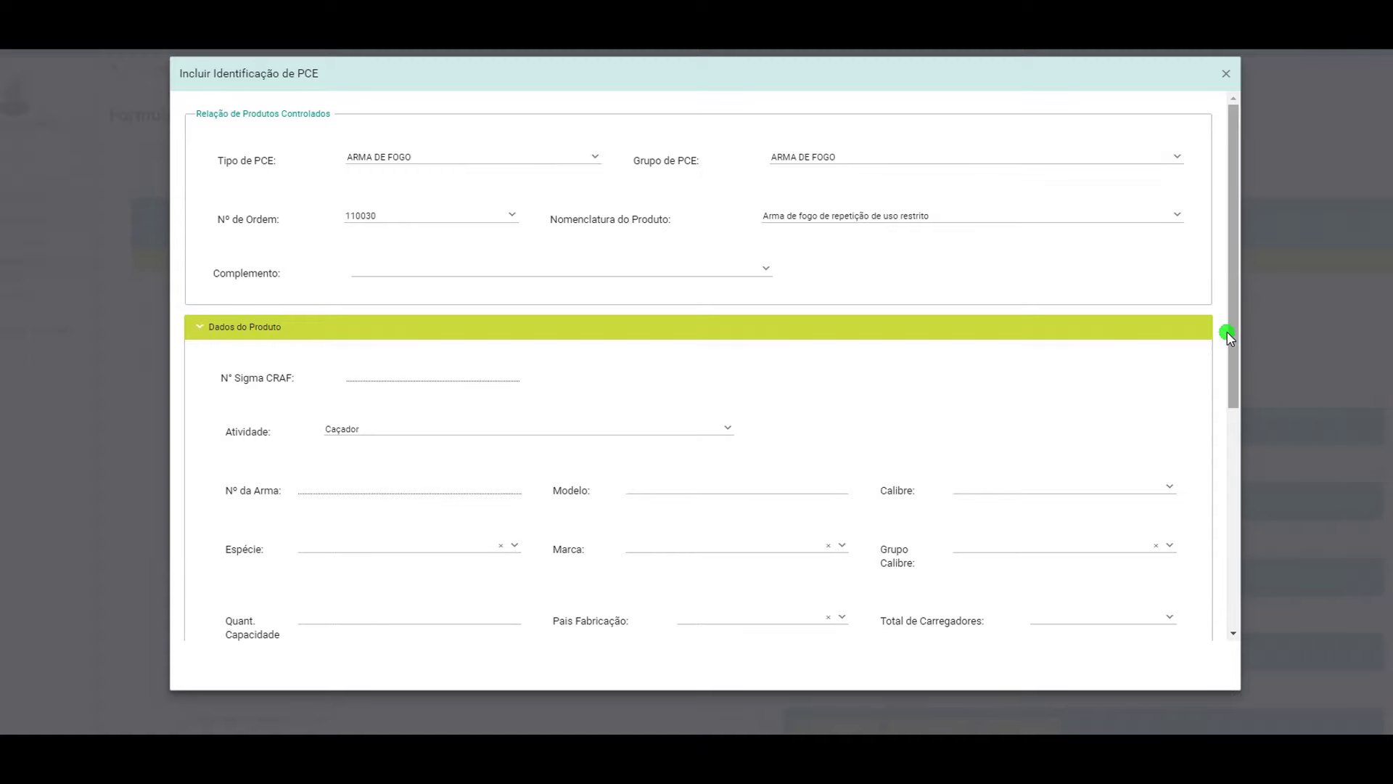
{"action": "key", "text": "ctrl+plus"}
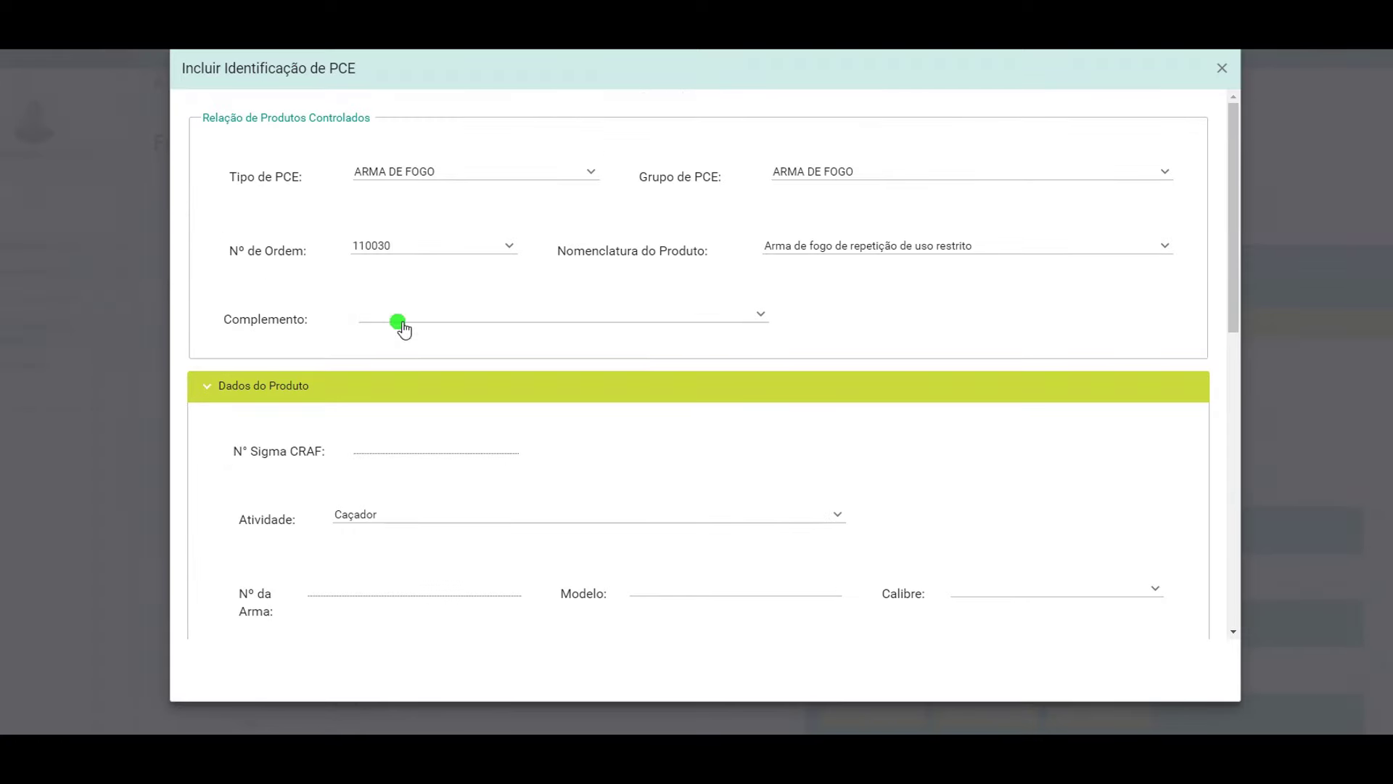
{"action": "scroll", "coordinate": [402, 323], "scroll_direction": "down", "scroll_amount": 5}
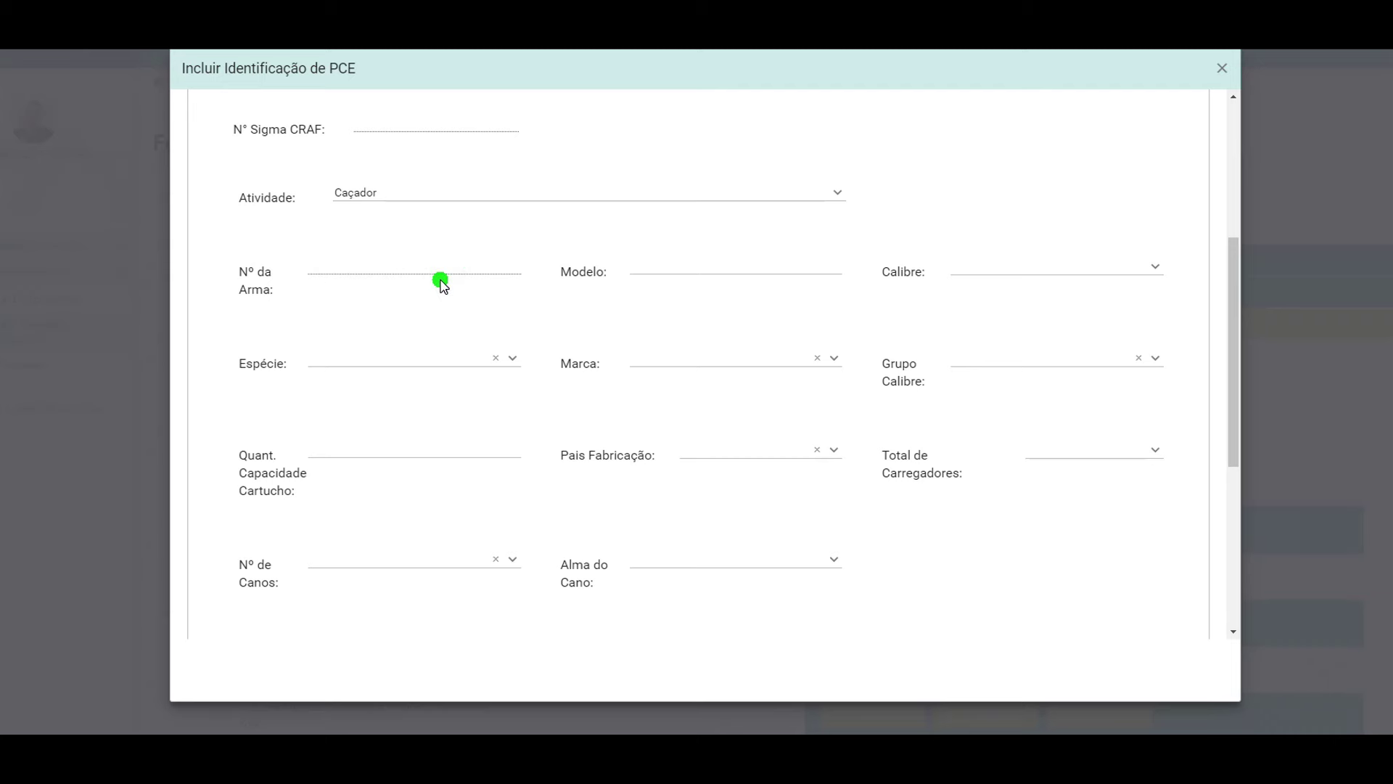
{"action": "left_click", "coordinate": [722, 274]}
{"action": "left_click", "coordinate": [661, 361]}
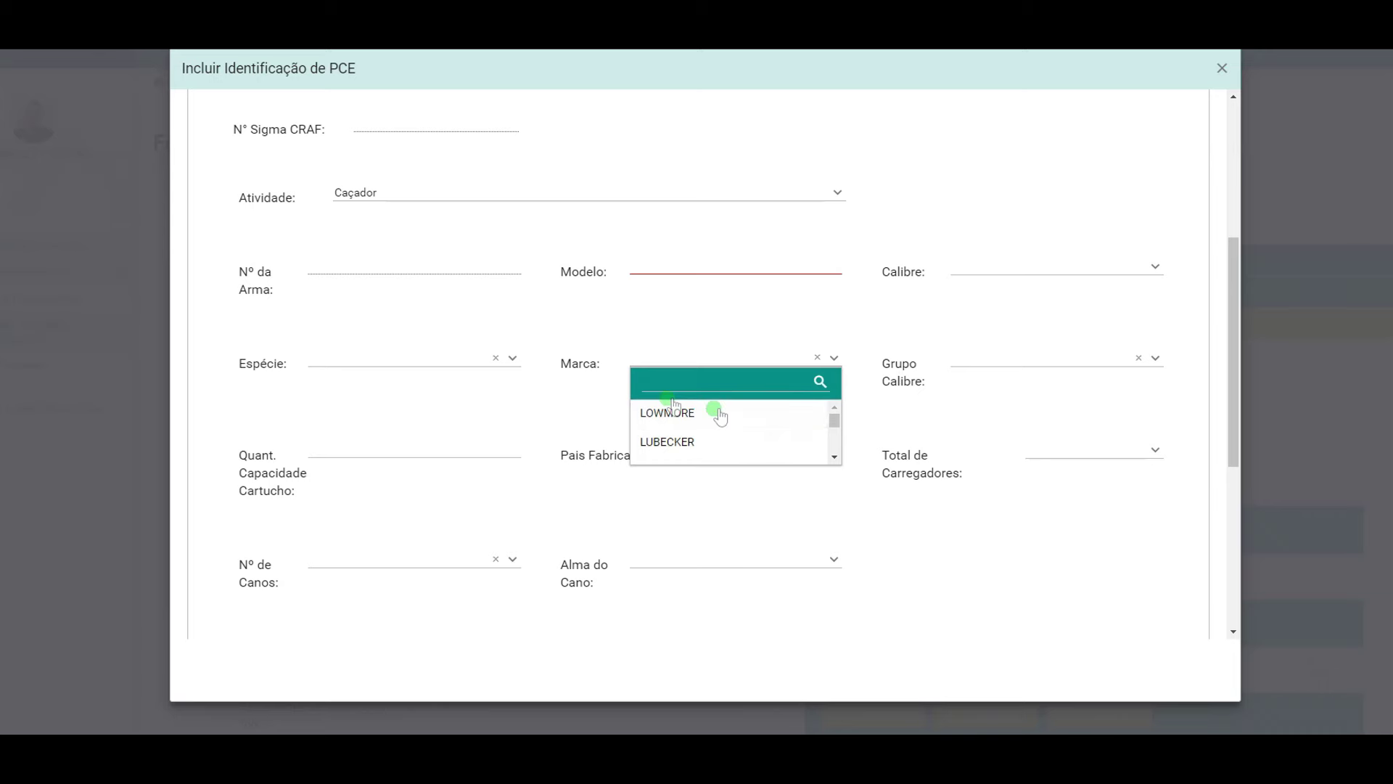
{"action": "left_click", "coordinate": [675, 270]}
{"action": "type", "text": "RANGER"}
Set the firearm's calibre to 308 Winchester (Restrito) from the long list of available calibres.
{"action": "left_click", "coordinate": [1053, 272]}
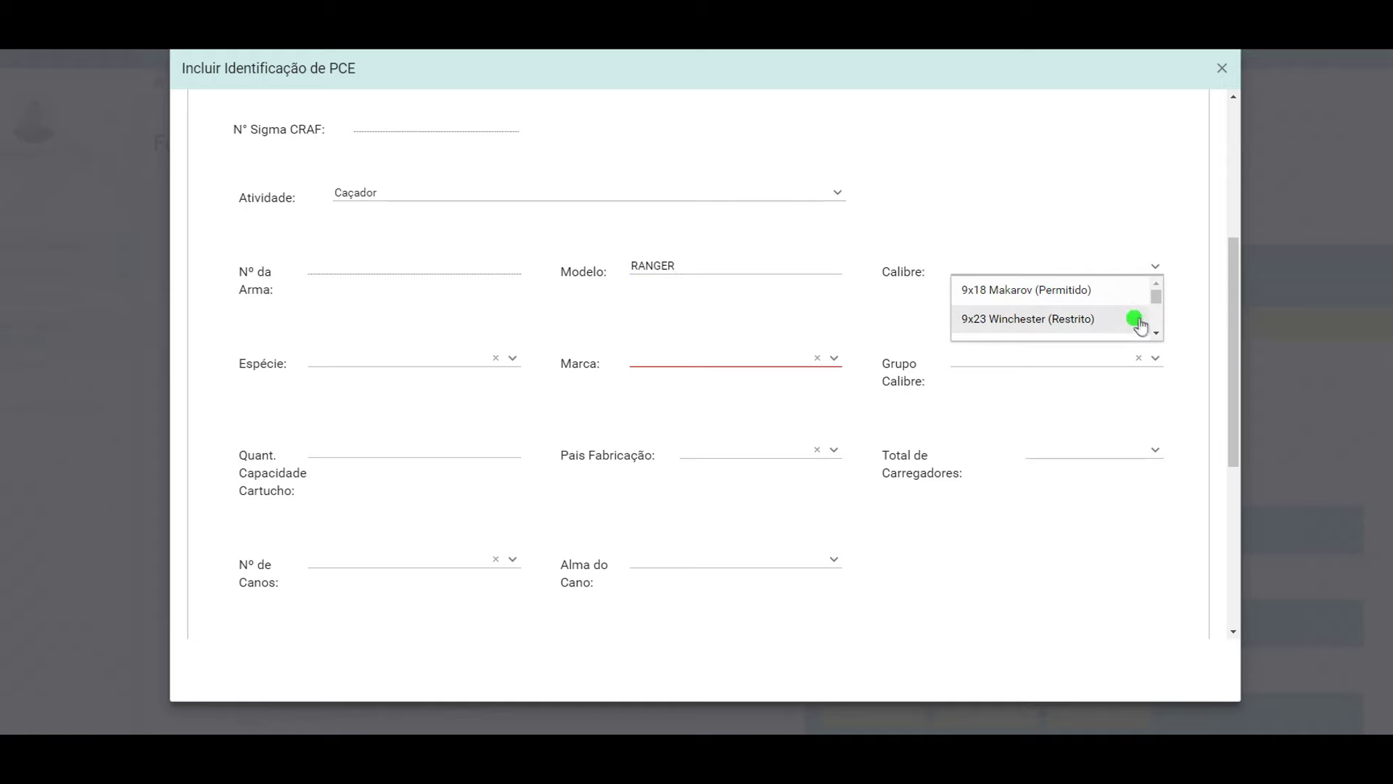
{"action": "scroll", "coordinate": [1088, 320], "scroll_direction": "down", "scroll_amount": 10}
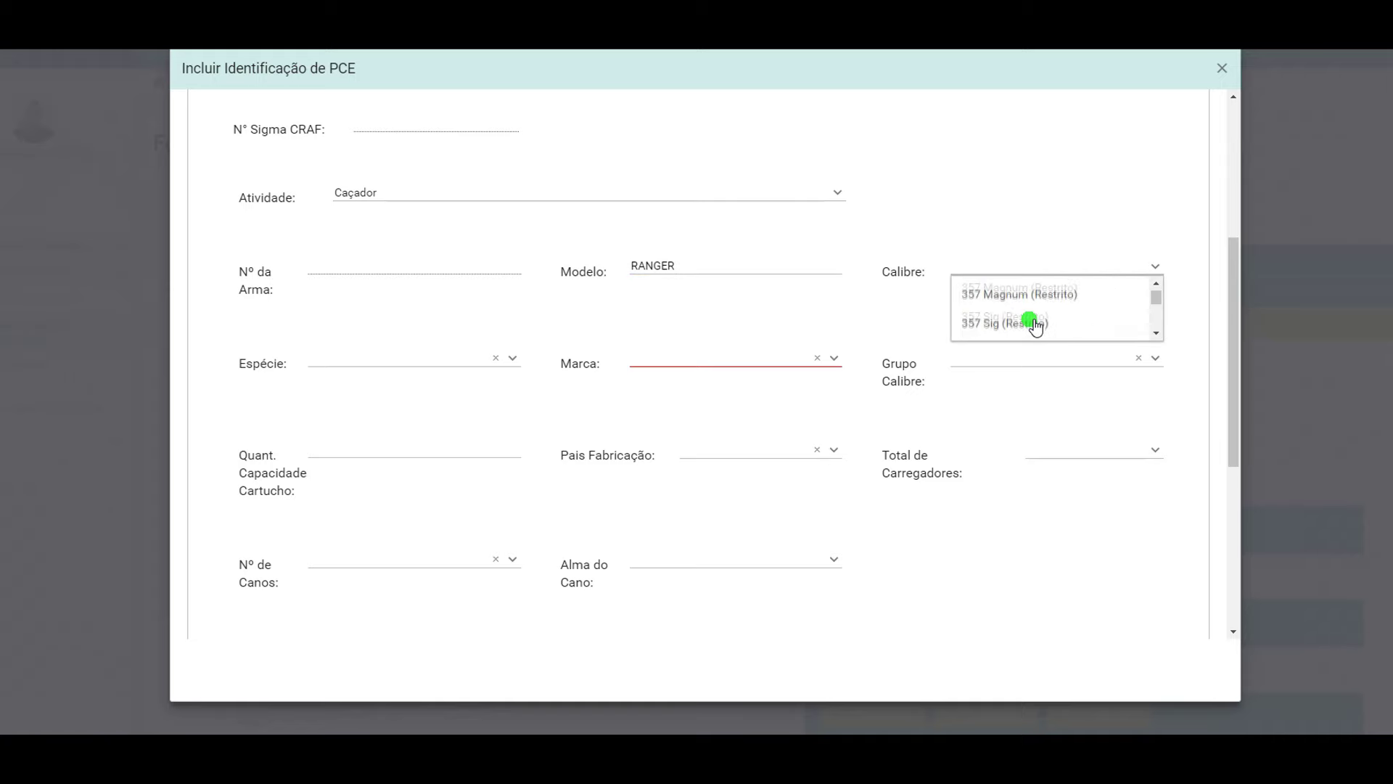
{"action": "scroll", "coordinate": [1035, 327], "scroll_direction": "down", "scroll_amount": 12}
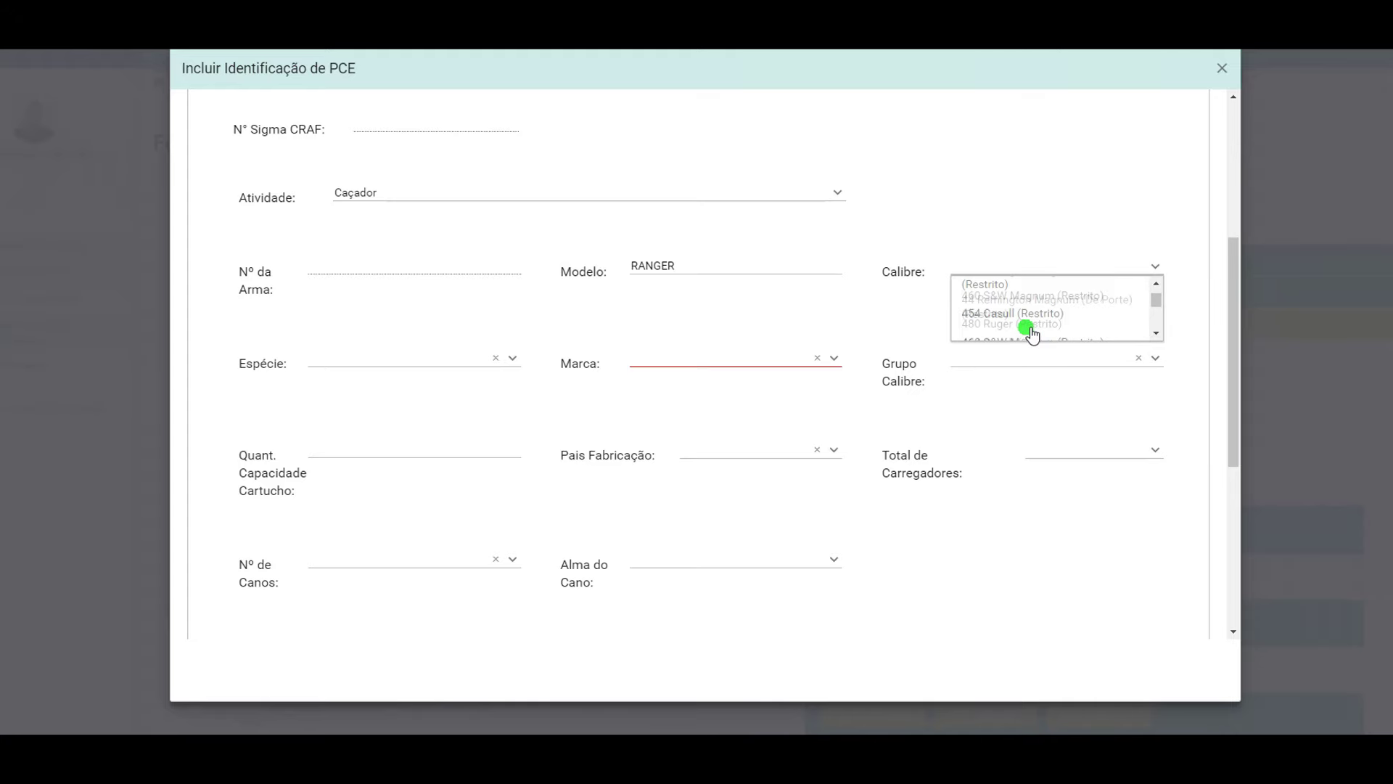
{"action": "scroll", "coordinate": [1030, 327], "scroll_direction": "down", "scroll_amount": 6}
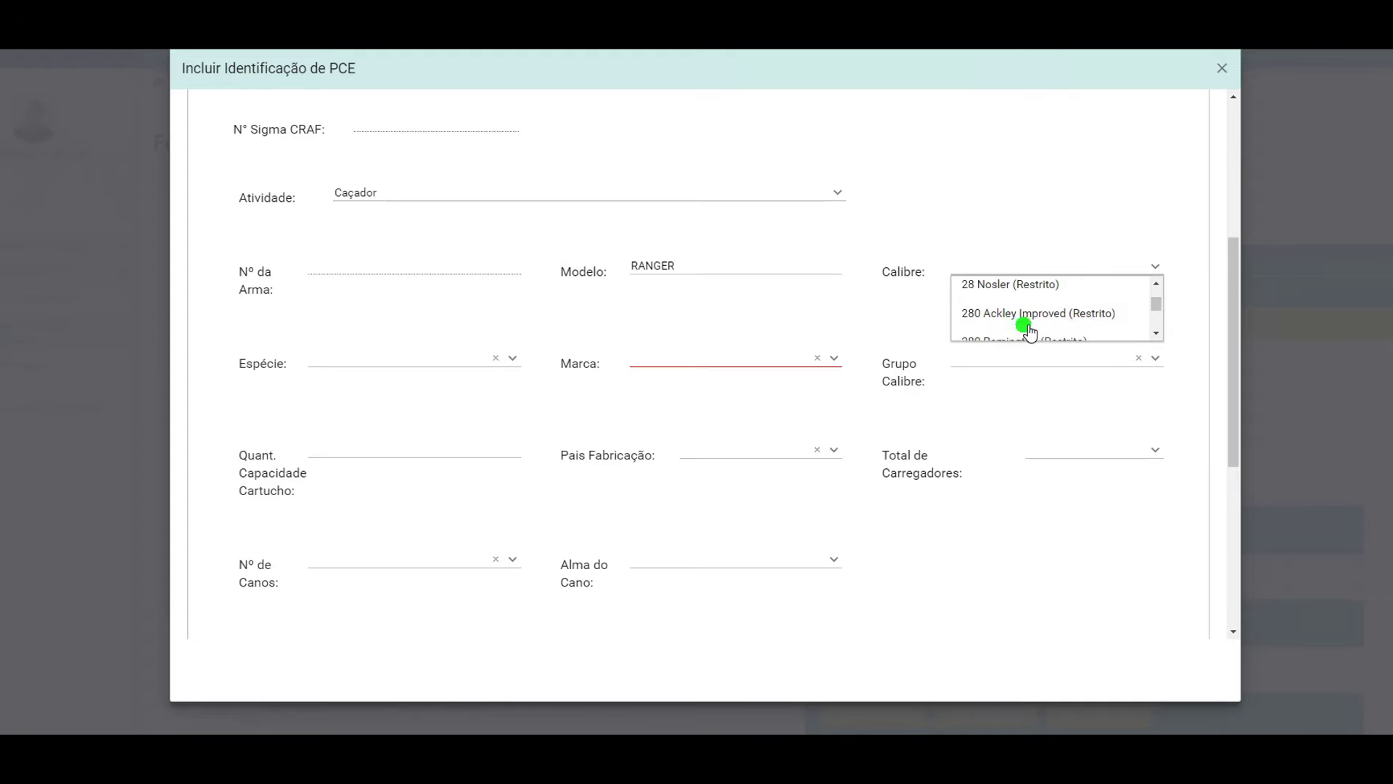
{"action": "scroll", "coordinate": [1023, 327], "scroll_direction": "down", "scroll_amount": 8}
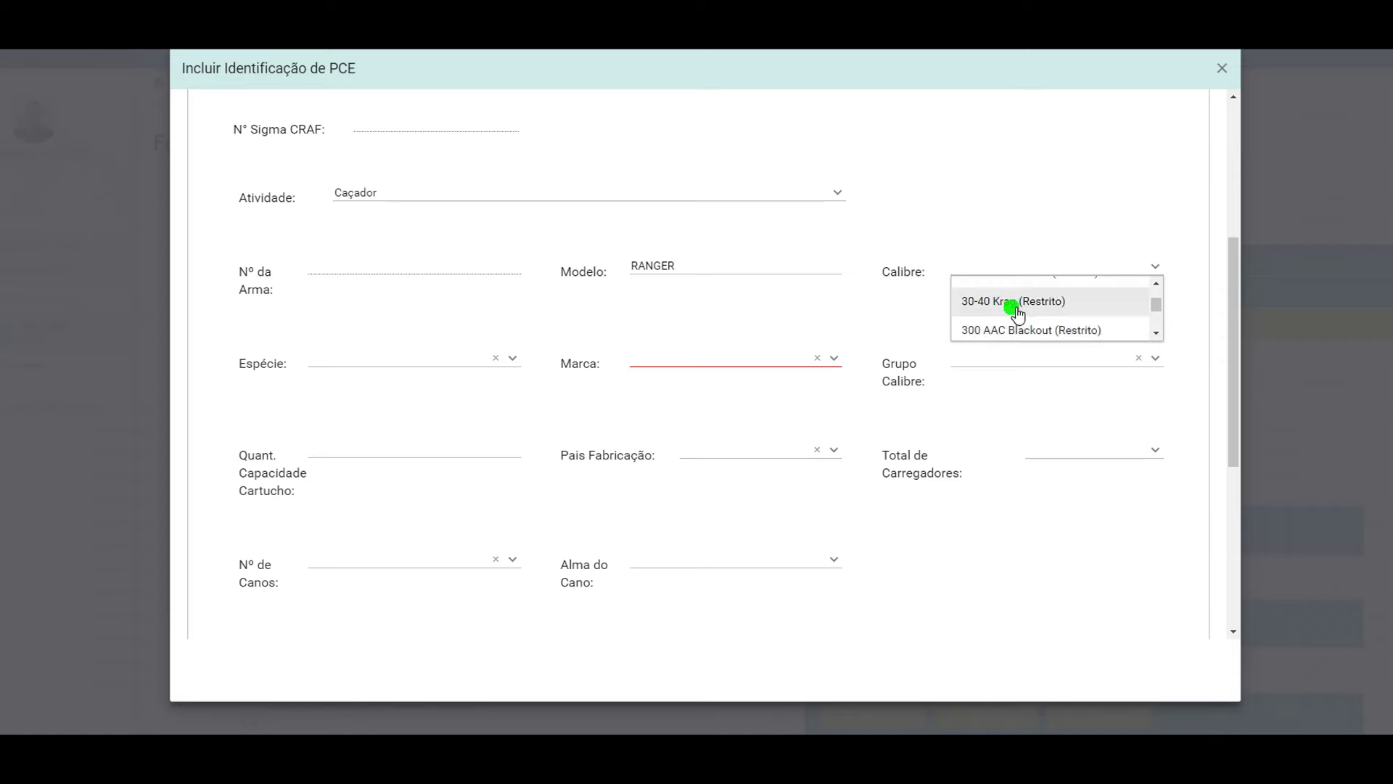
{"action": "scroll", "coordinate": [1015, 323], "scroll_direction": "down", "scroll_amount": 3}
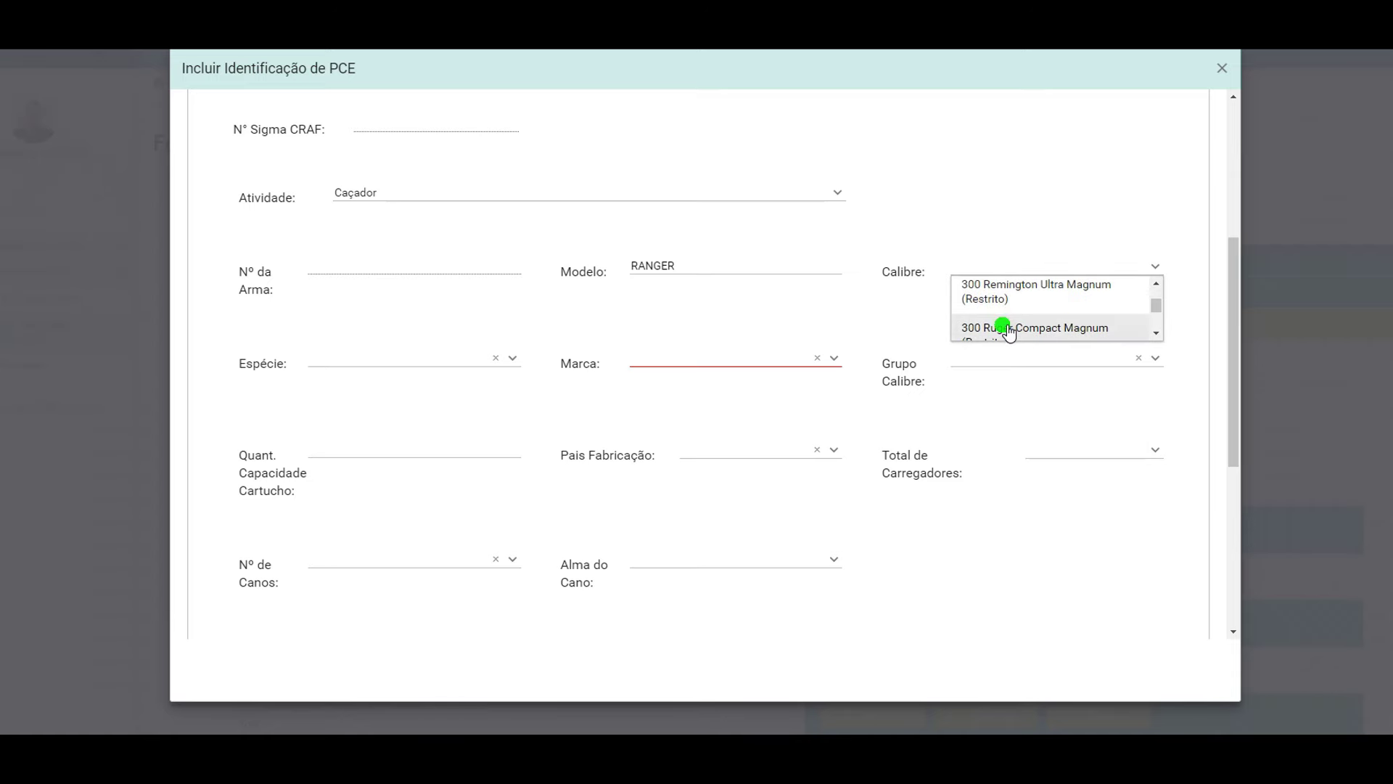
{"action": "scroll", "coordinate": [1008, 330], "scroll_direction": "down", "scroll_amount": 4}
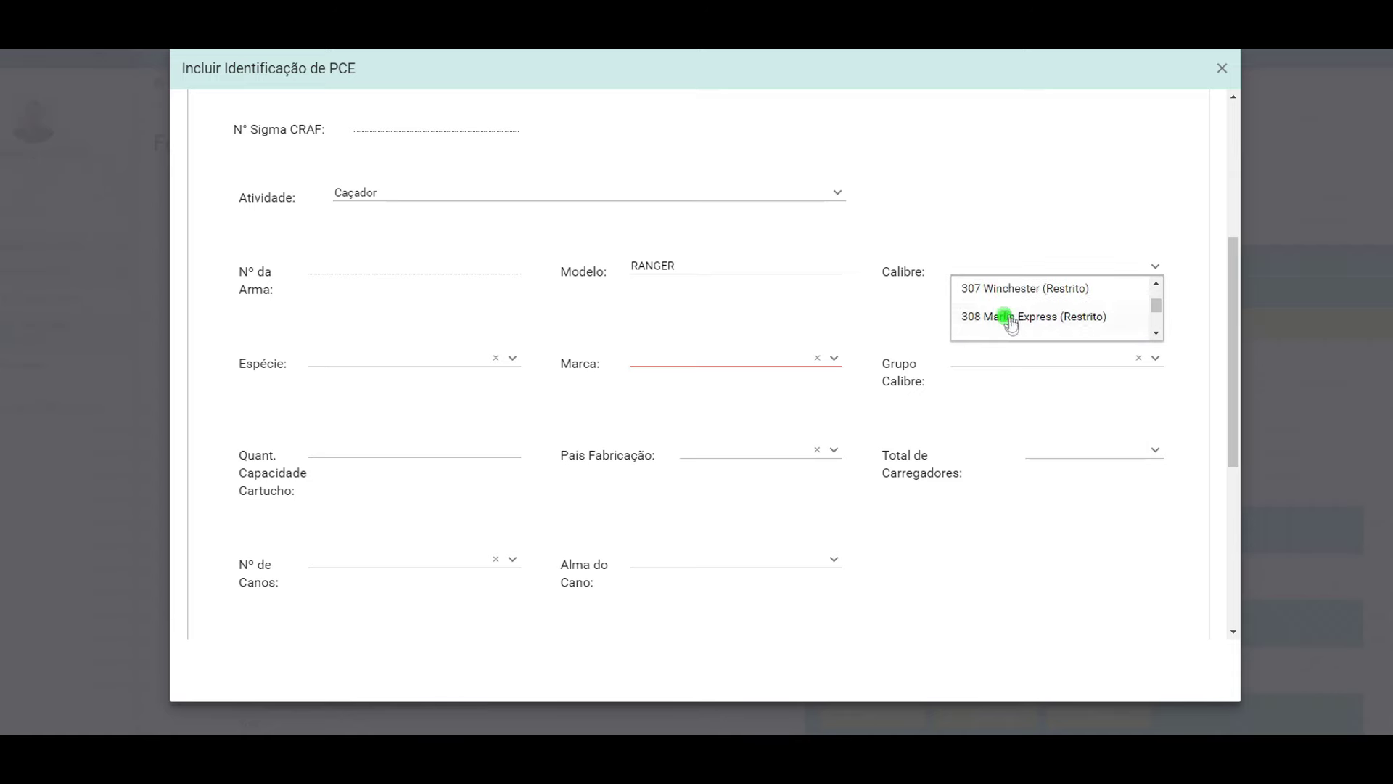
{"action": "scroll", "coordinate": [1013, 321], "scroll_direction": "up", "scroll_amount": 3}
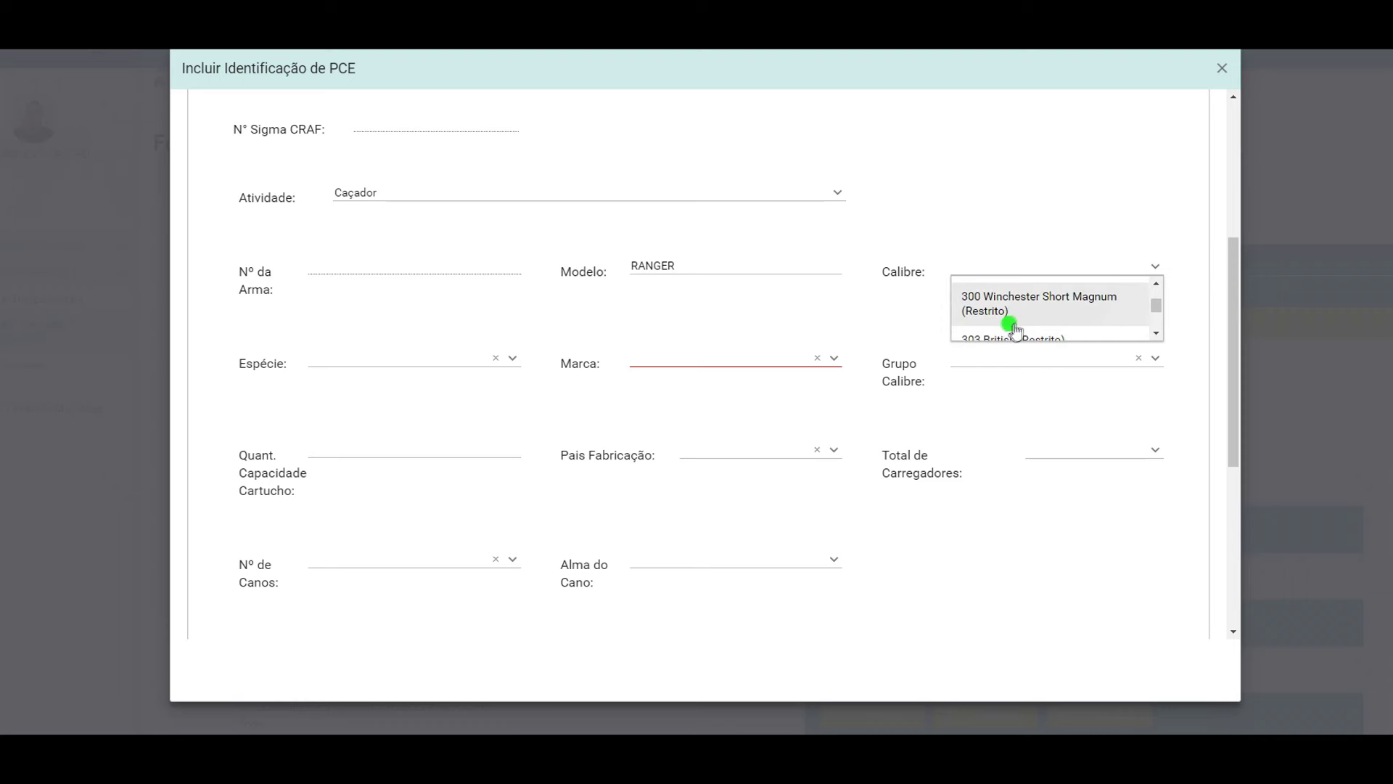
{"action": "left_click", "coordinate": [1017, 337]}
{"action": "scroll", "coordinate": [1009, 335], "scroll_direction": "down", "scroll_amount": 3}
{"action": "scroll", "coordinate": [999, 331], "scroll_direction": "up", "scroll_amount": 1}
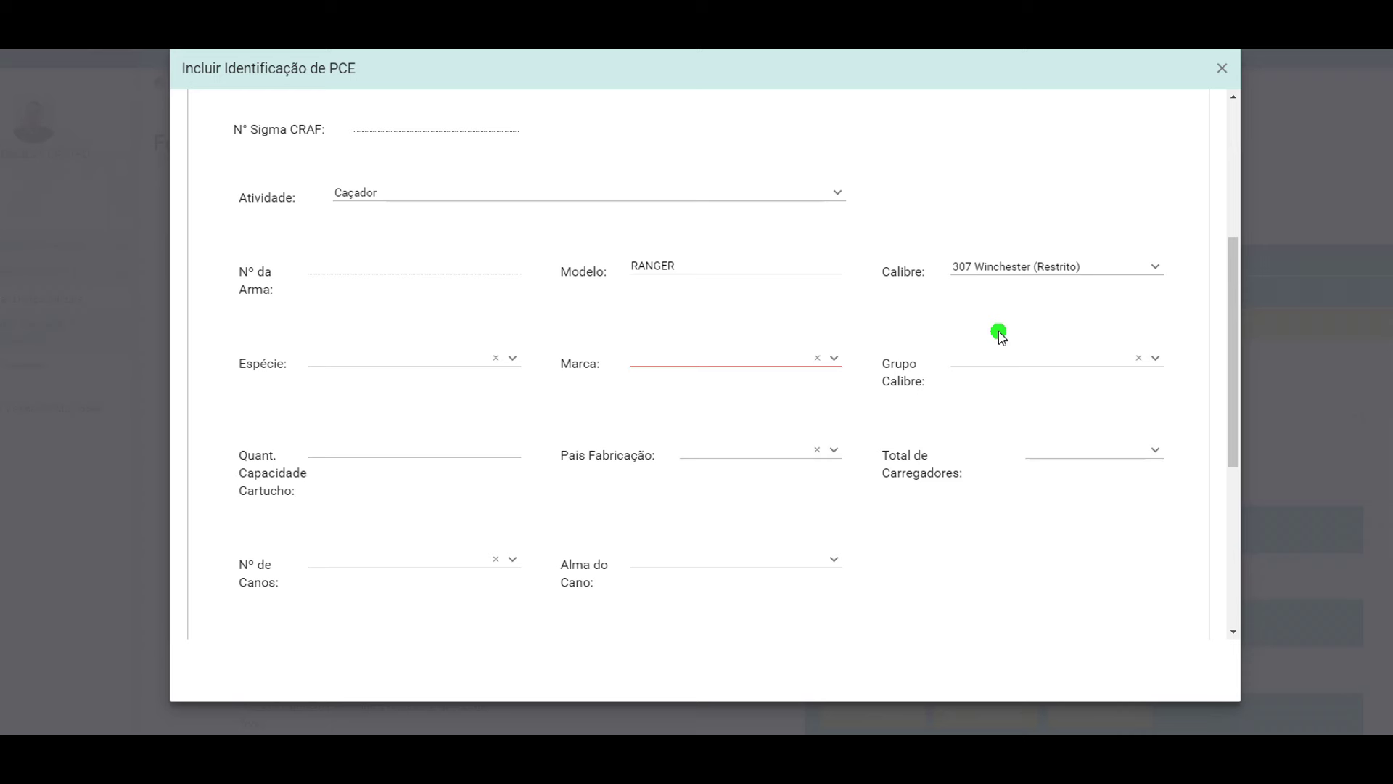
{"action": "scroll", "coordinate": [998, 331], "scroll_direction": "down", "scroll_amount": 1}
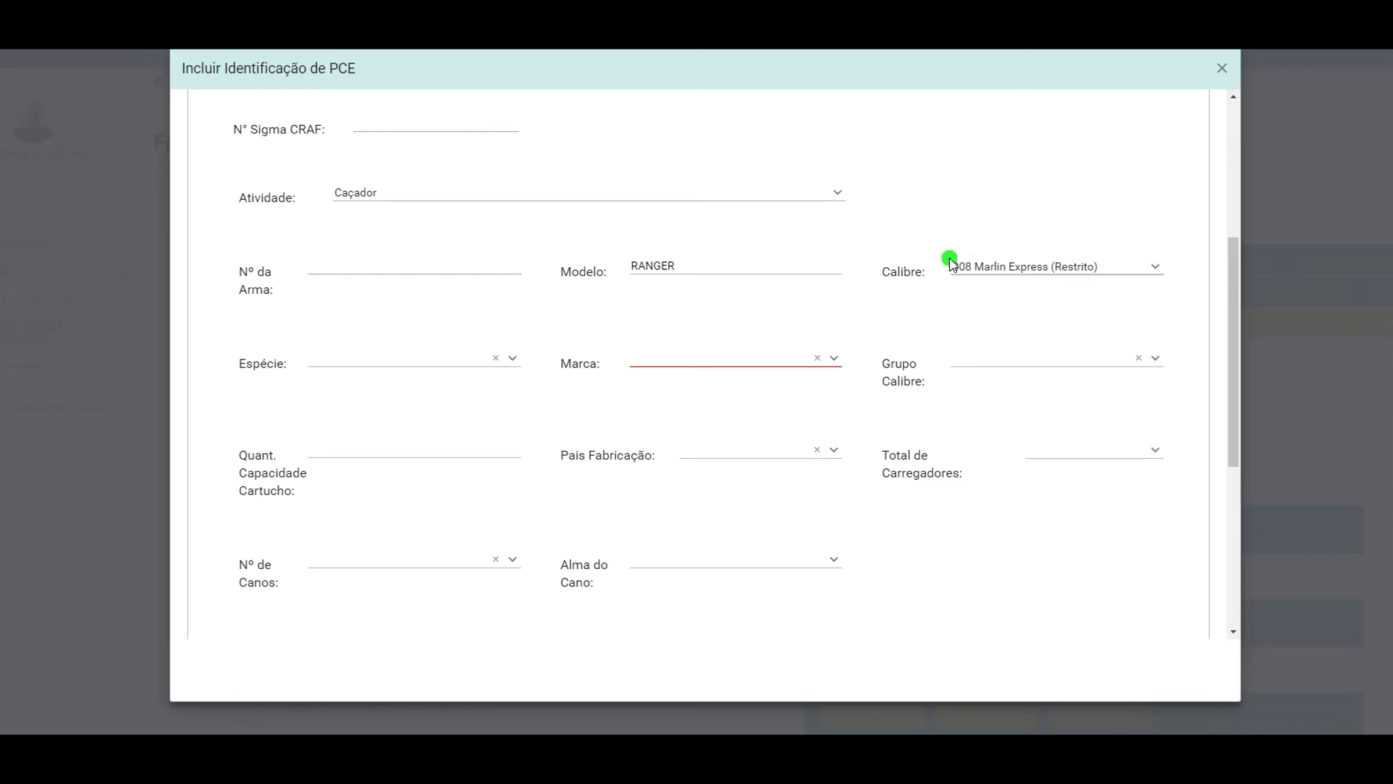
{"action": "scroll", "coordinate": [1026, 271], "scroll_direction": "down", "scroll_amount": 1}
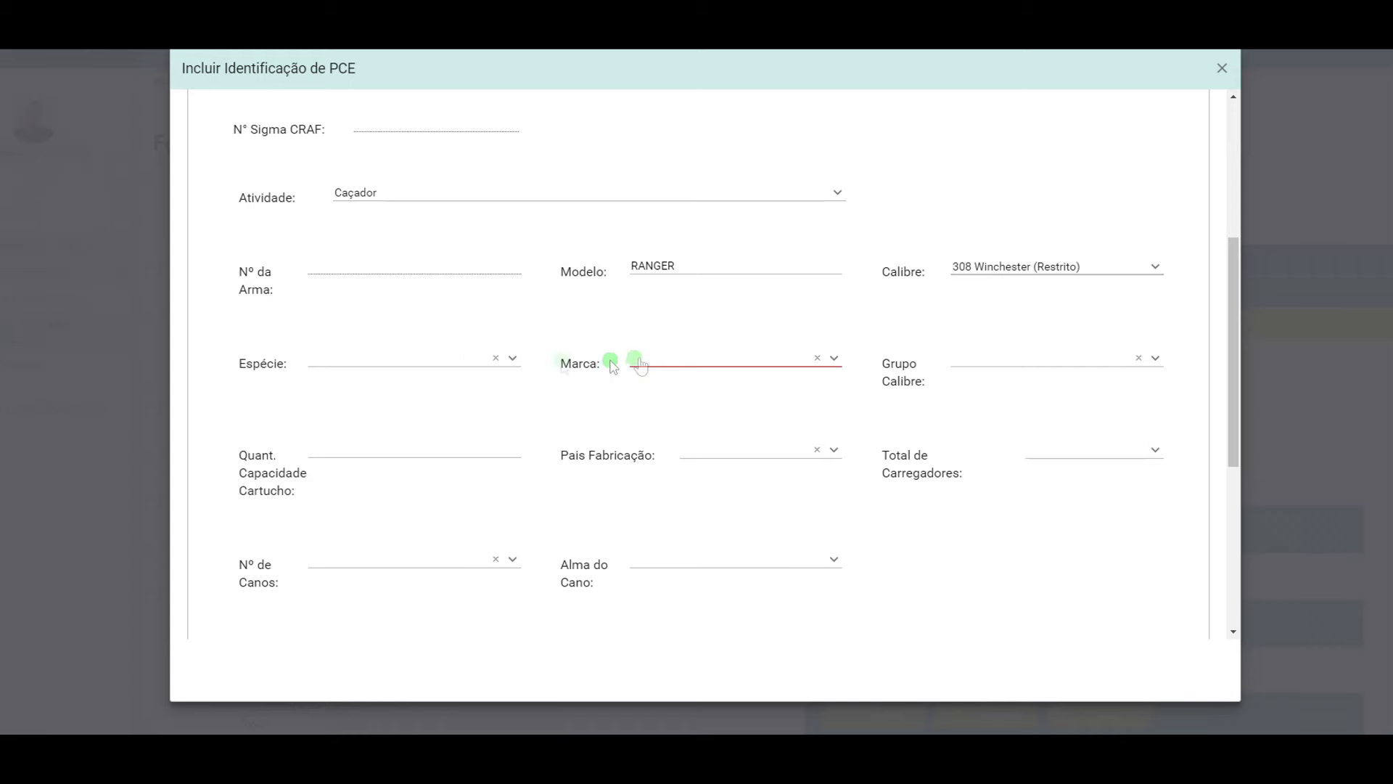
Set the firearm's species to carabina / FUZIL and its brand to COMPANHIA BRASILEIRA DE CARTUCHOS.
{"action": "left_click", "coordinate": [390, 358]}
{"action": "scroll", "coordinate": [368, 439], "scroll_direction": "down", "scroll_amount": 2}
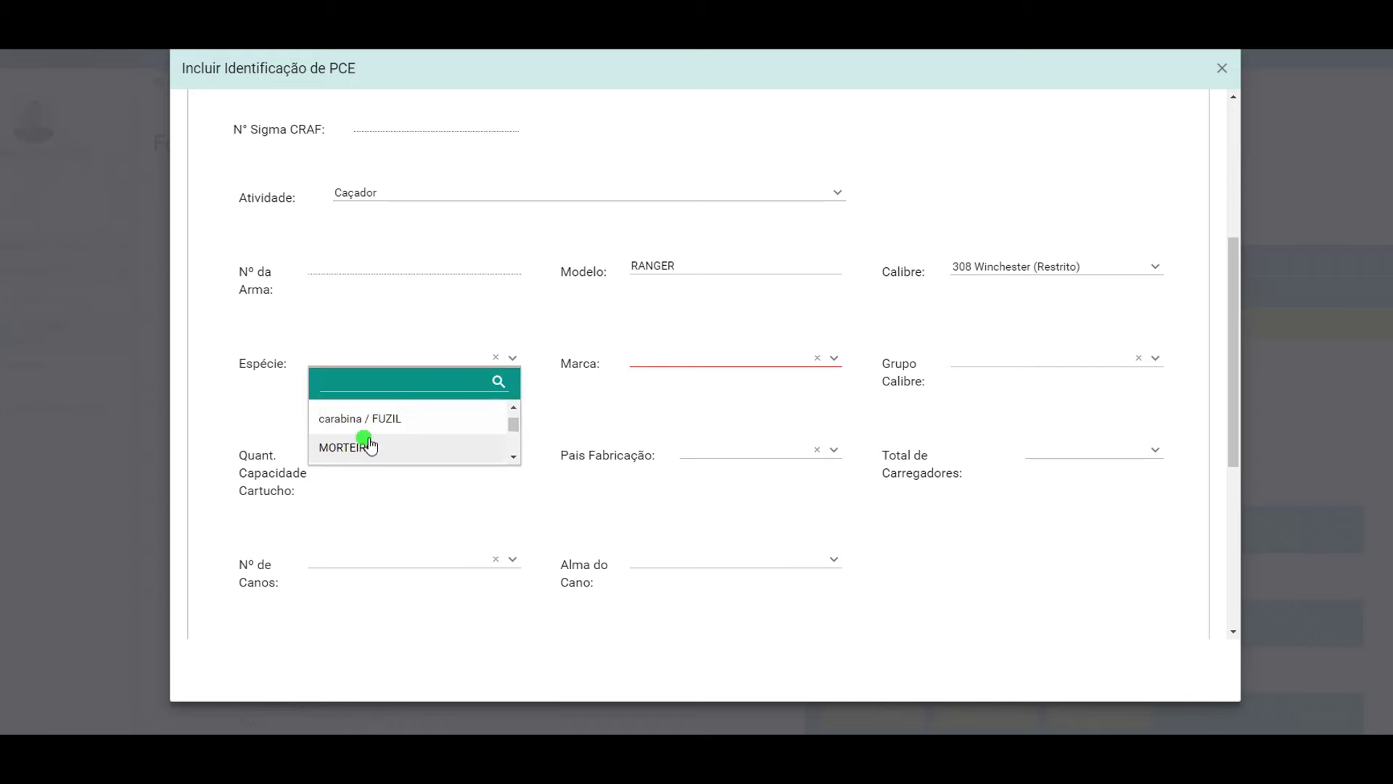
{"action": "left_click", "coordinate": [365, 419]}
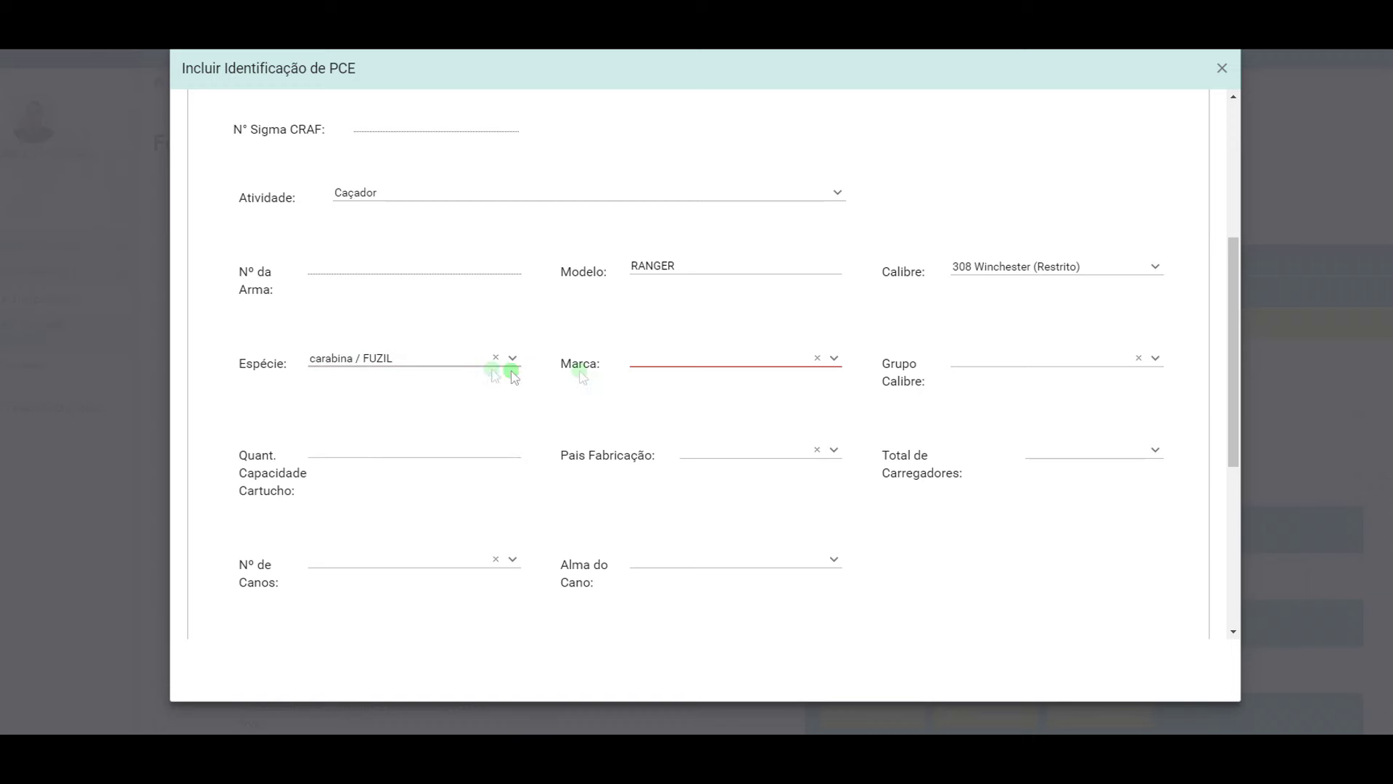
{"action": "left_click", "coordinate": [658, 364]}
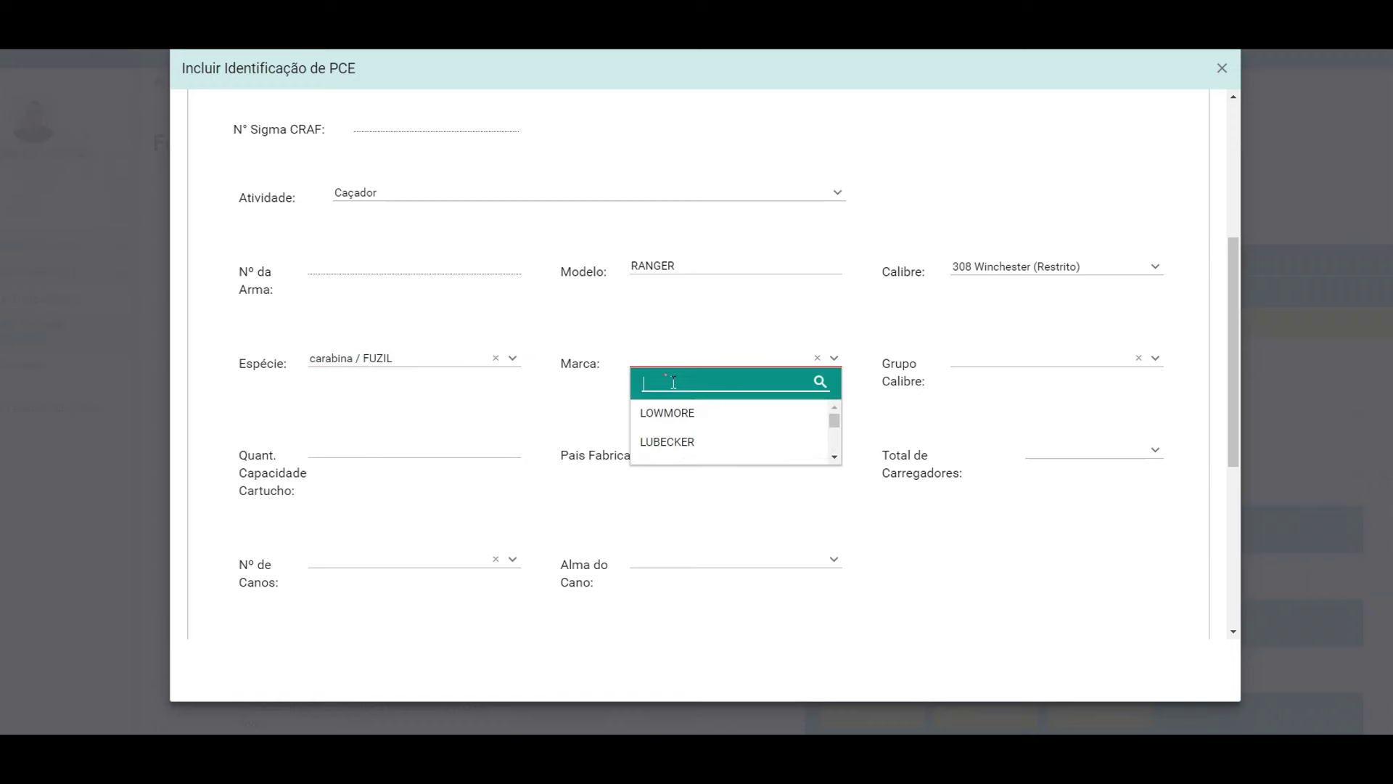
{"action": "type", "text": "COMPANH"}
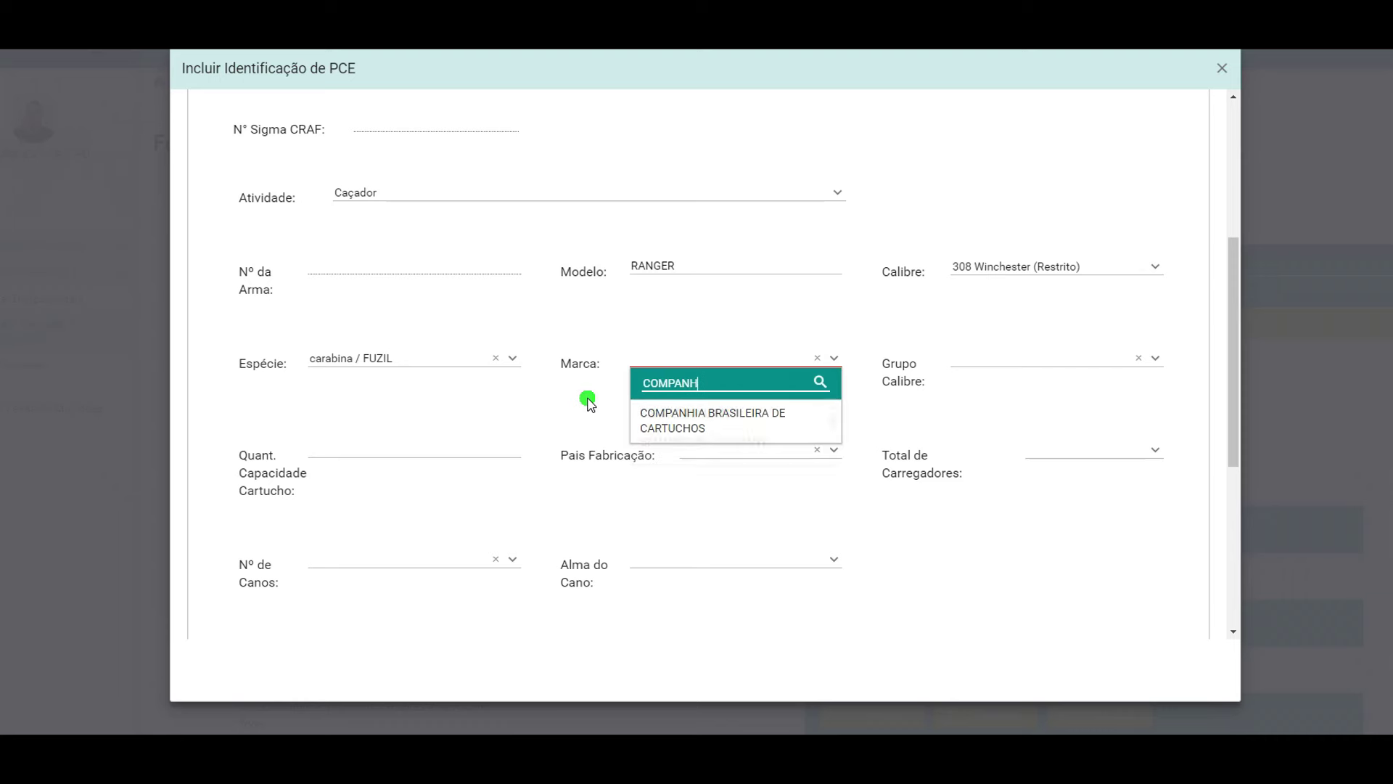
{"action": "type", "text": "I"}
{"action": "left_click", "coordinate": [746, 410]}
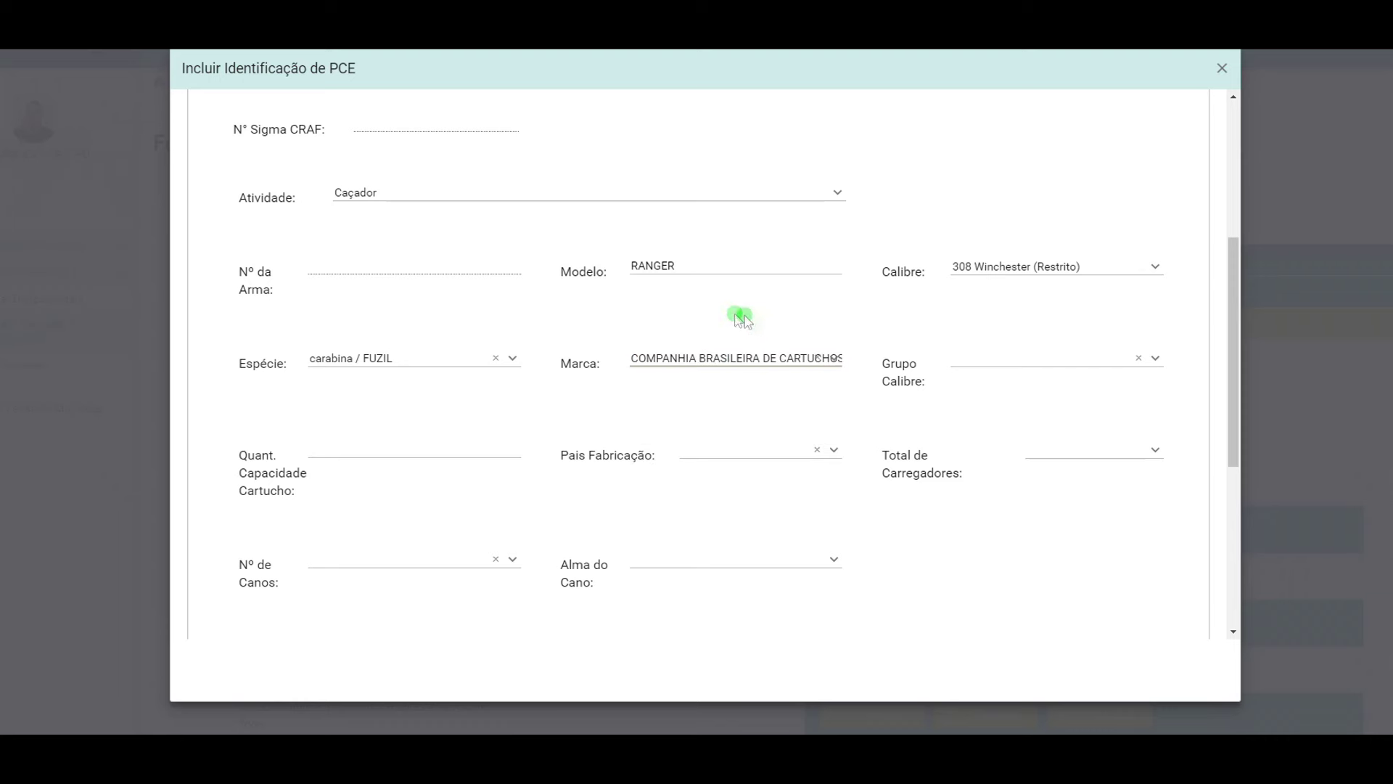
Set the calibre group to USO RESTRITO - R.
{"action": "left_click", "coordinate": [1017, 360]}
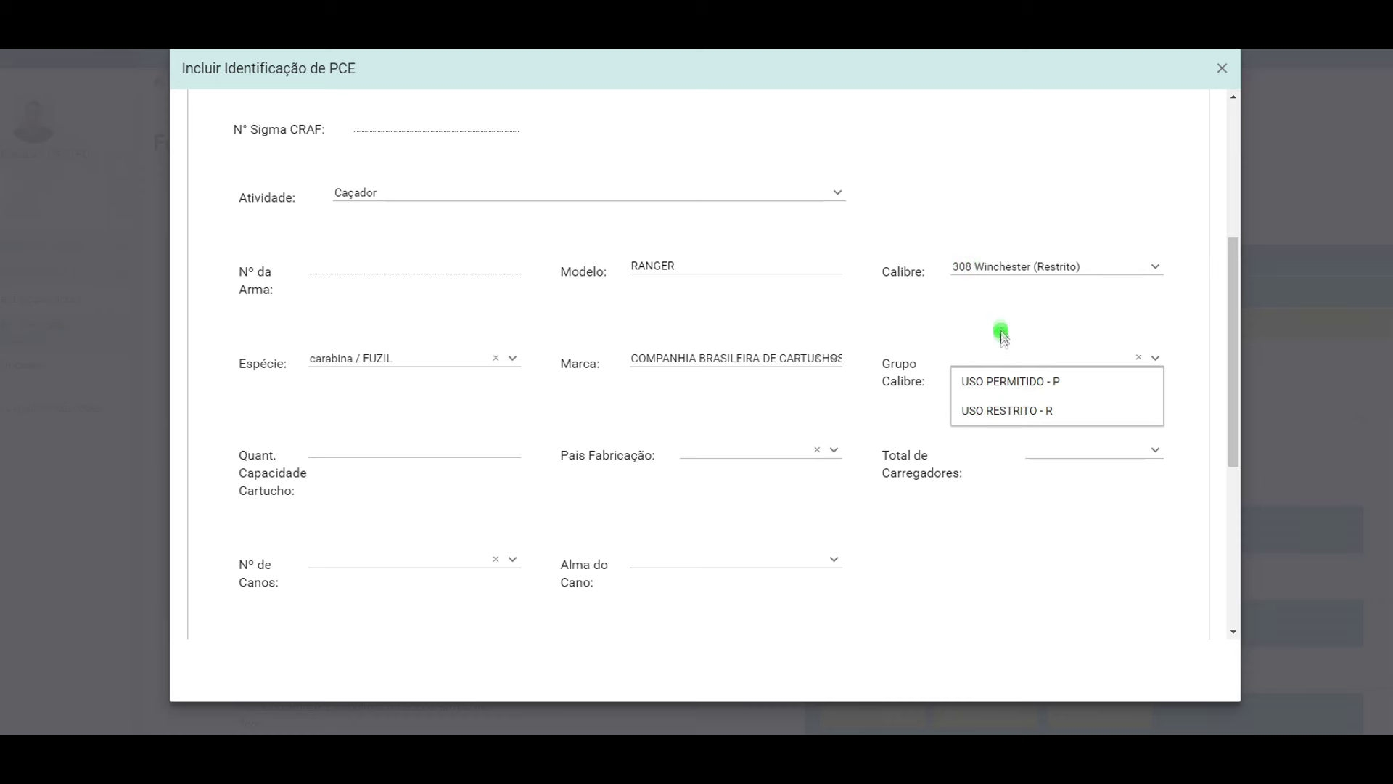
{"action": "left_click", "coordinate": [1020, 390]}
{"action": "left_click", "coordinate": [1023, 364]}
{"action": "left_click", "coordinate": [1019, 407]}
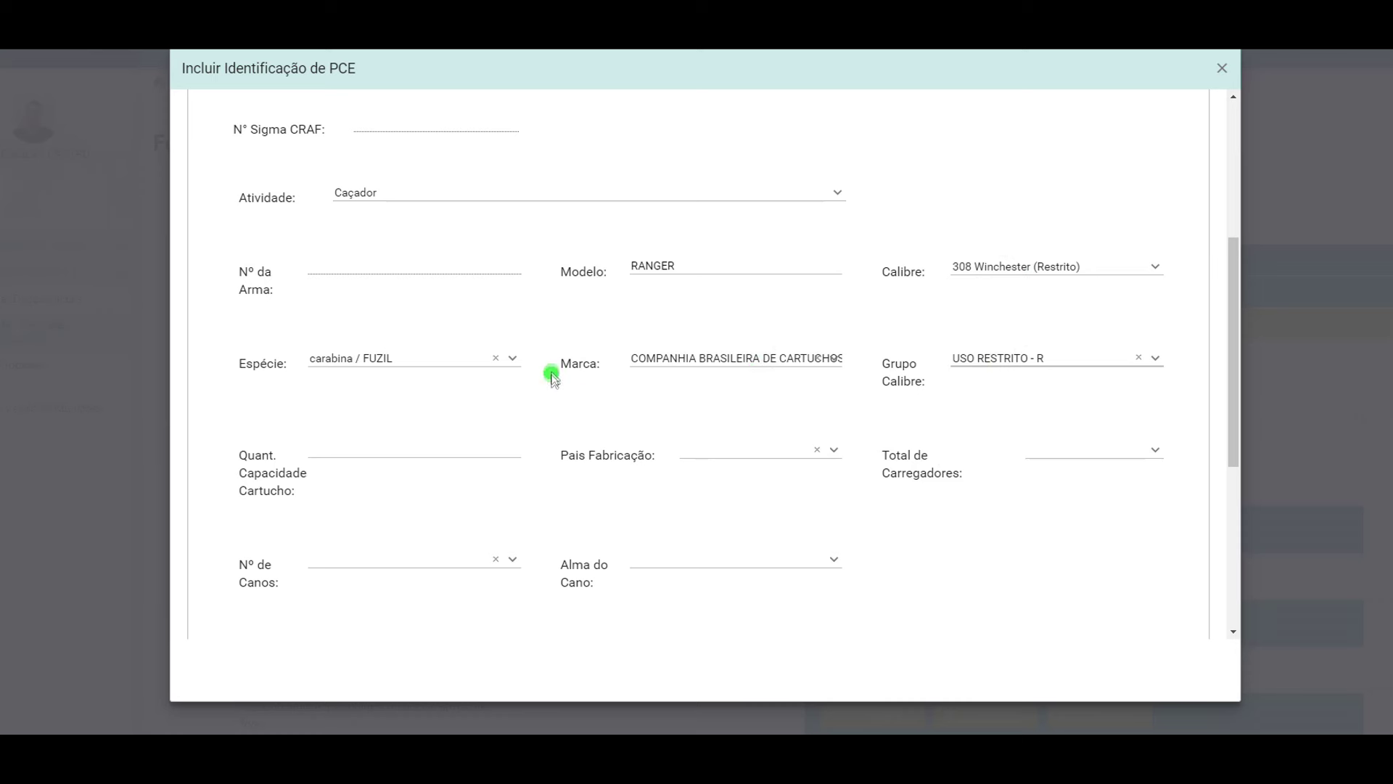
Enter a cartridge capacity of 5 and choose República Federativa do Brasil as the country of manufacture.
{"action": "left_click", "coordinate": [458, 455]}
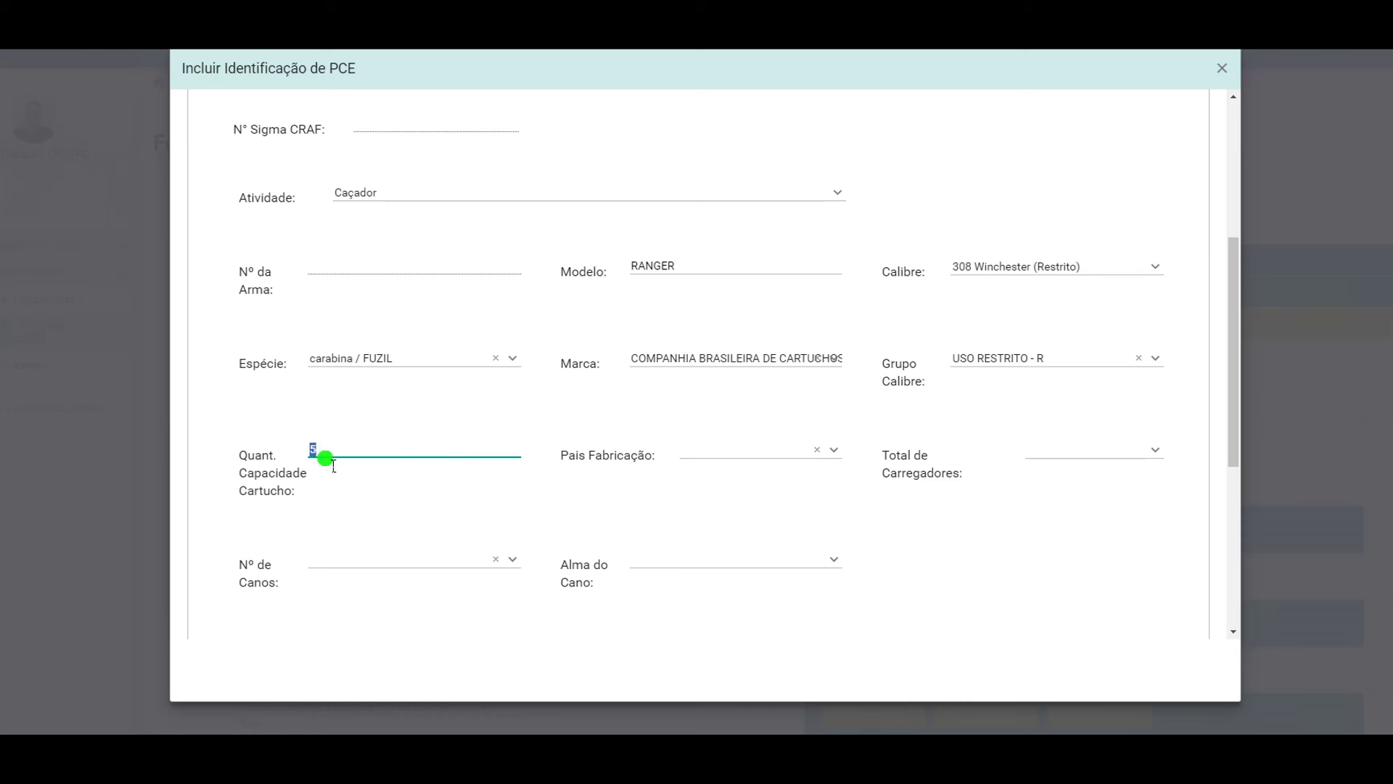
{"action": "left_click", "coordinate": [447, 490]}
{"action": "left_click", "coordinate": [685, 460]}
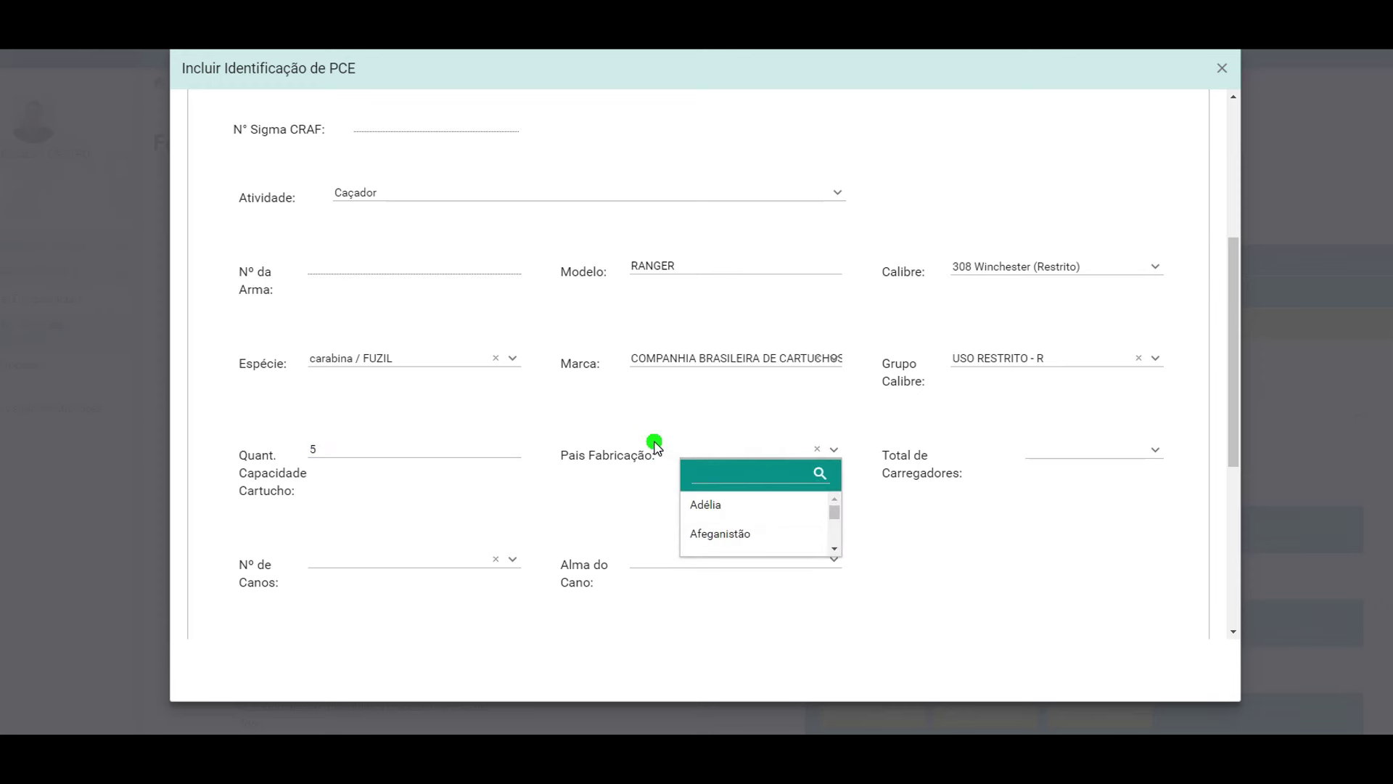
{"action": "left_click", "coordinate": [712, 473]}
{"action": "type", "text": "bra"}
{"action": "left_click", "coordinate": [725, 508]}
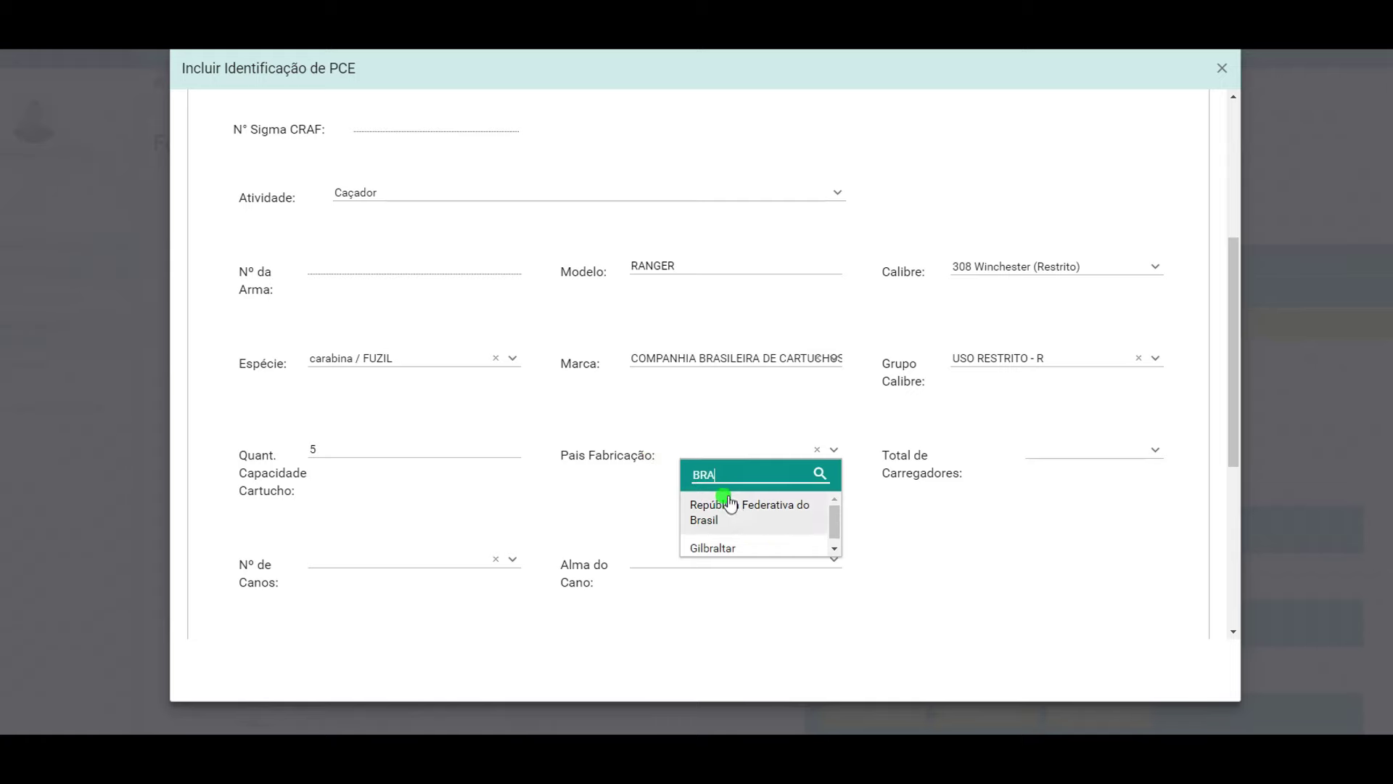
Open the choices for the firearm's total number of magazines (Total de Carregadores).
{"action": "left_click", "coordinate": [1038, 458]}
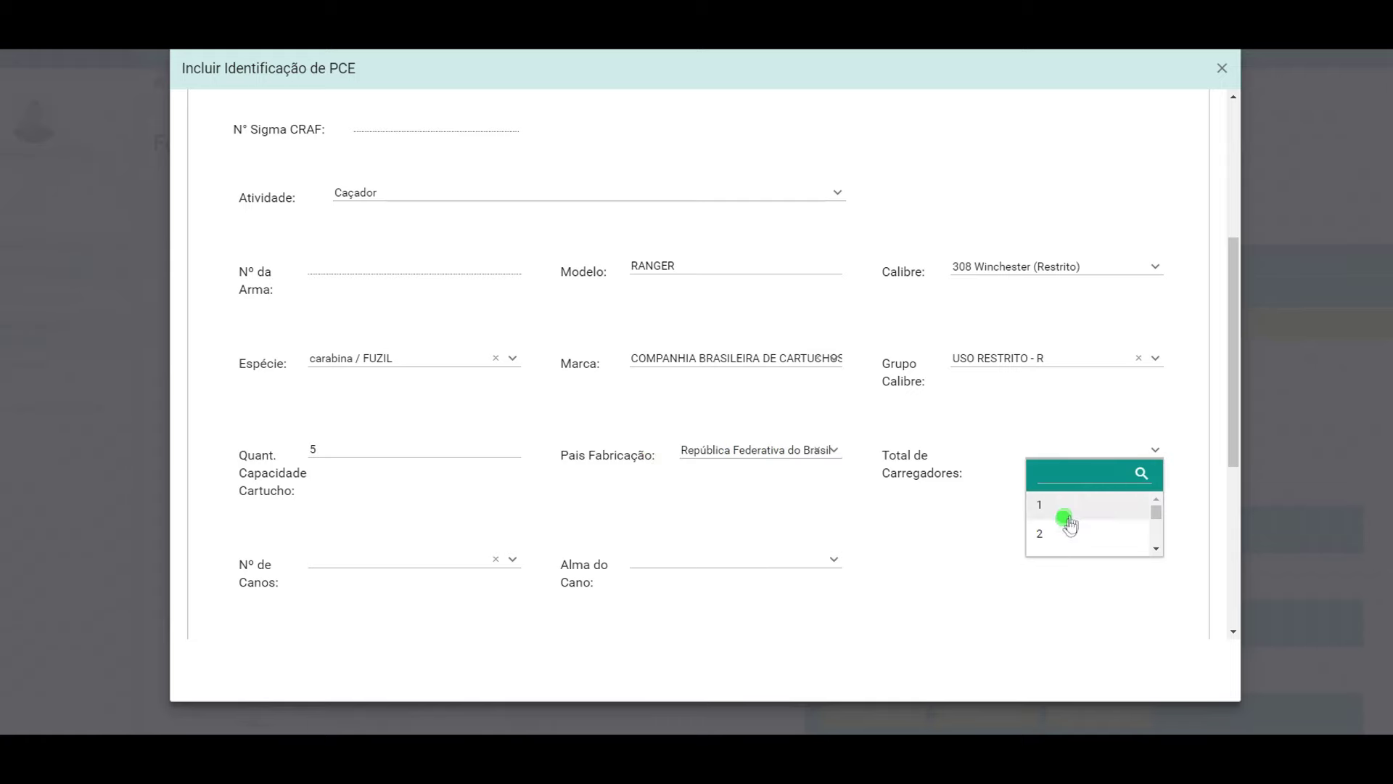